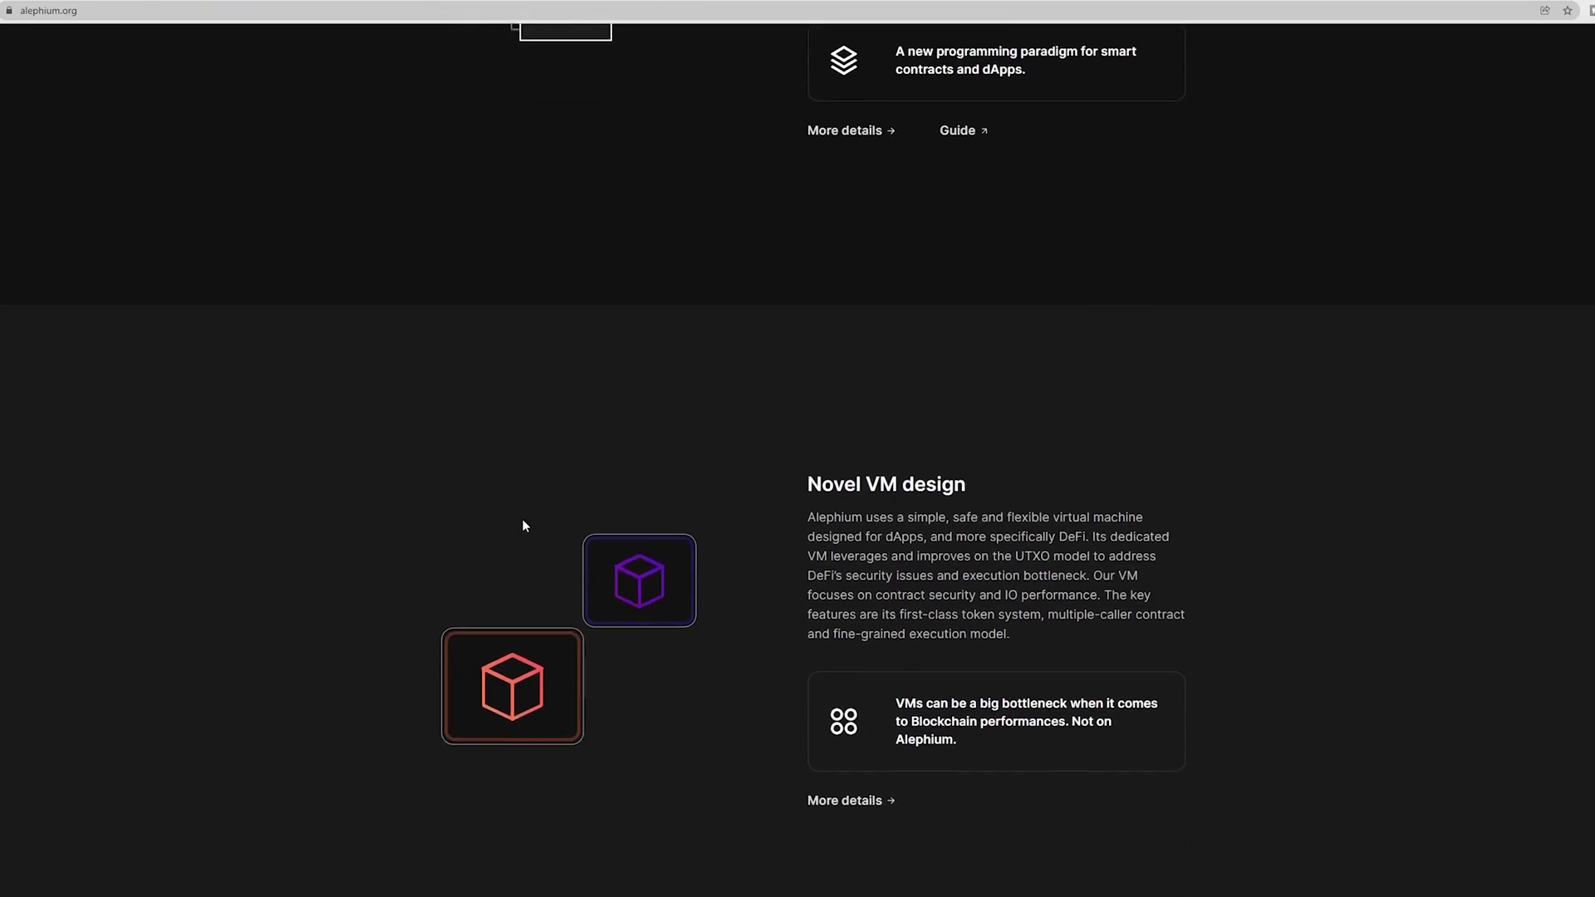
- Open the wallet's v1.1.0 GitHub release page from the Usability section of alephium.org and go to its assets
scroll(465, 515, "up", 3)
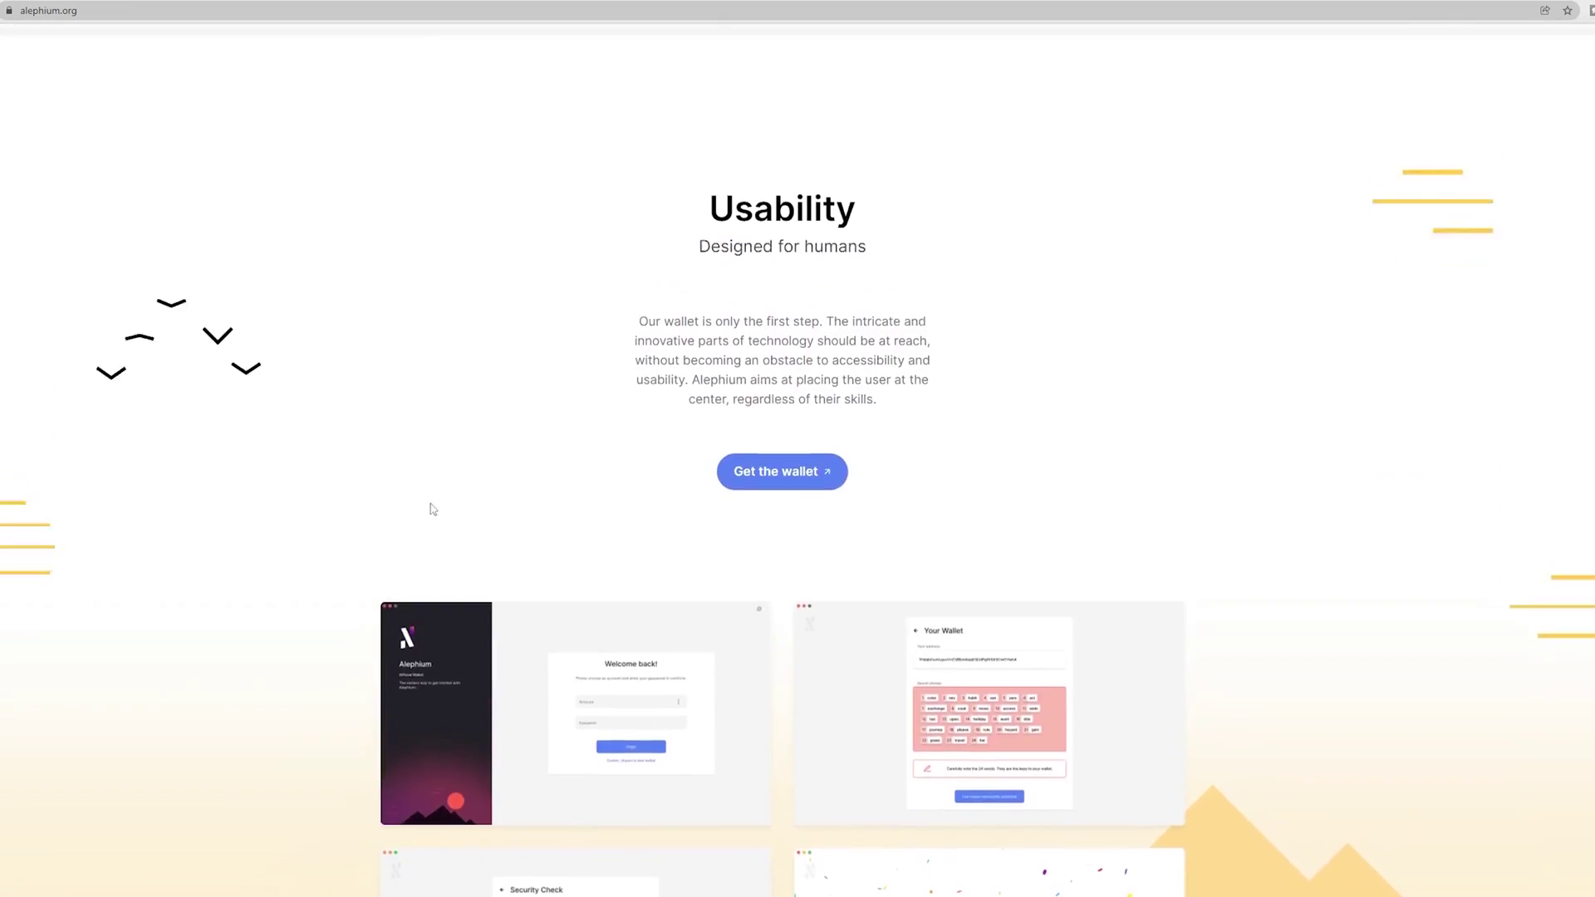
scroll(432, 507, "down", 2)
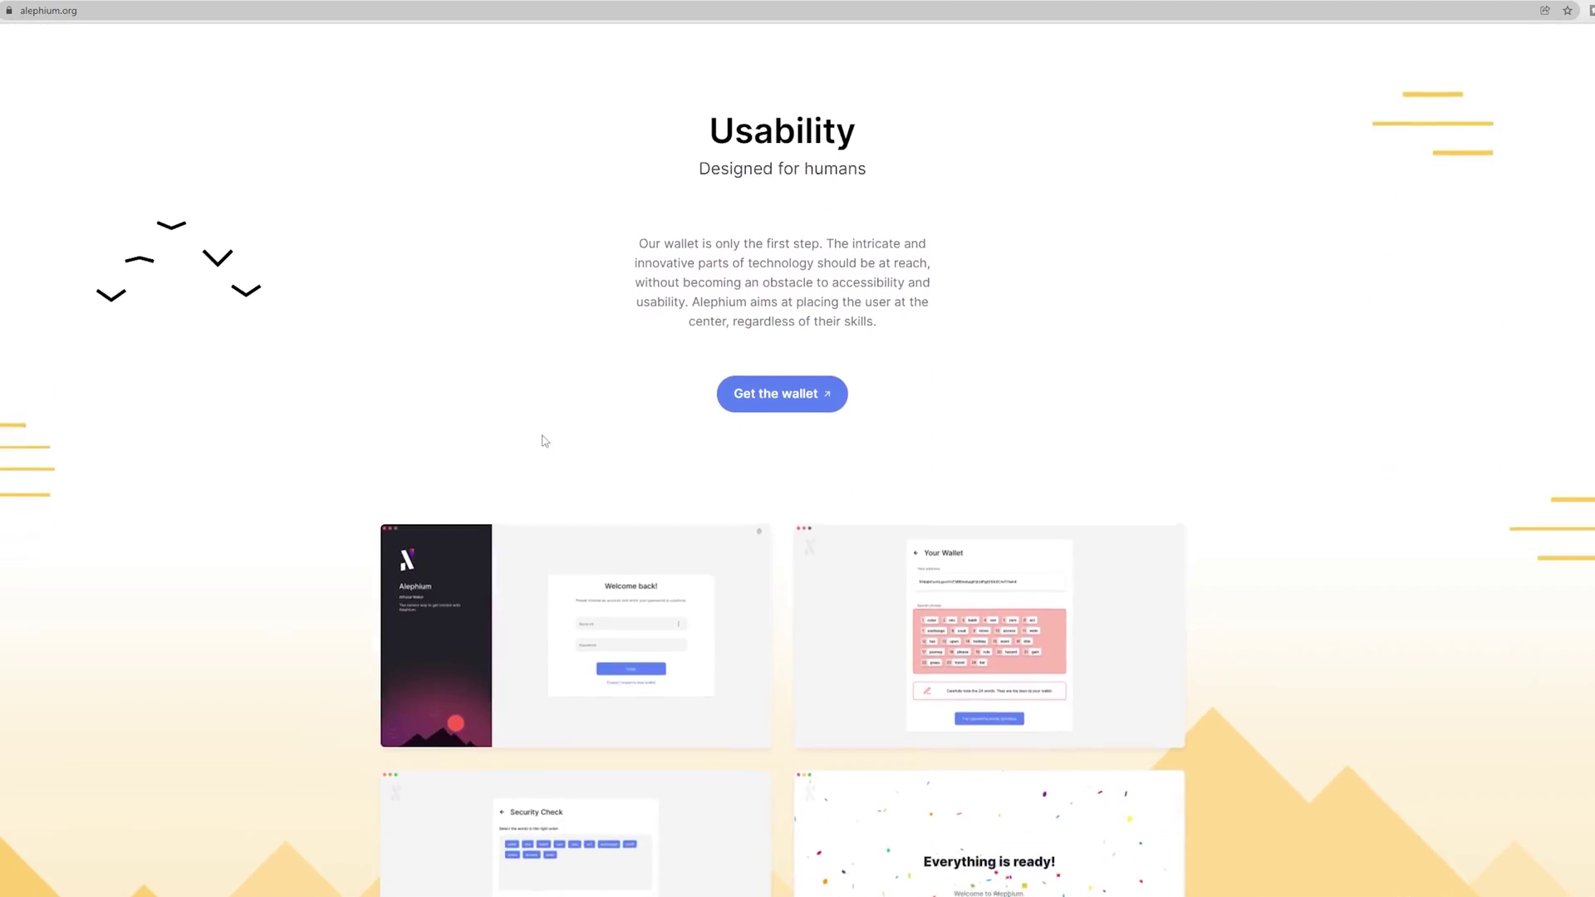
left_click(783, 403)
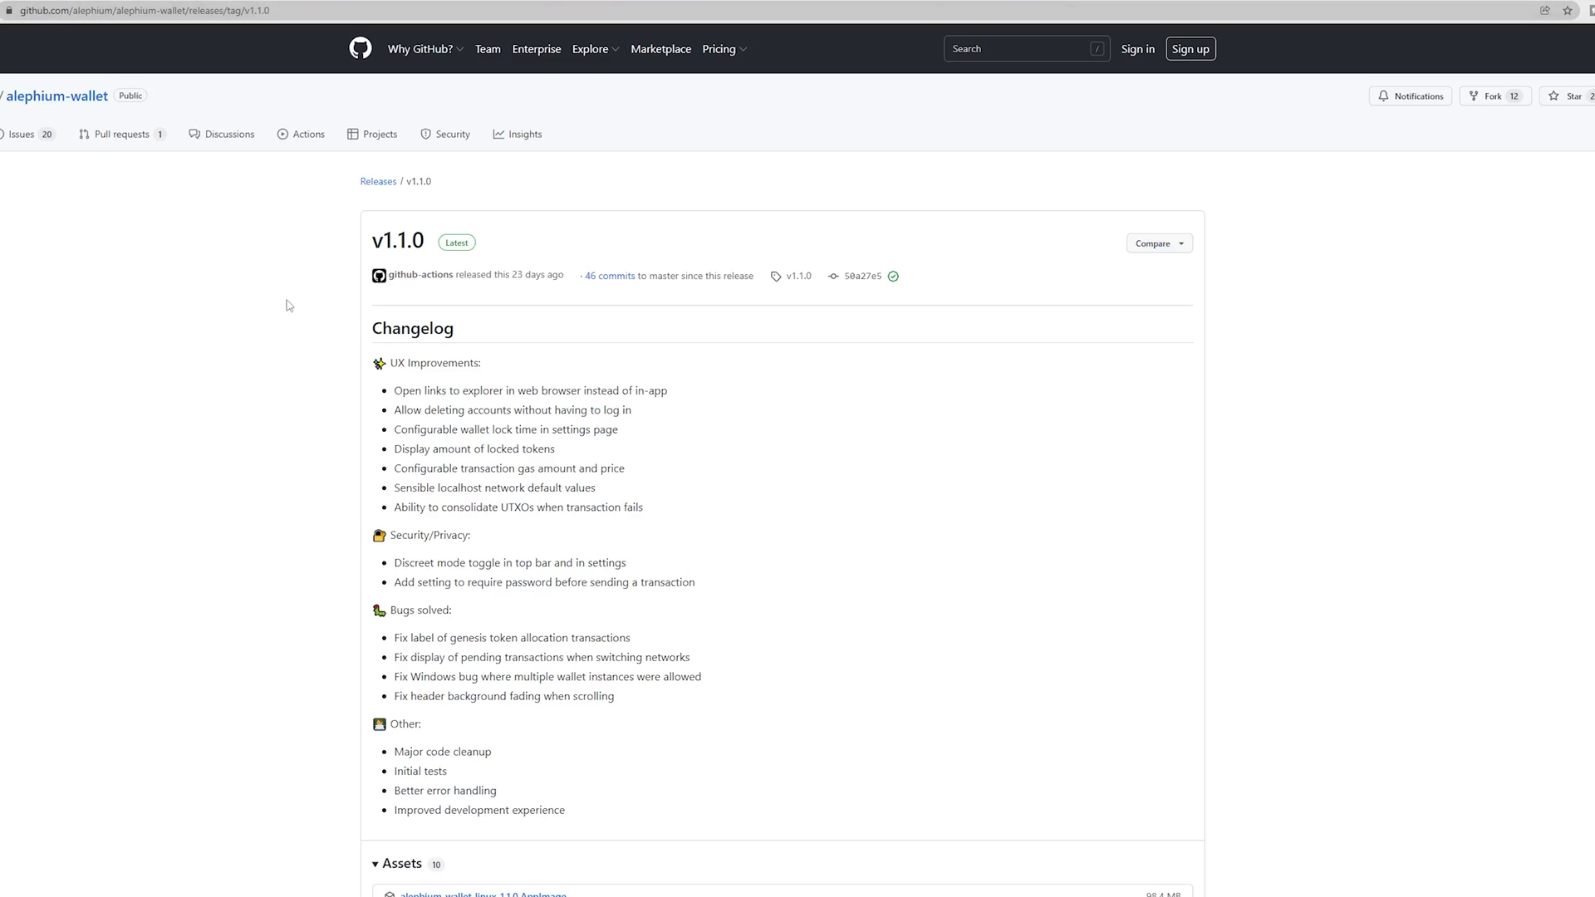
double_click(388, 235)
scroll(1160, 285, "down", 5)
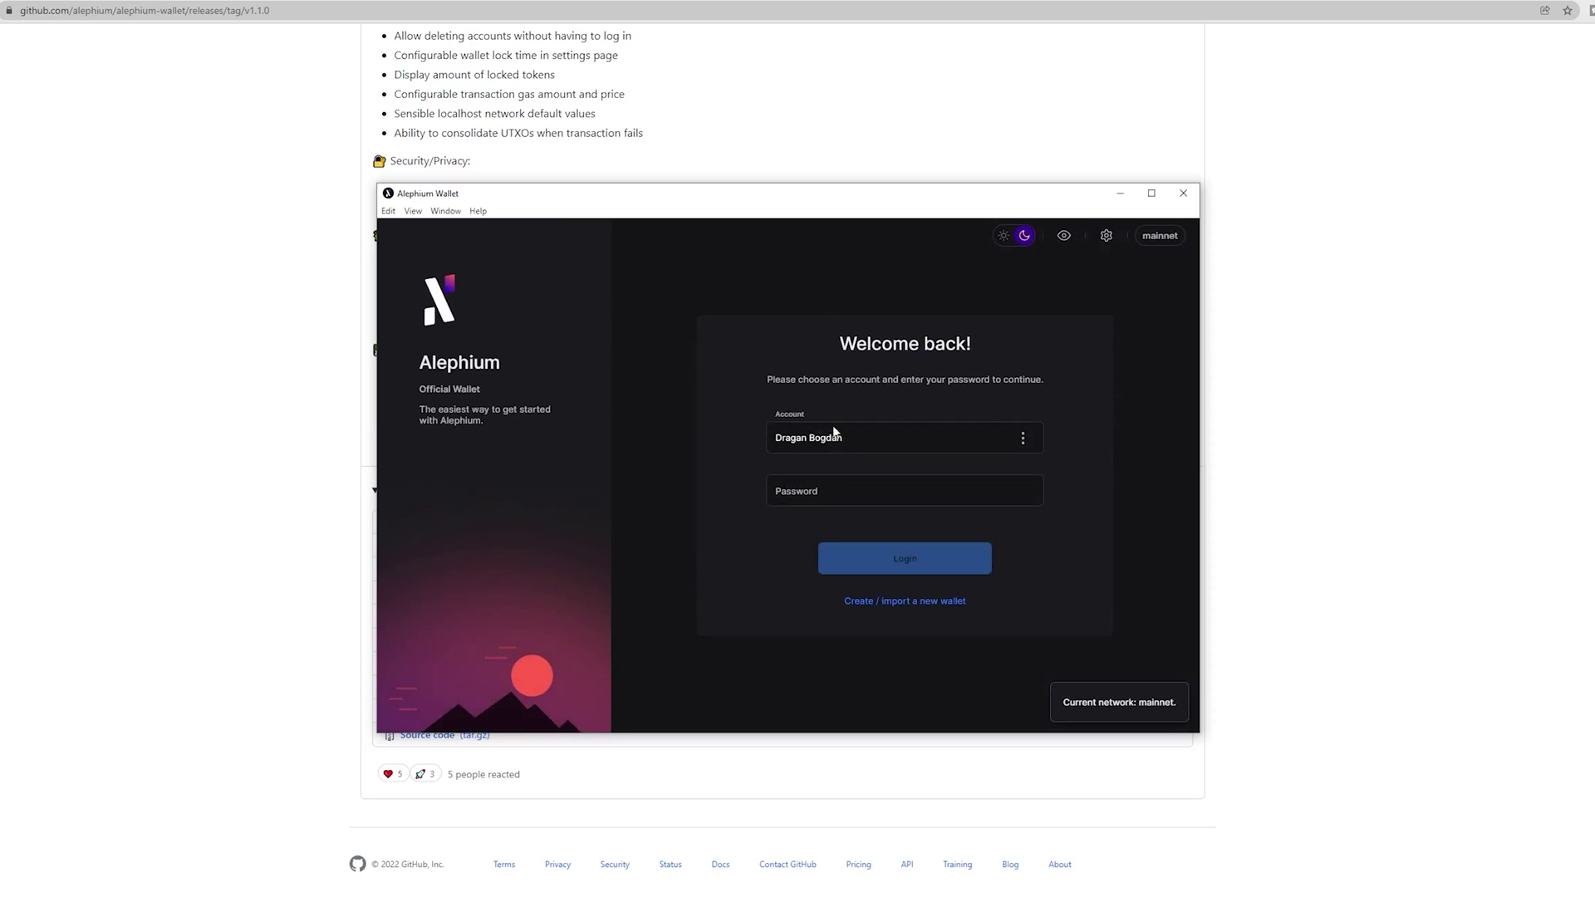
- Start creating a new wallet in Alephium Wallet and enter the account name "myname"
left_click(922, 602)
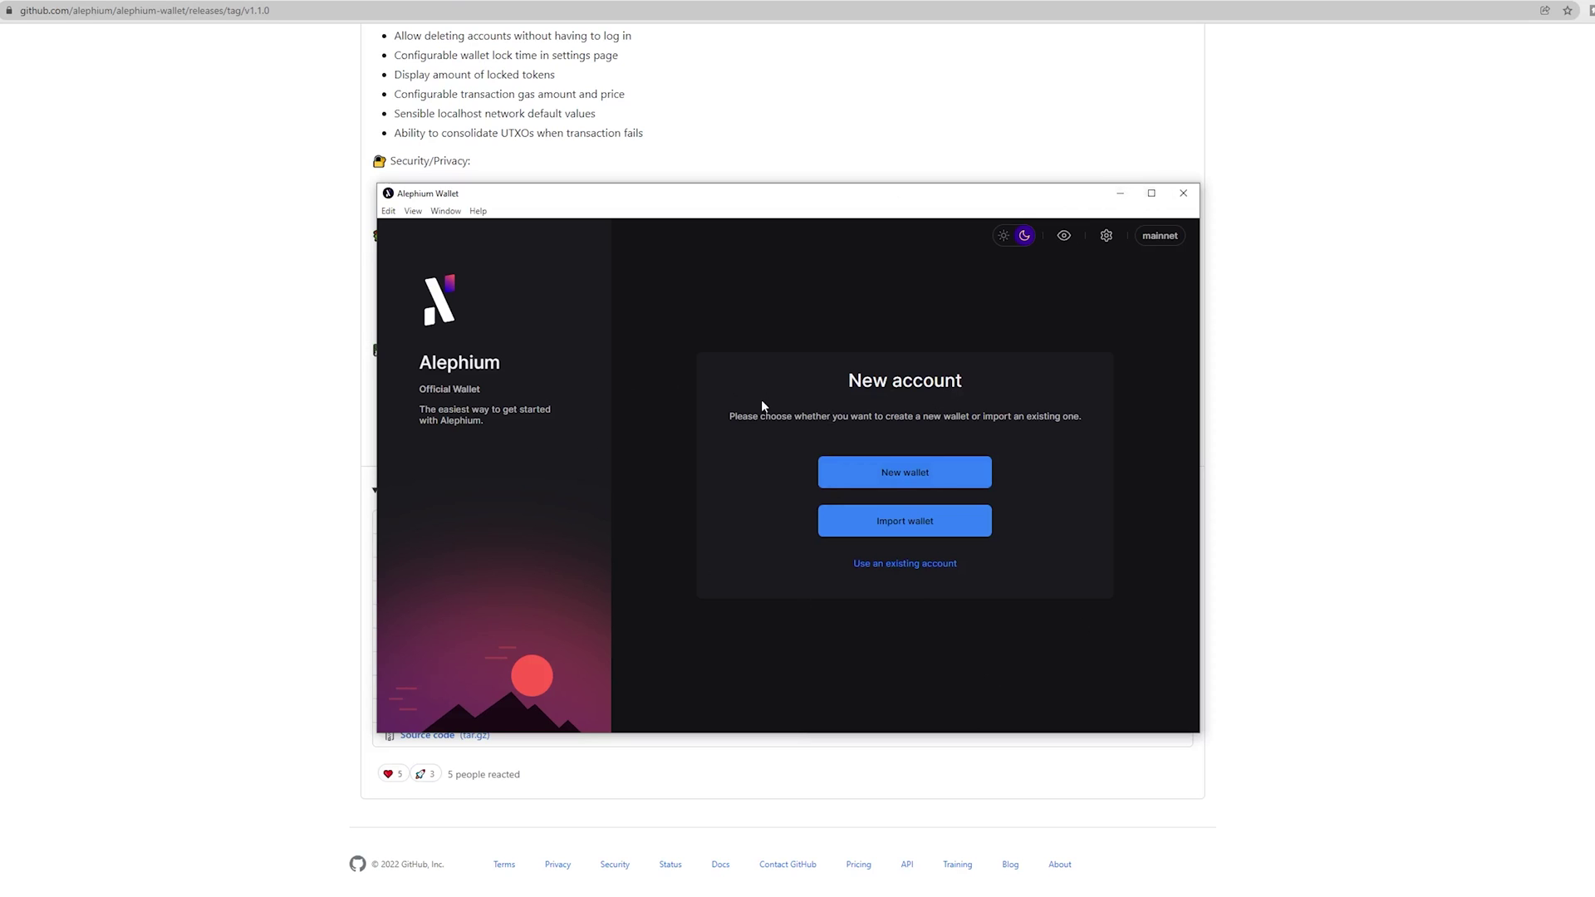
left_click(895, 482)
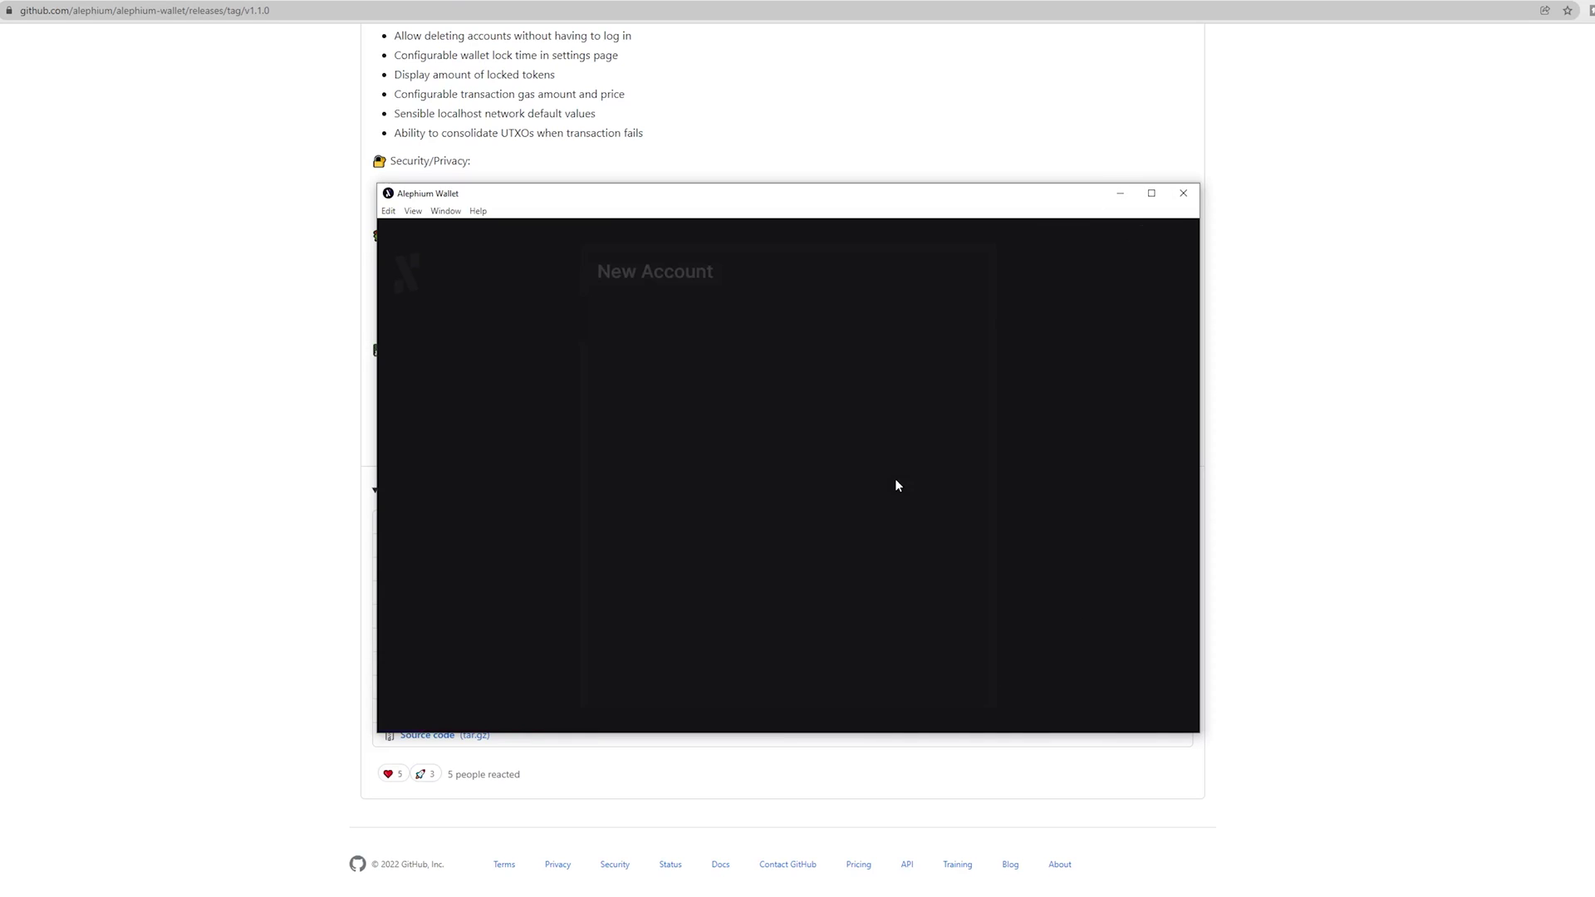
left_click(813, 344)
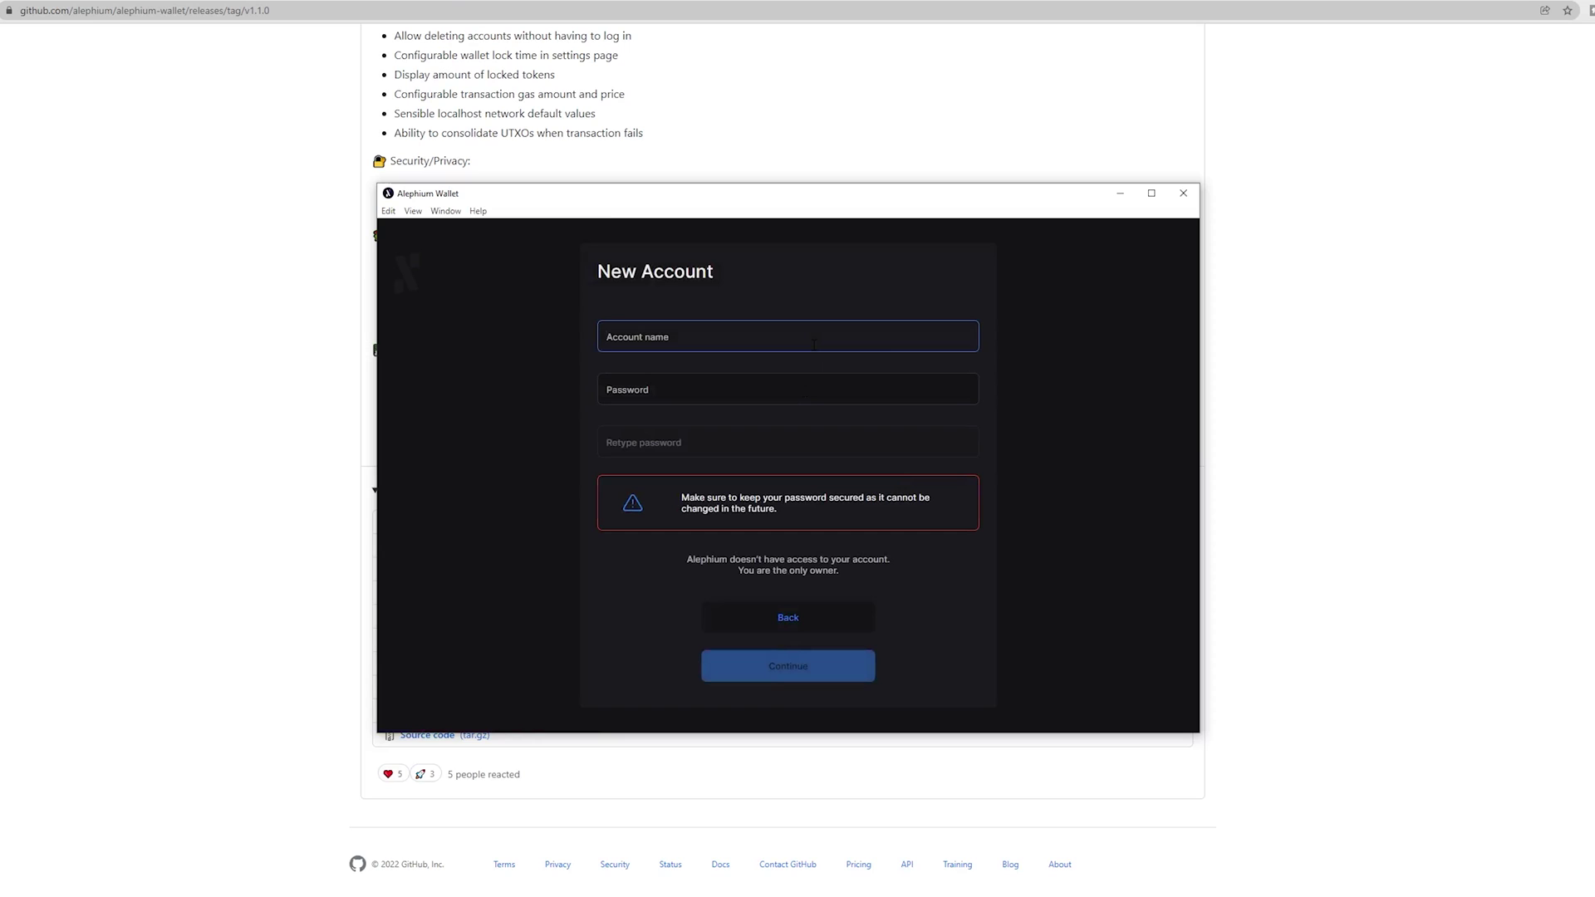
type("myname")
- Enter and retype the account password for the new account and continue to its secret phrase
left_click(793, 397)
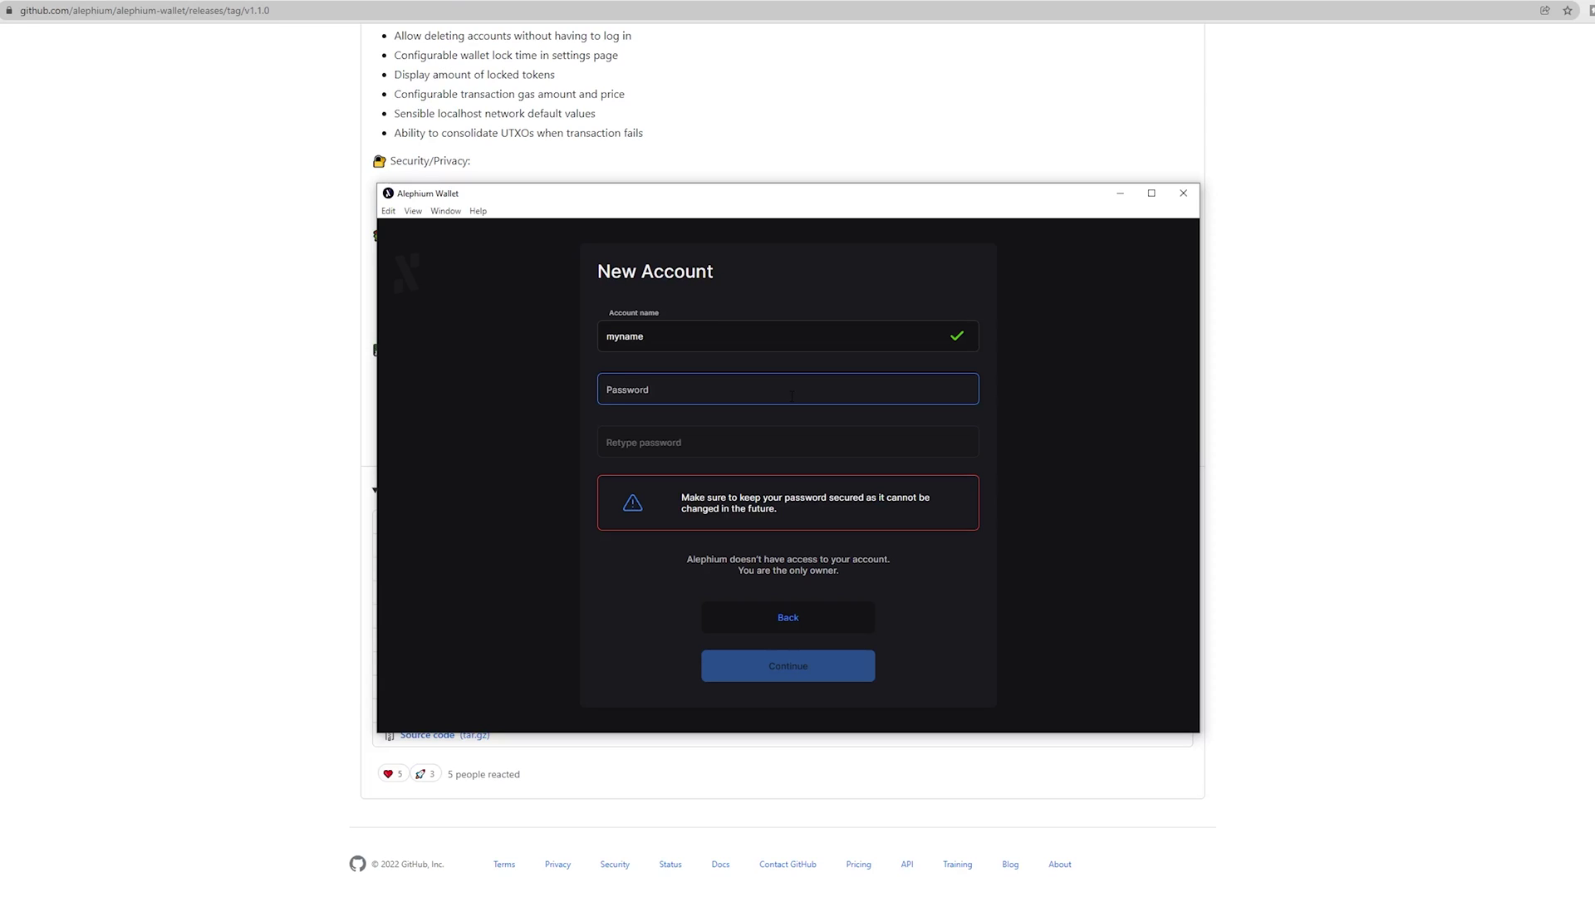
type("***")
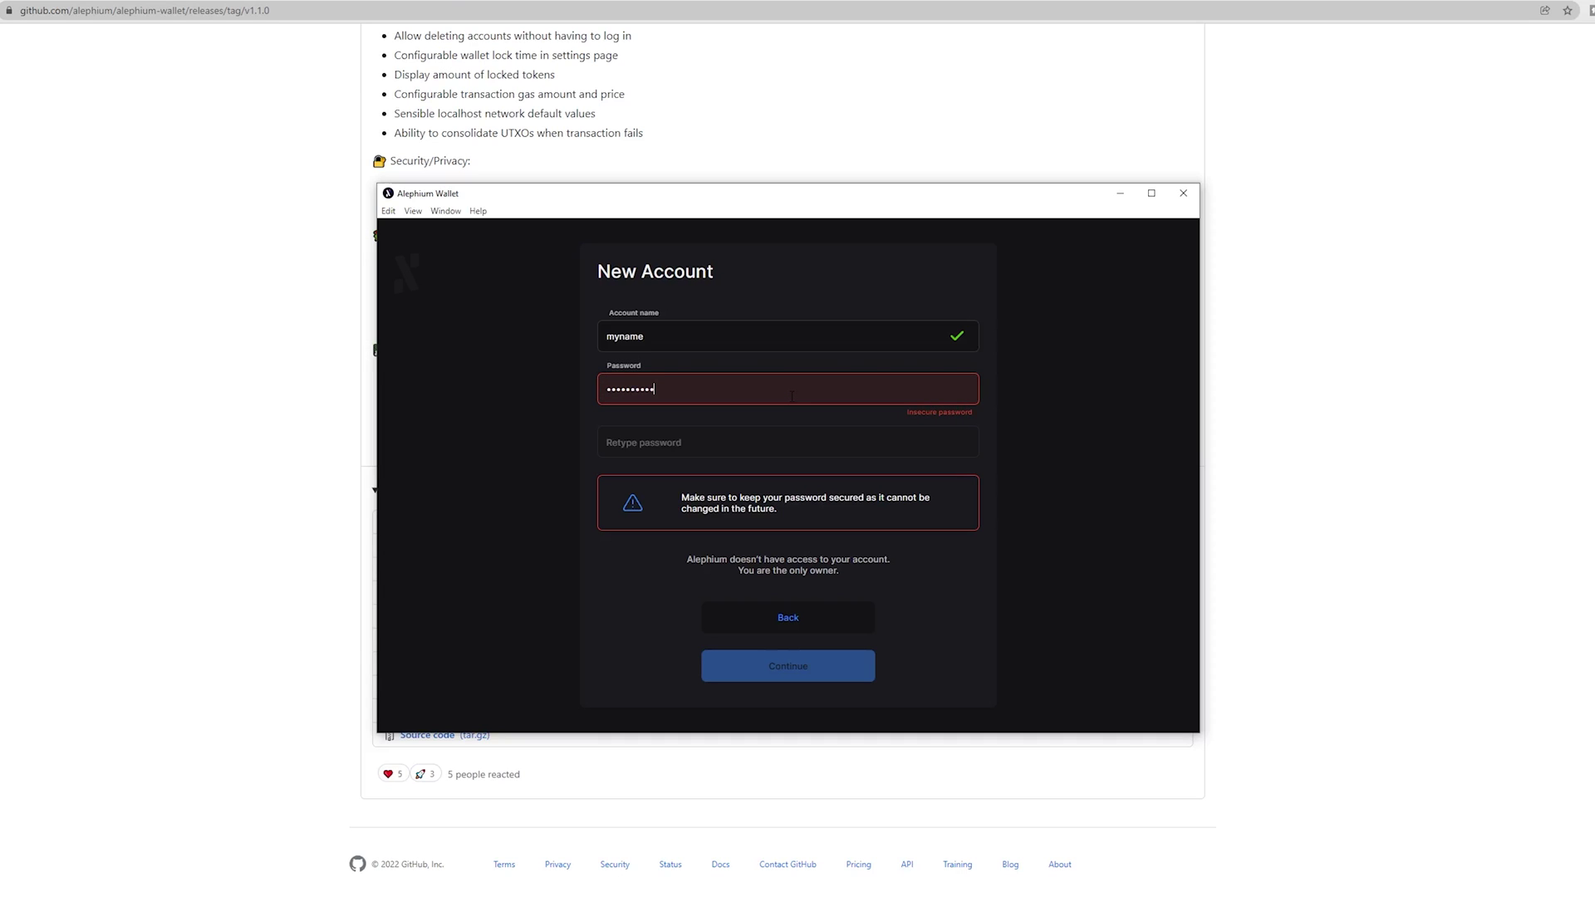
type("***")
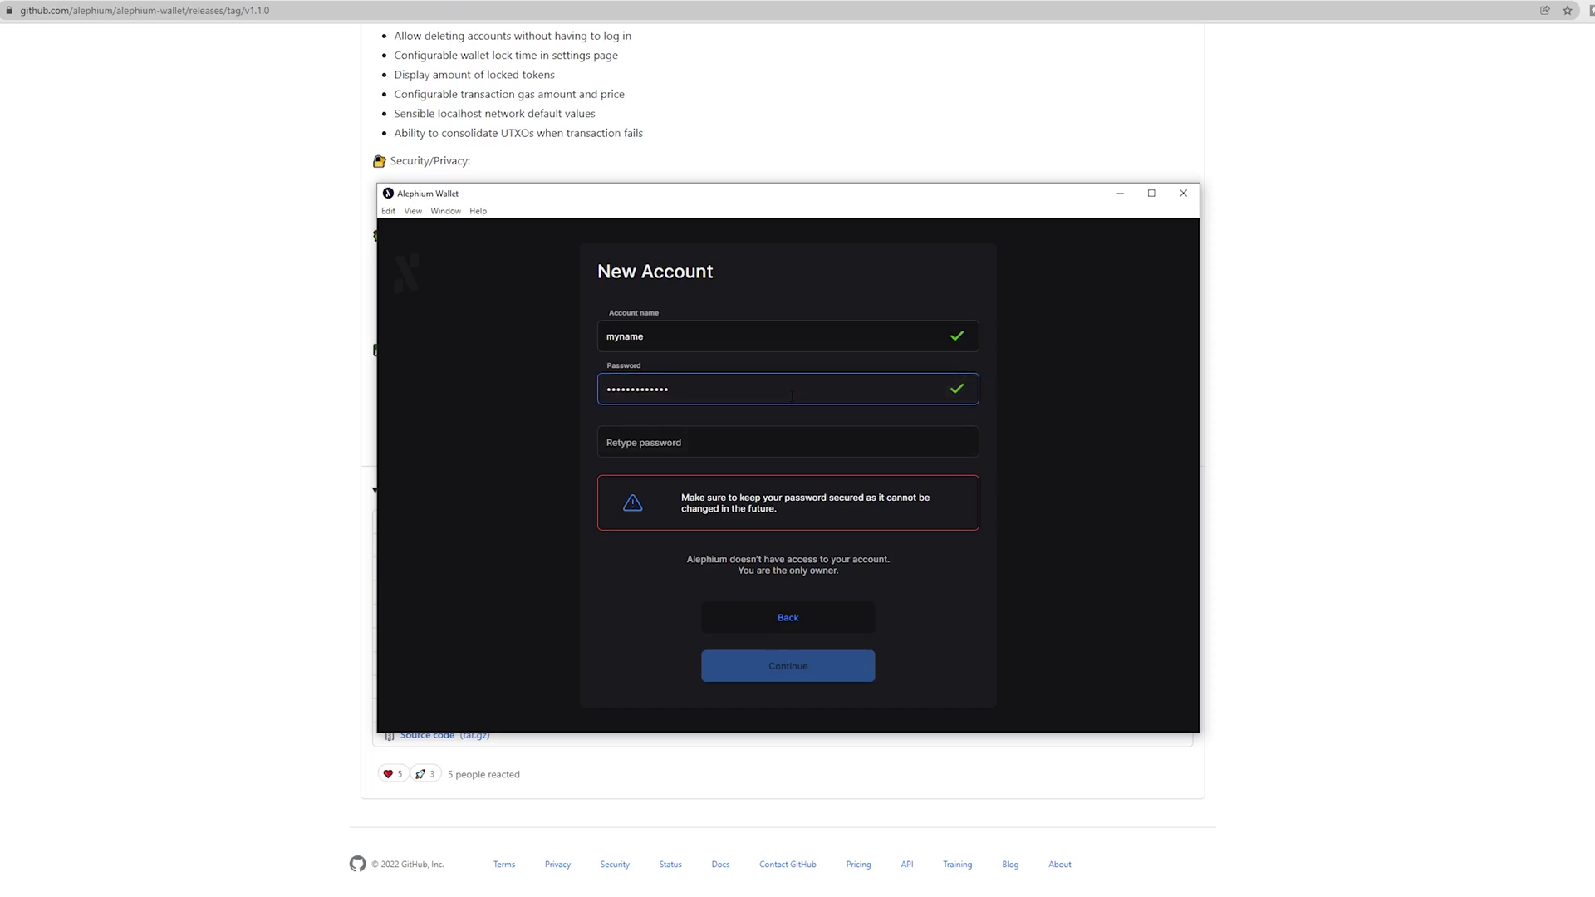
key("ctrl+a")
type("**************")
key("Tab")
type("**************")
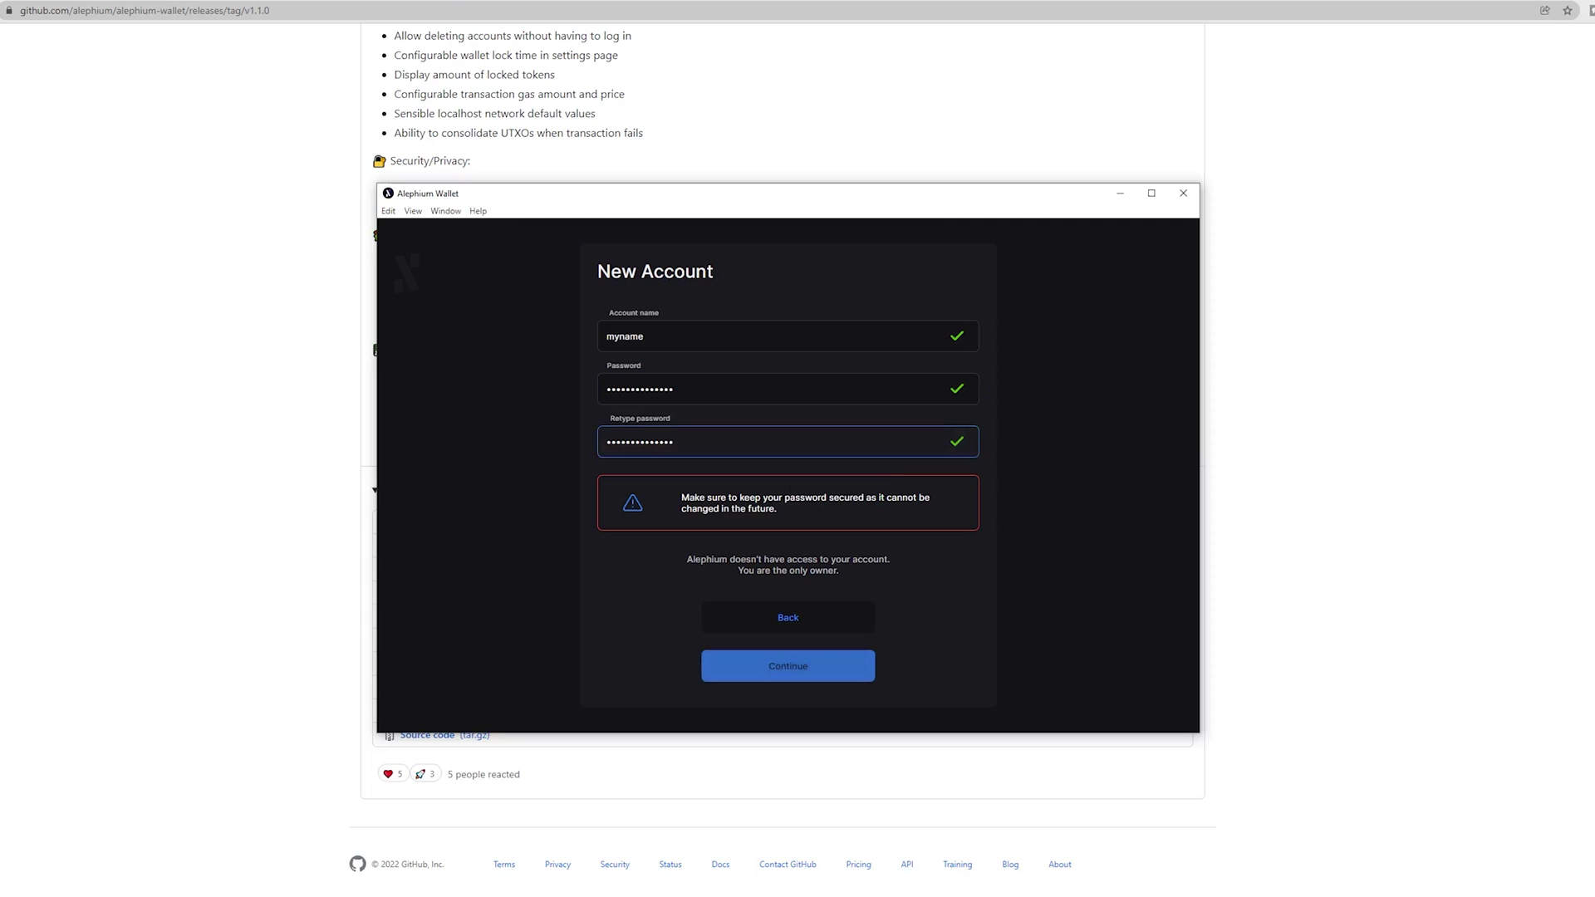
left_click(801, 665)
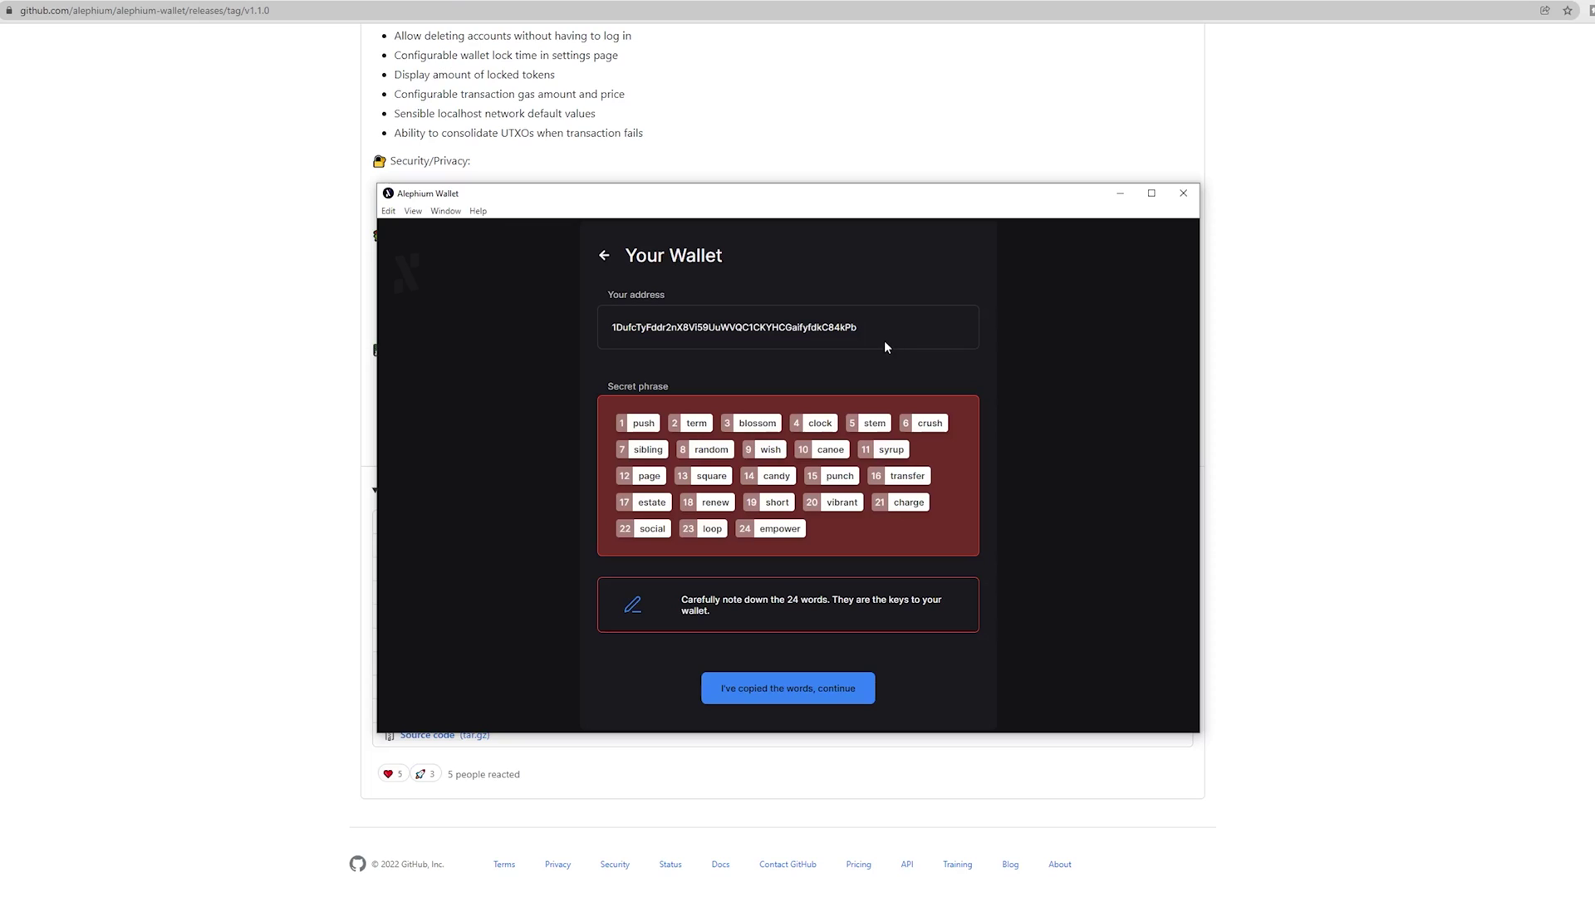
- Examine the new wallet's address and secret phrase, and proceed to the word-order security check
left_click_drag(885, 331, 779, 328)
left_click(778, 328)
left_click(783, 689)
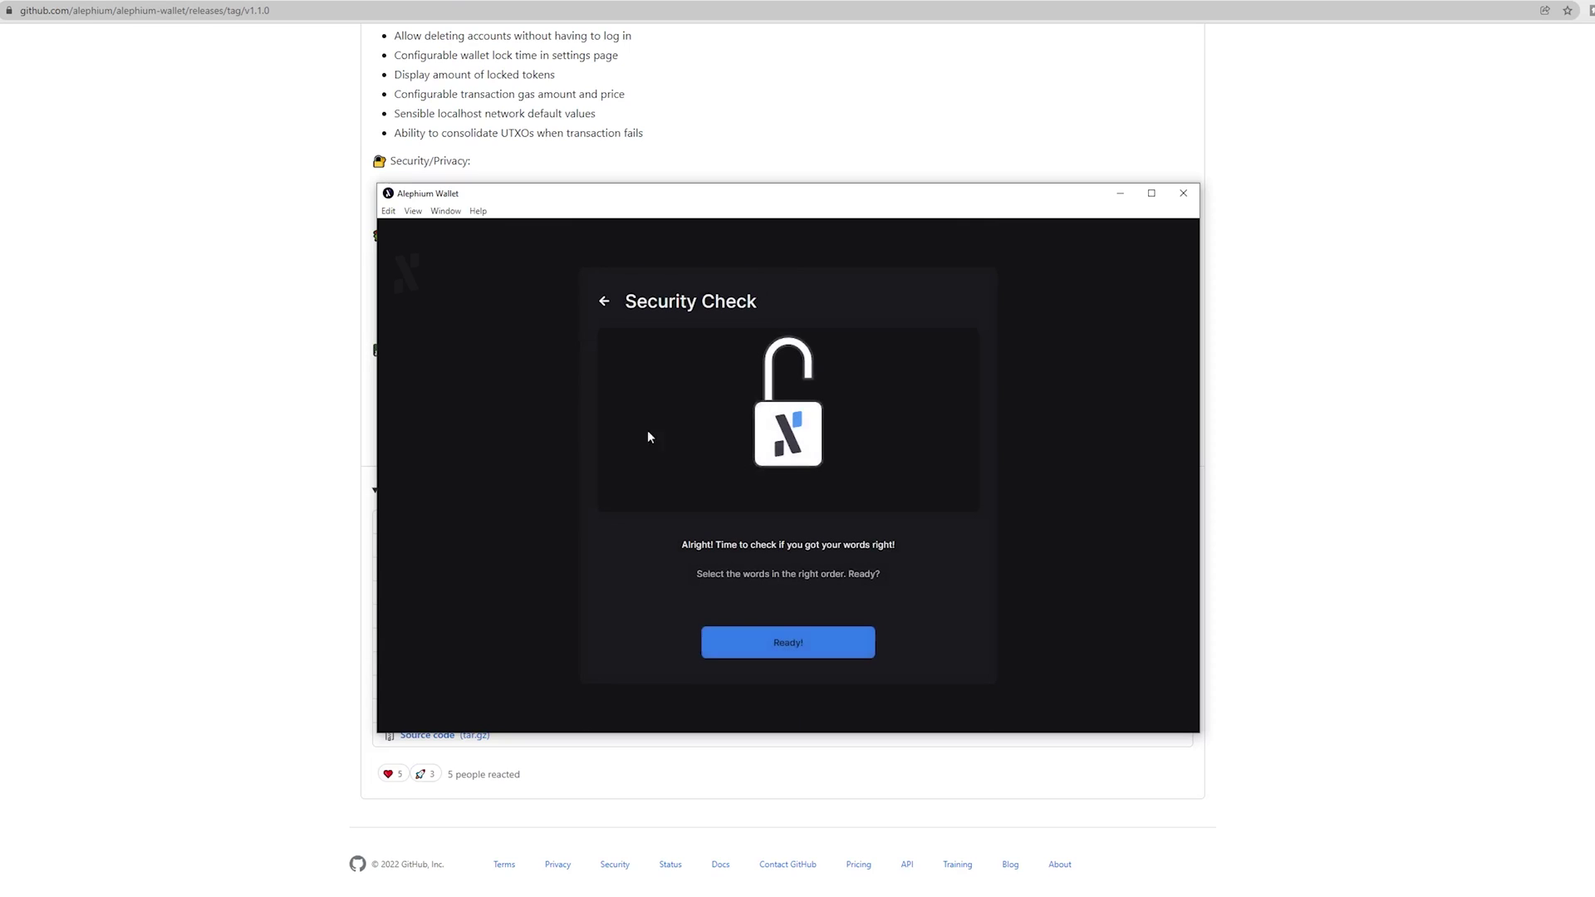
left_click(750, 630)
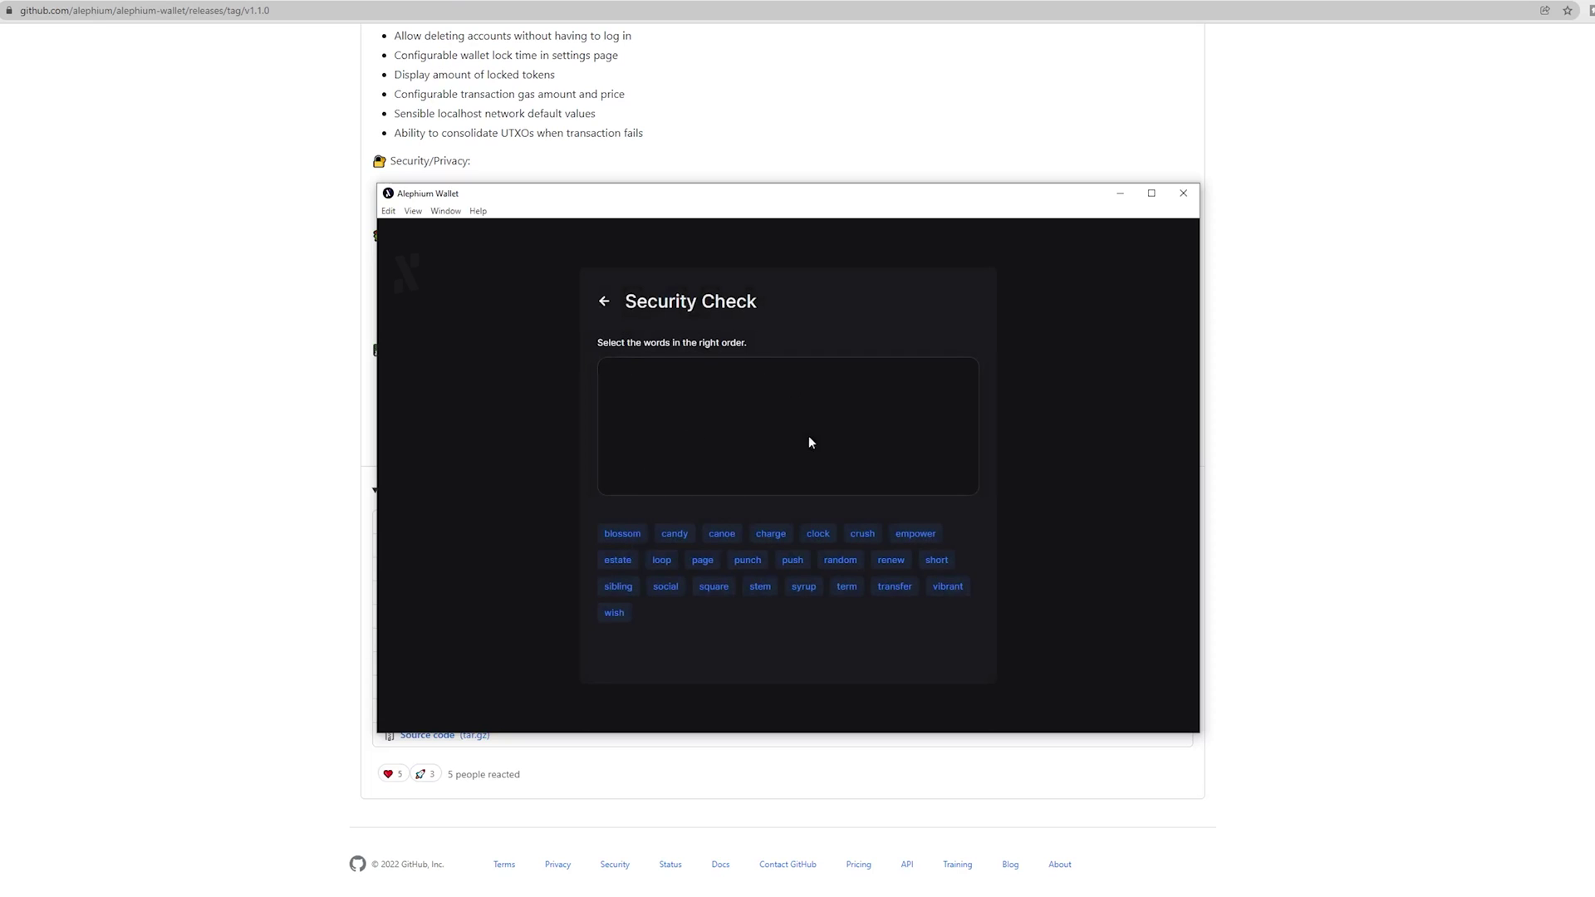
- Back out of the security check and the new account creation to the login screen
left_click(605, 304)
left_click(605, 304)
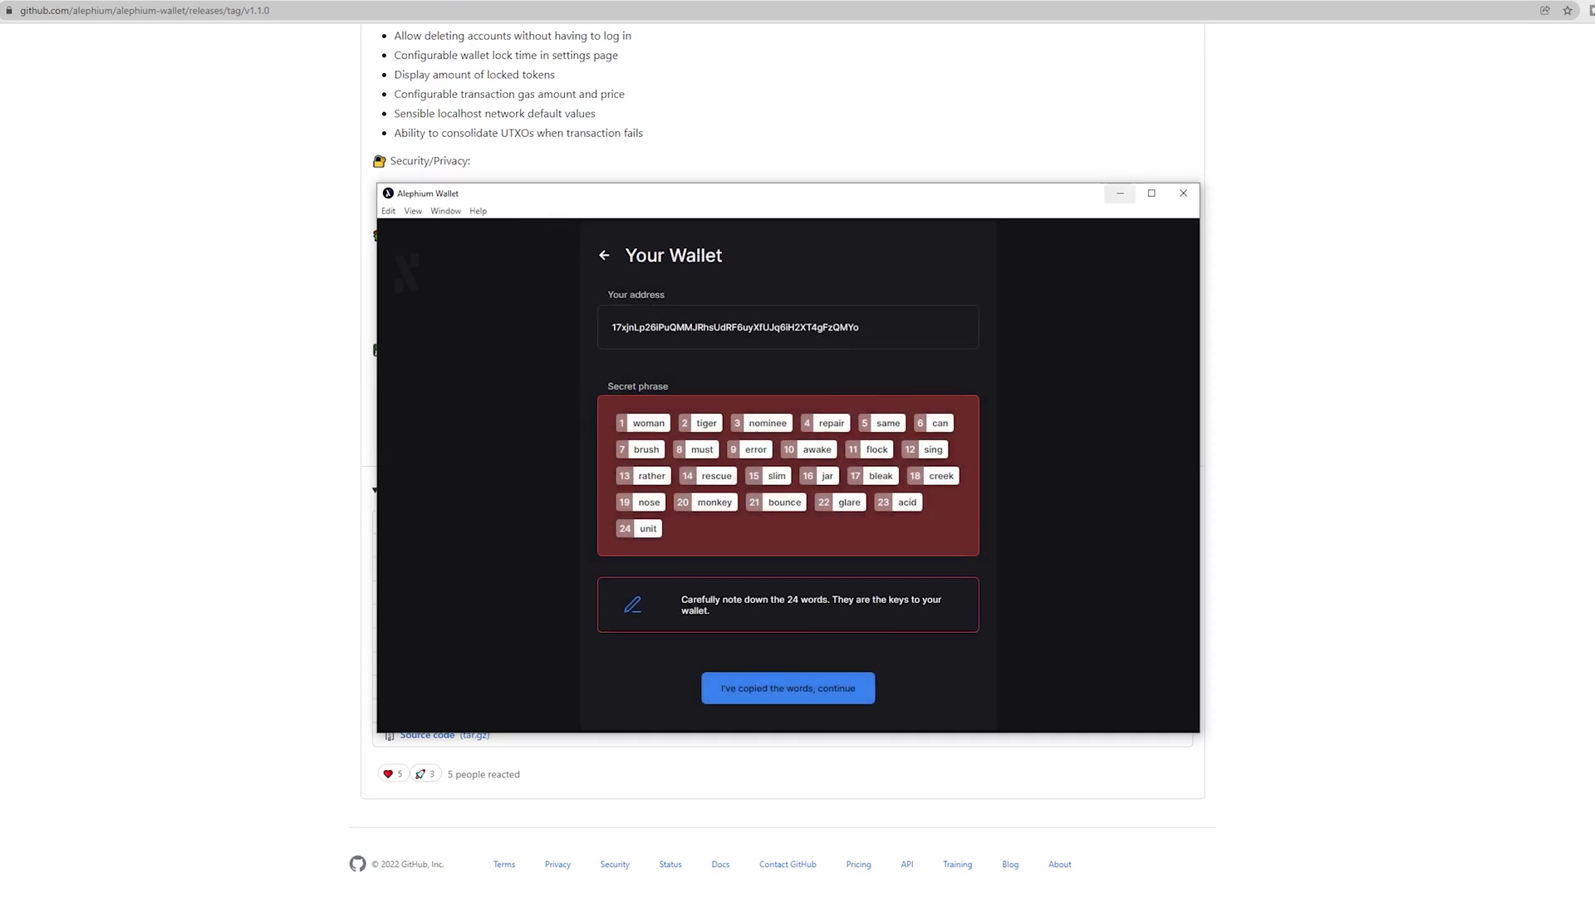
left_click(604, 256)
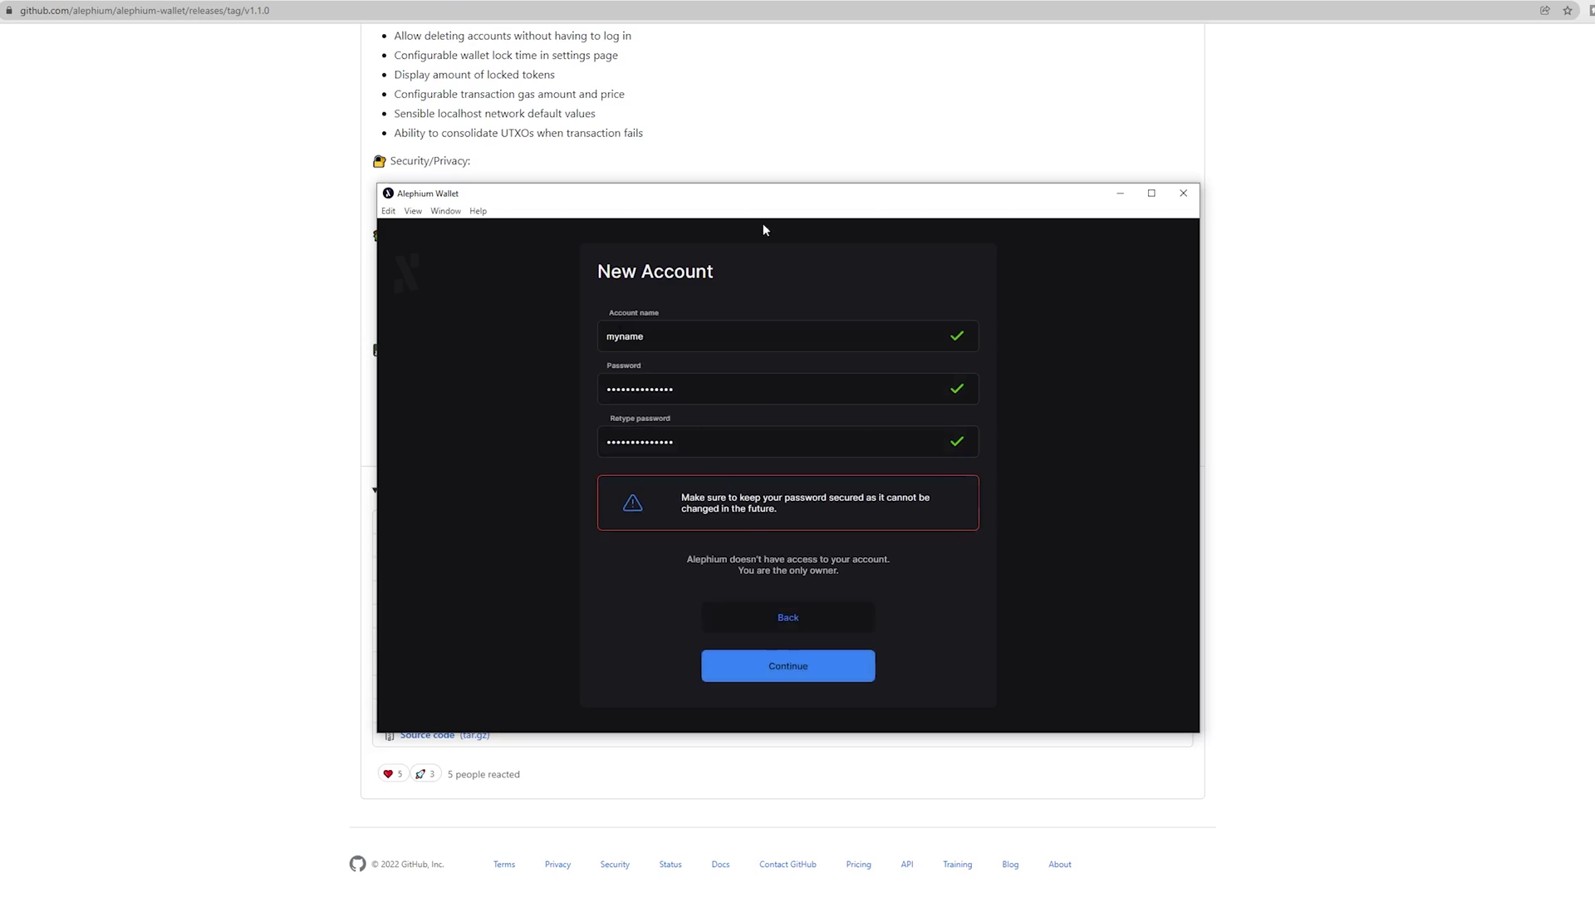
left_click(732, 613)
- Log in to the existing account with the account password and move the wallet window clear of the download list
left_click(839, 484)
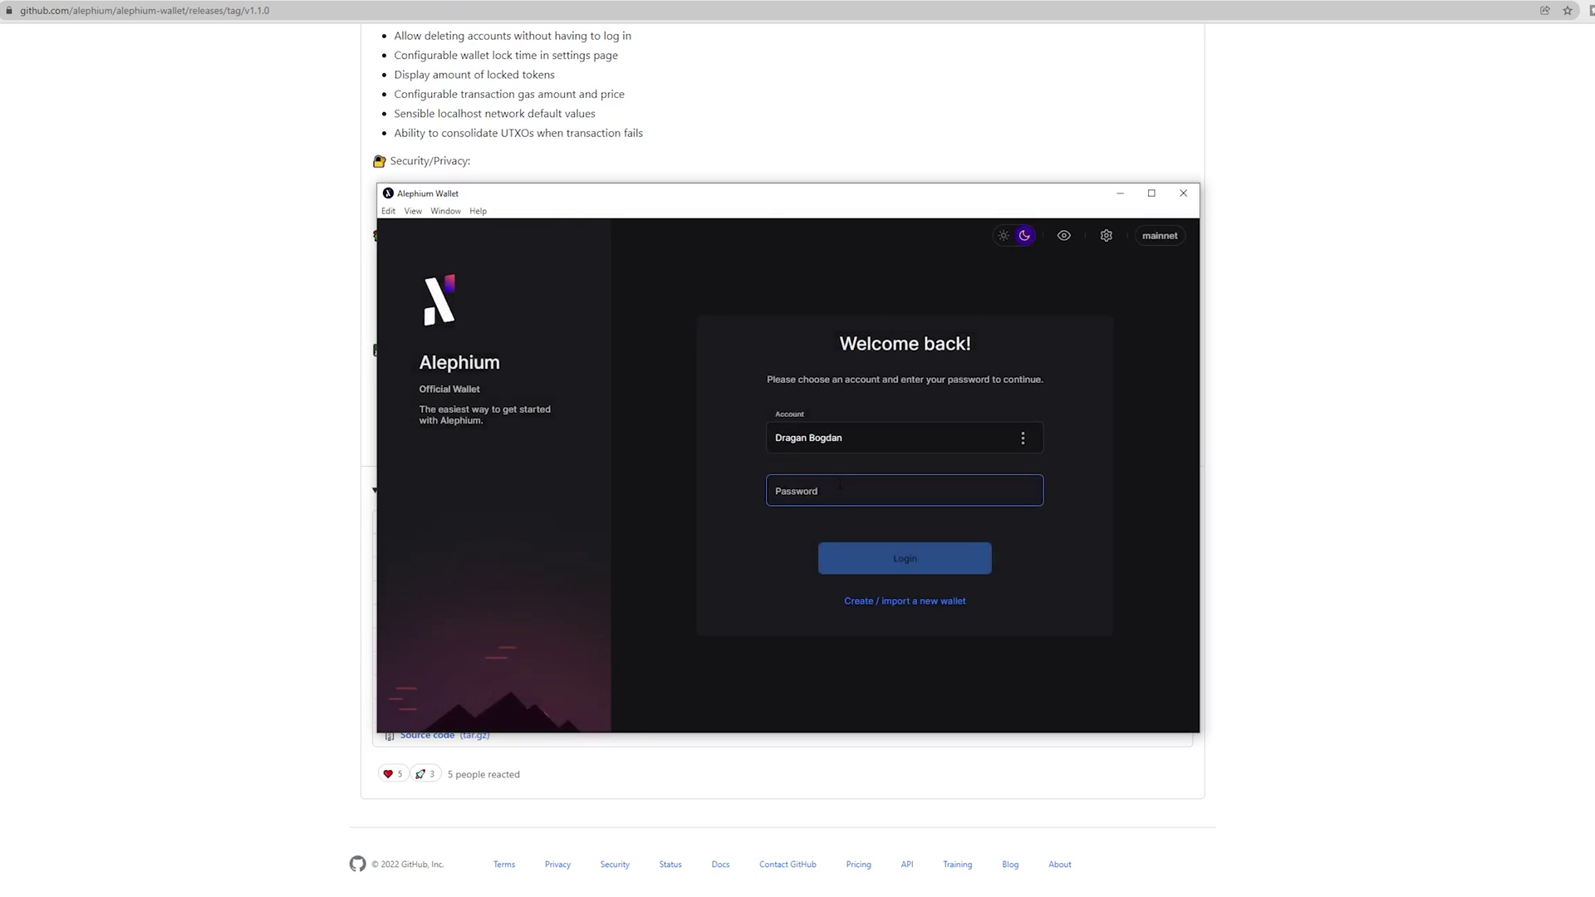
key("Return")
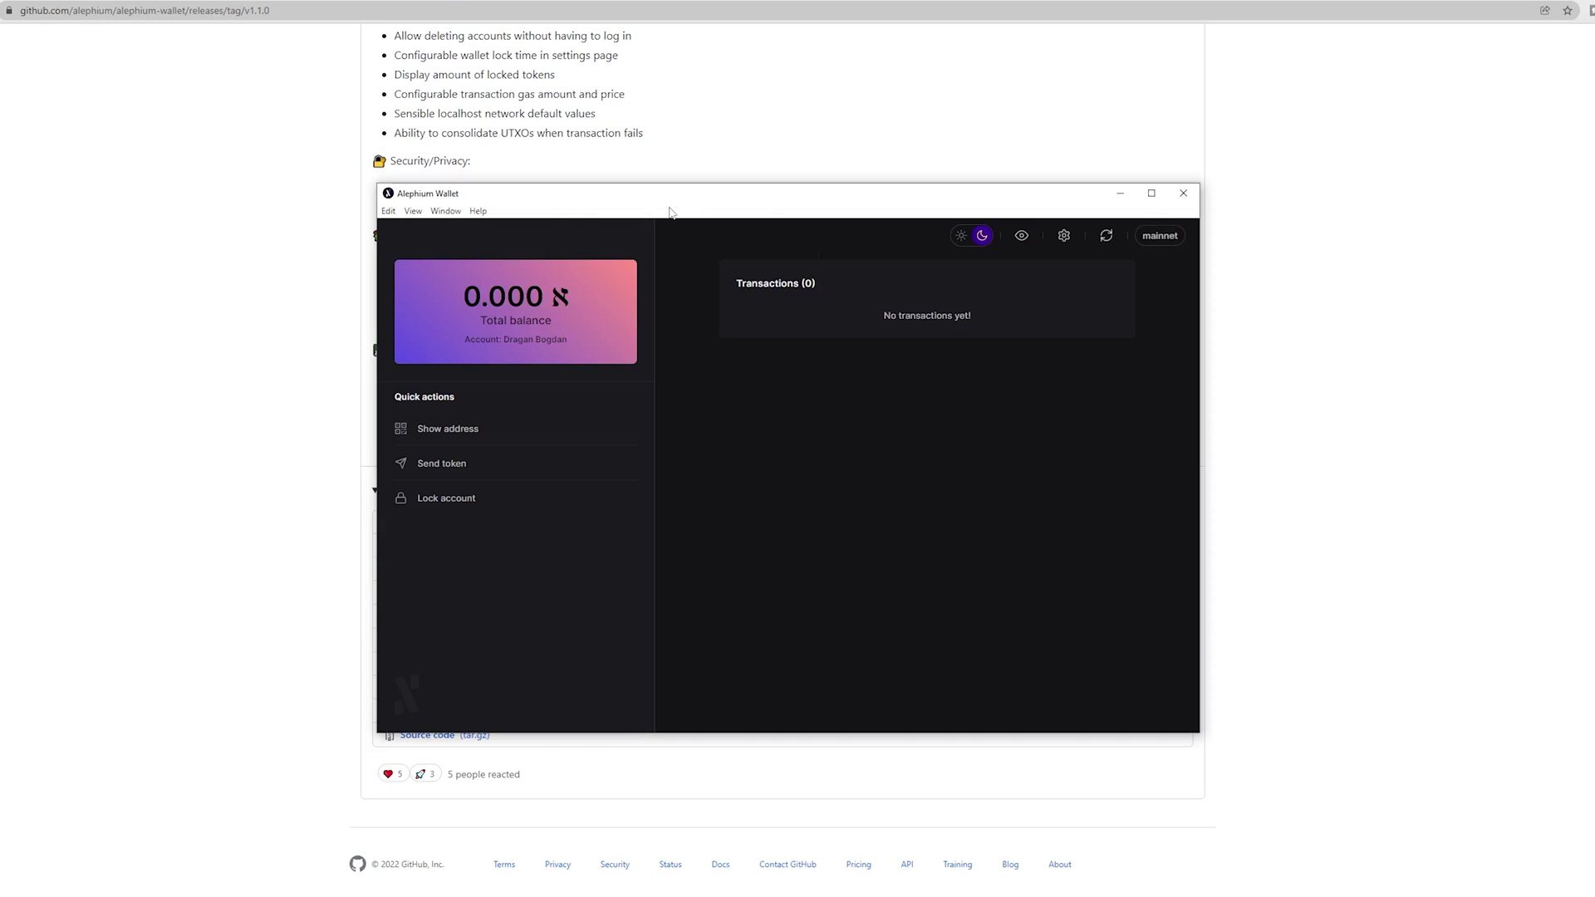
left_click_drag(627, 199, 897, 179)
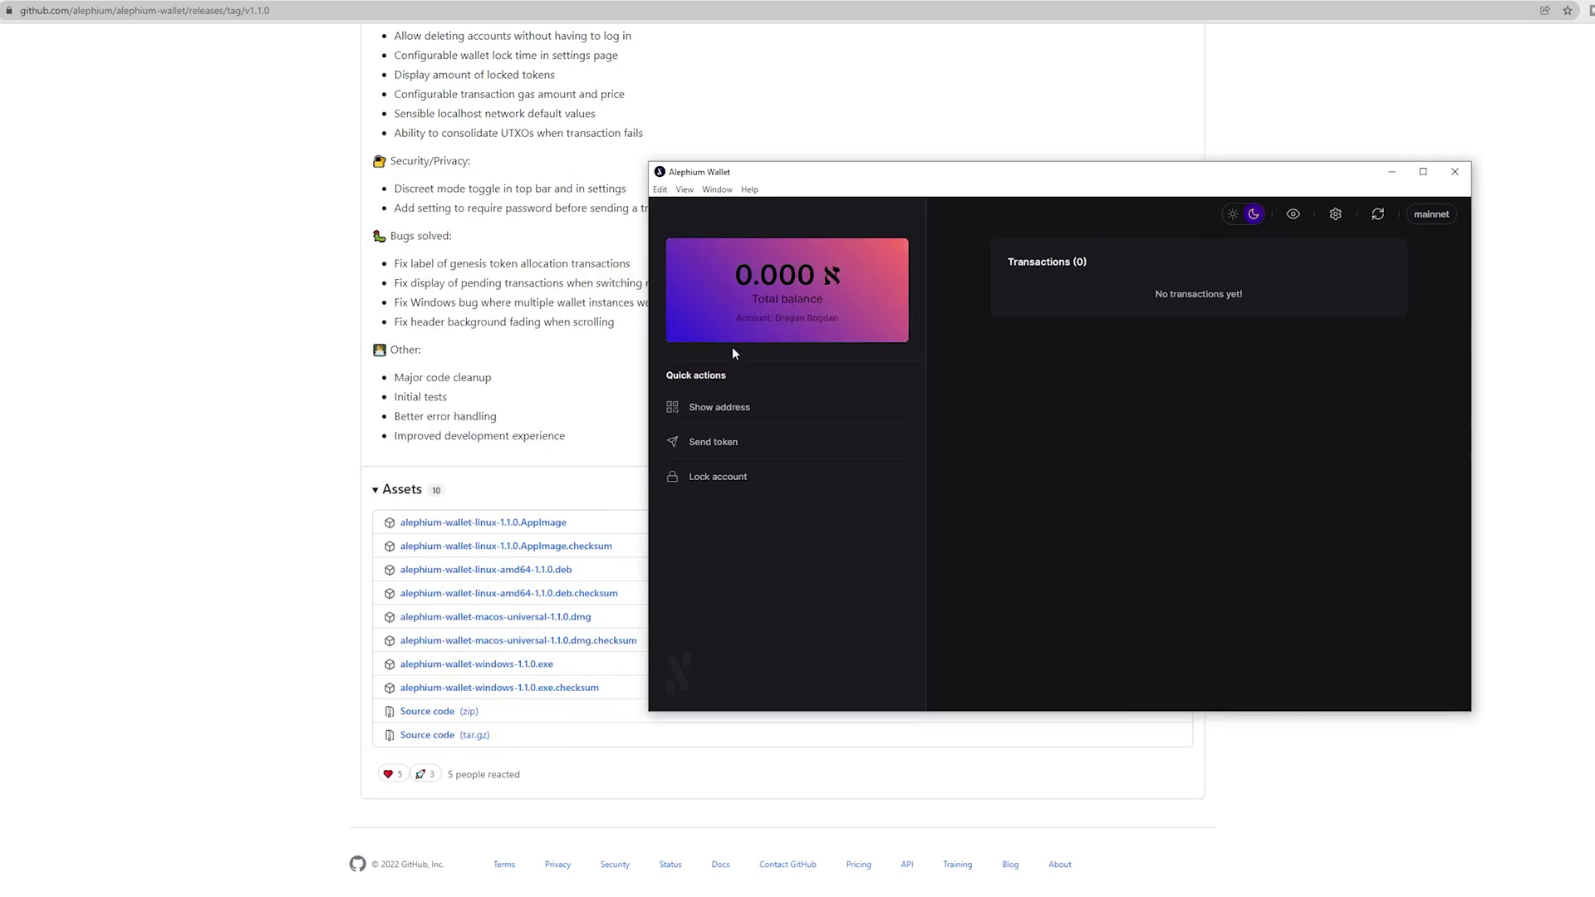
left_click_drag(1038, 180, 1157, 101)
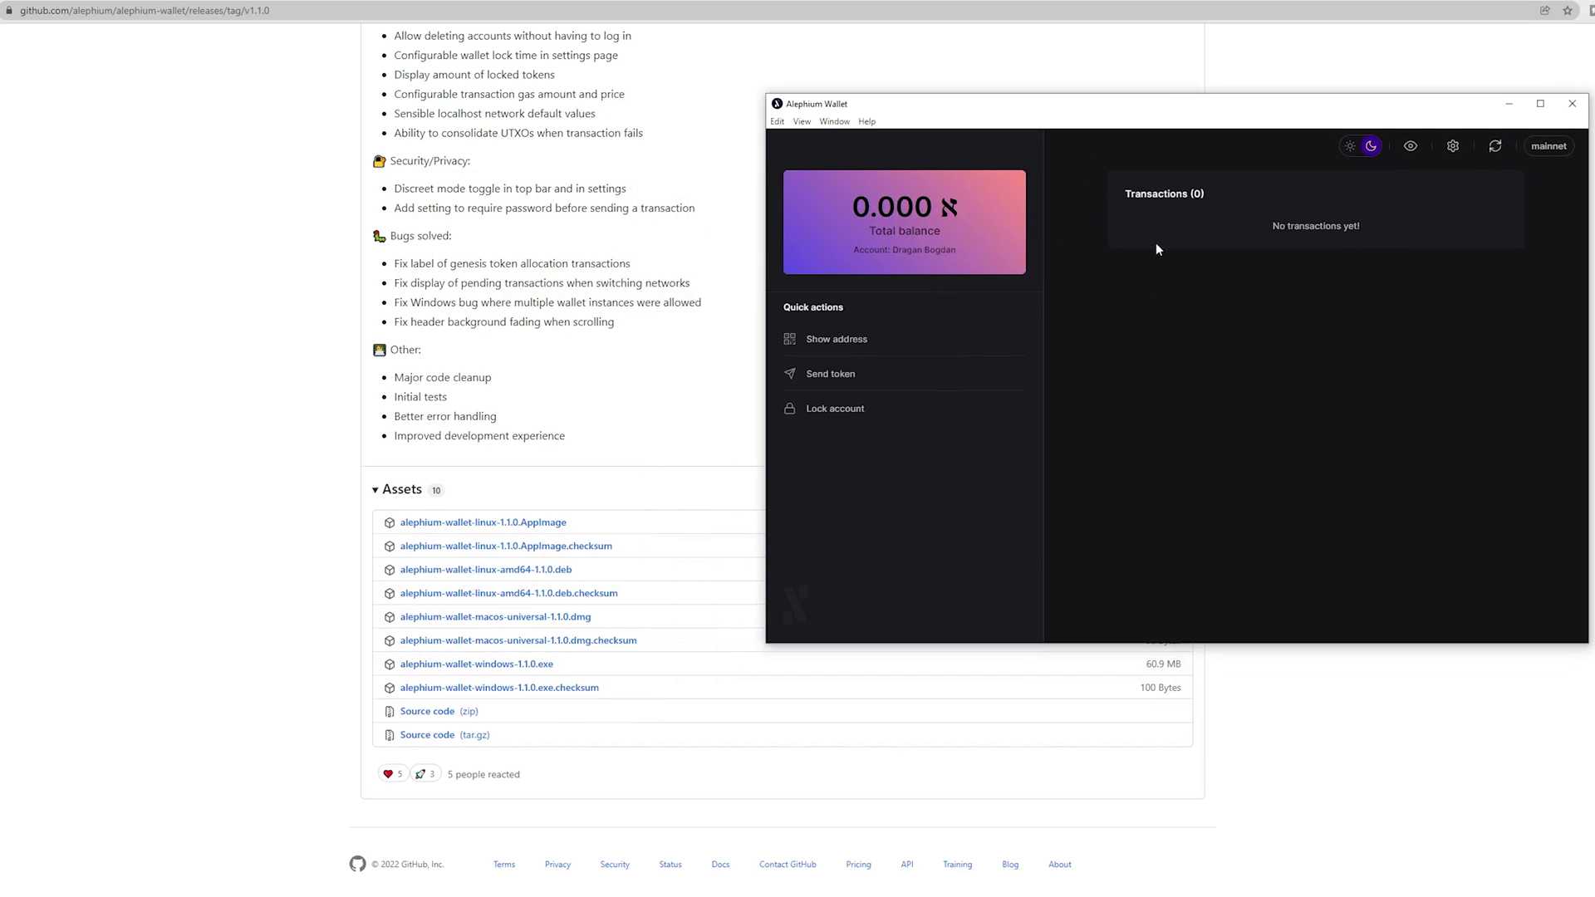
- Copy the account's wallet address to the clipboard and view the form for sending tokens
left_click(834, 340)
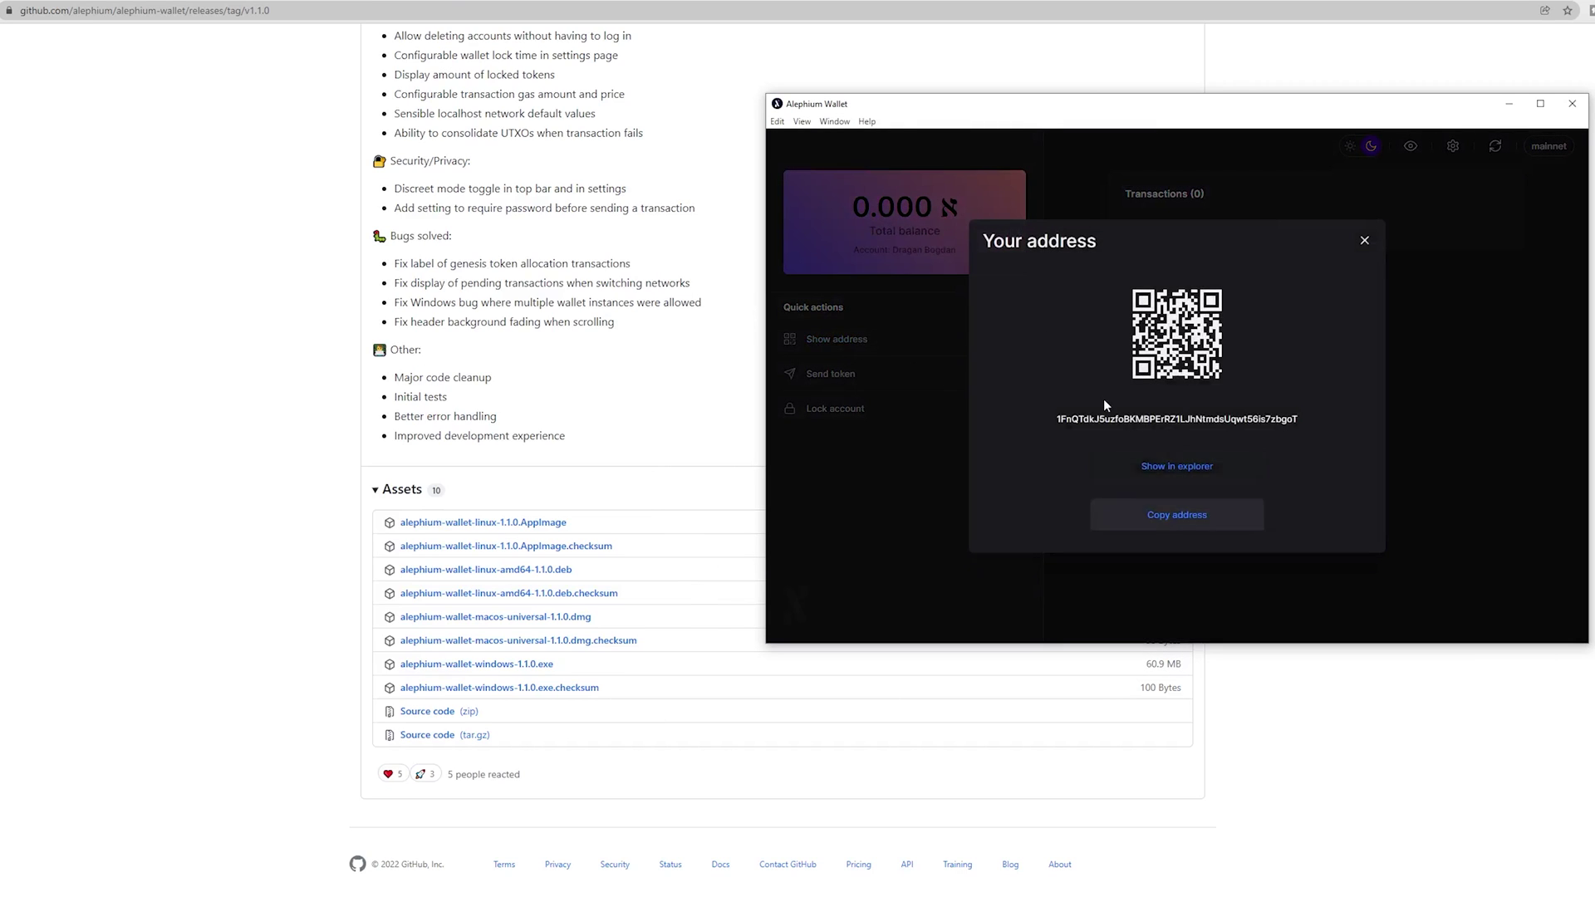
left_click(1158, 515)
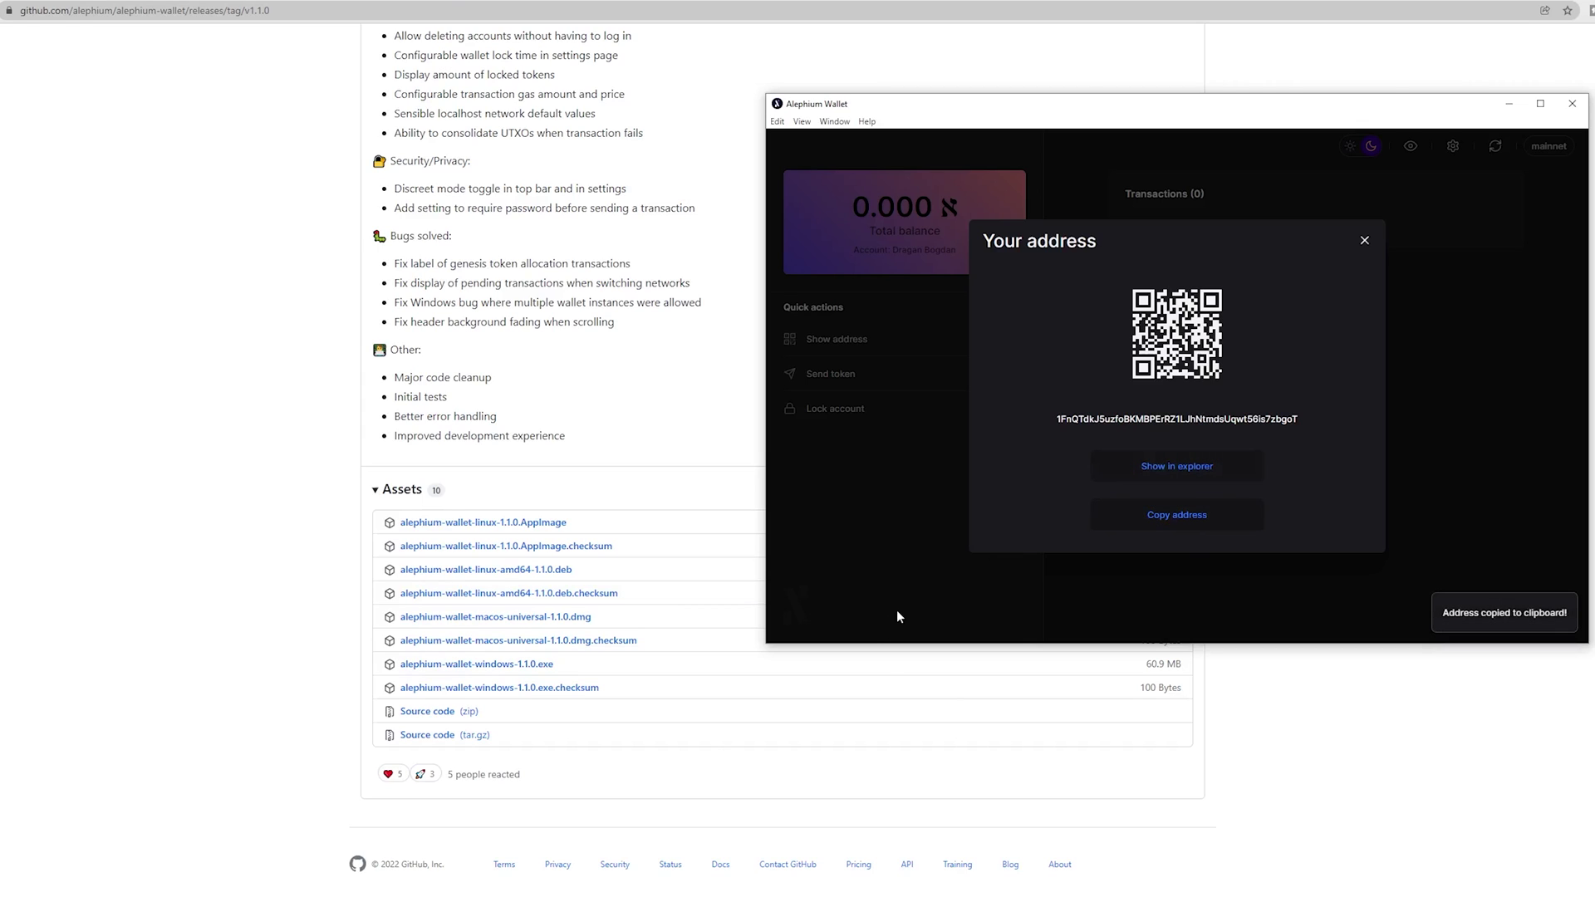
left_click(1363, 240)
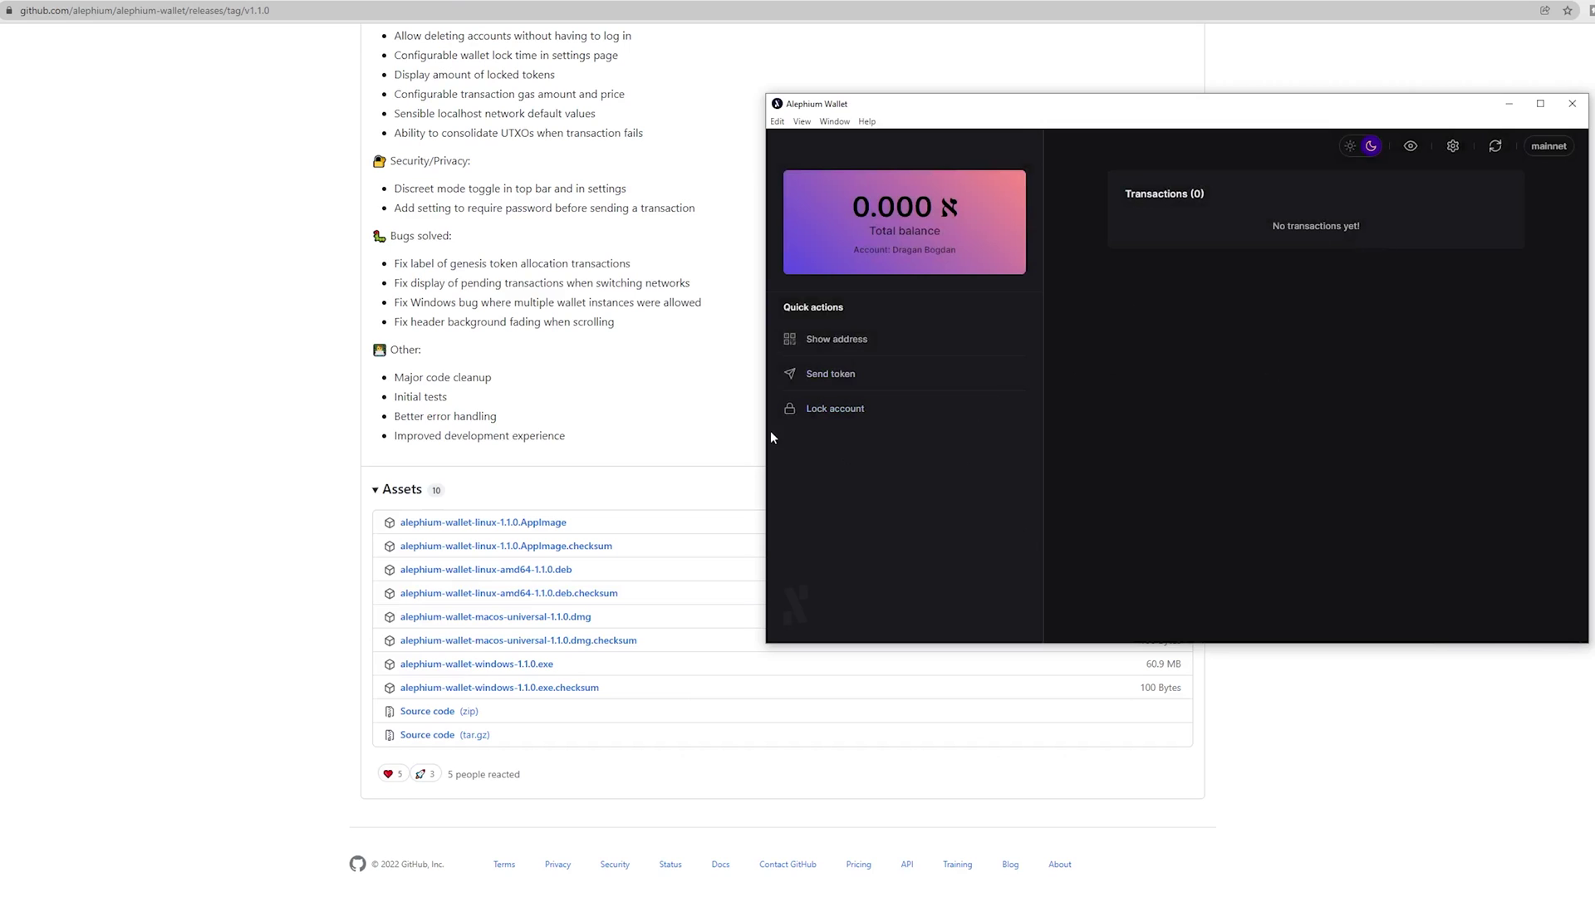
left_click(861, 372)
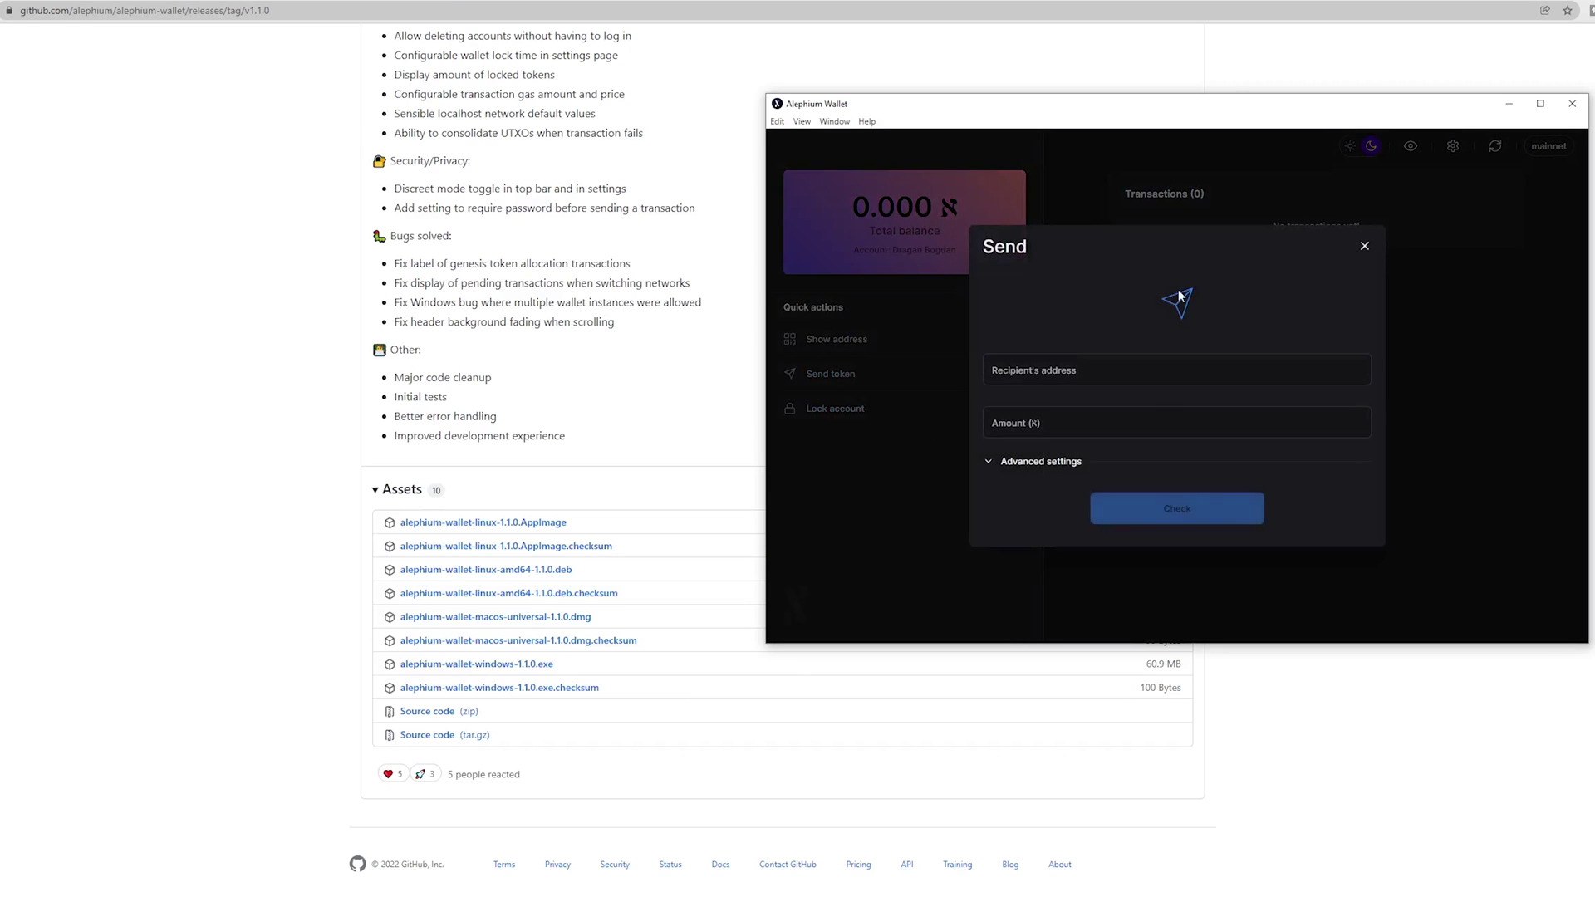
left_click(1364, 247)
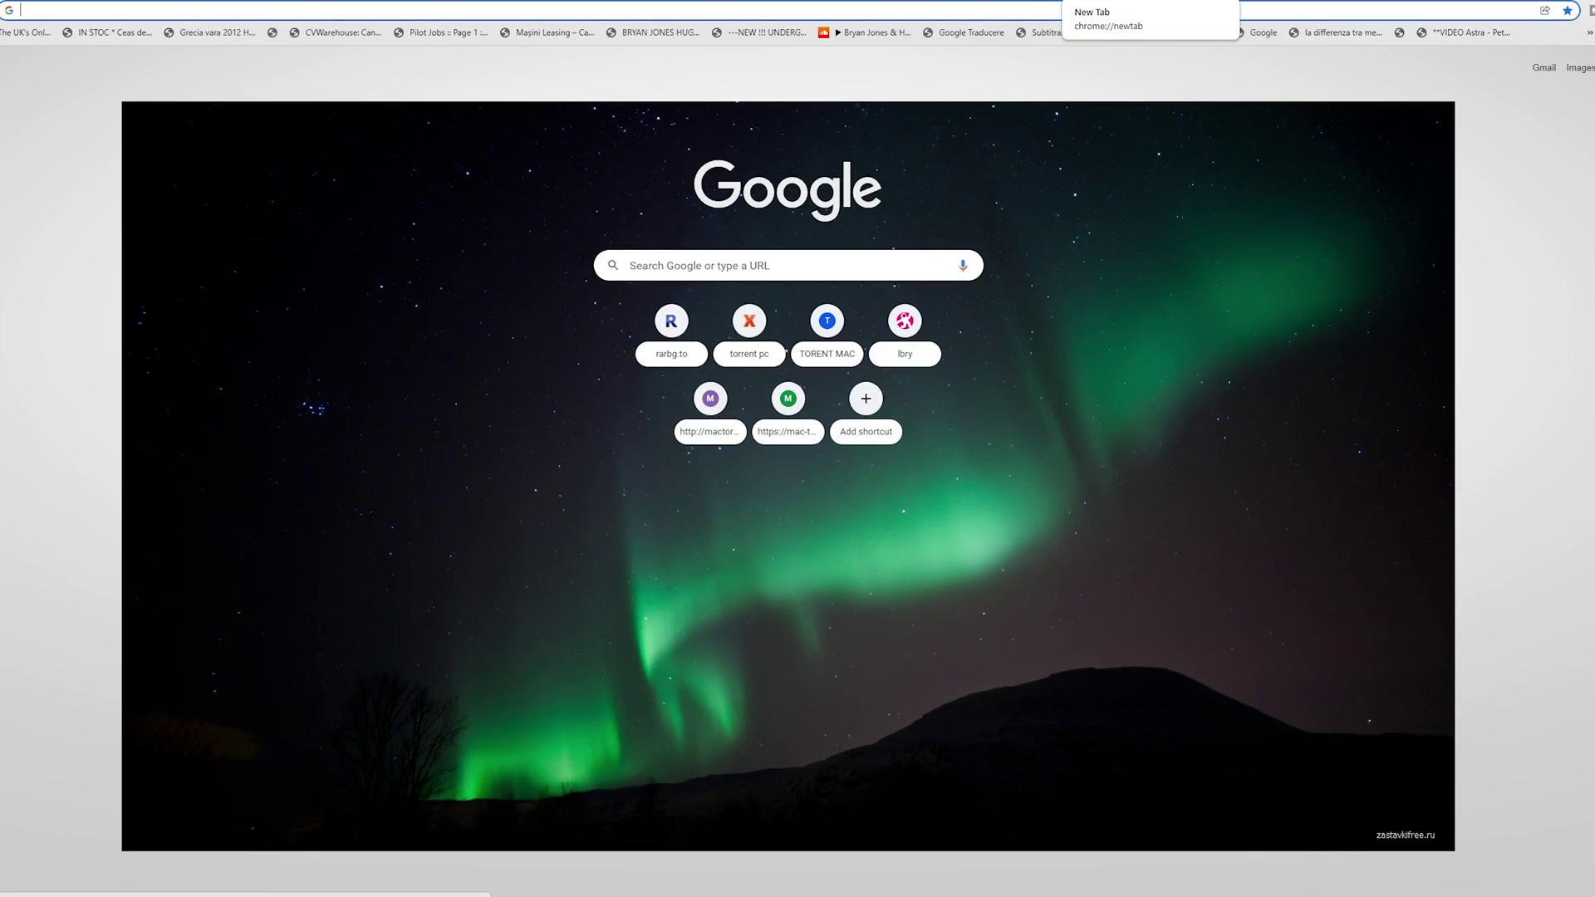
- Search Google for "alpheium mining pool stats" and open the Alephium (ALPH) Blake3 page of Mining Pool Stats
type("alphe")
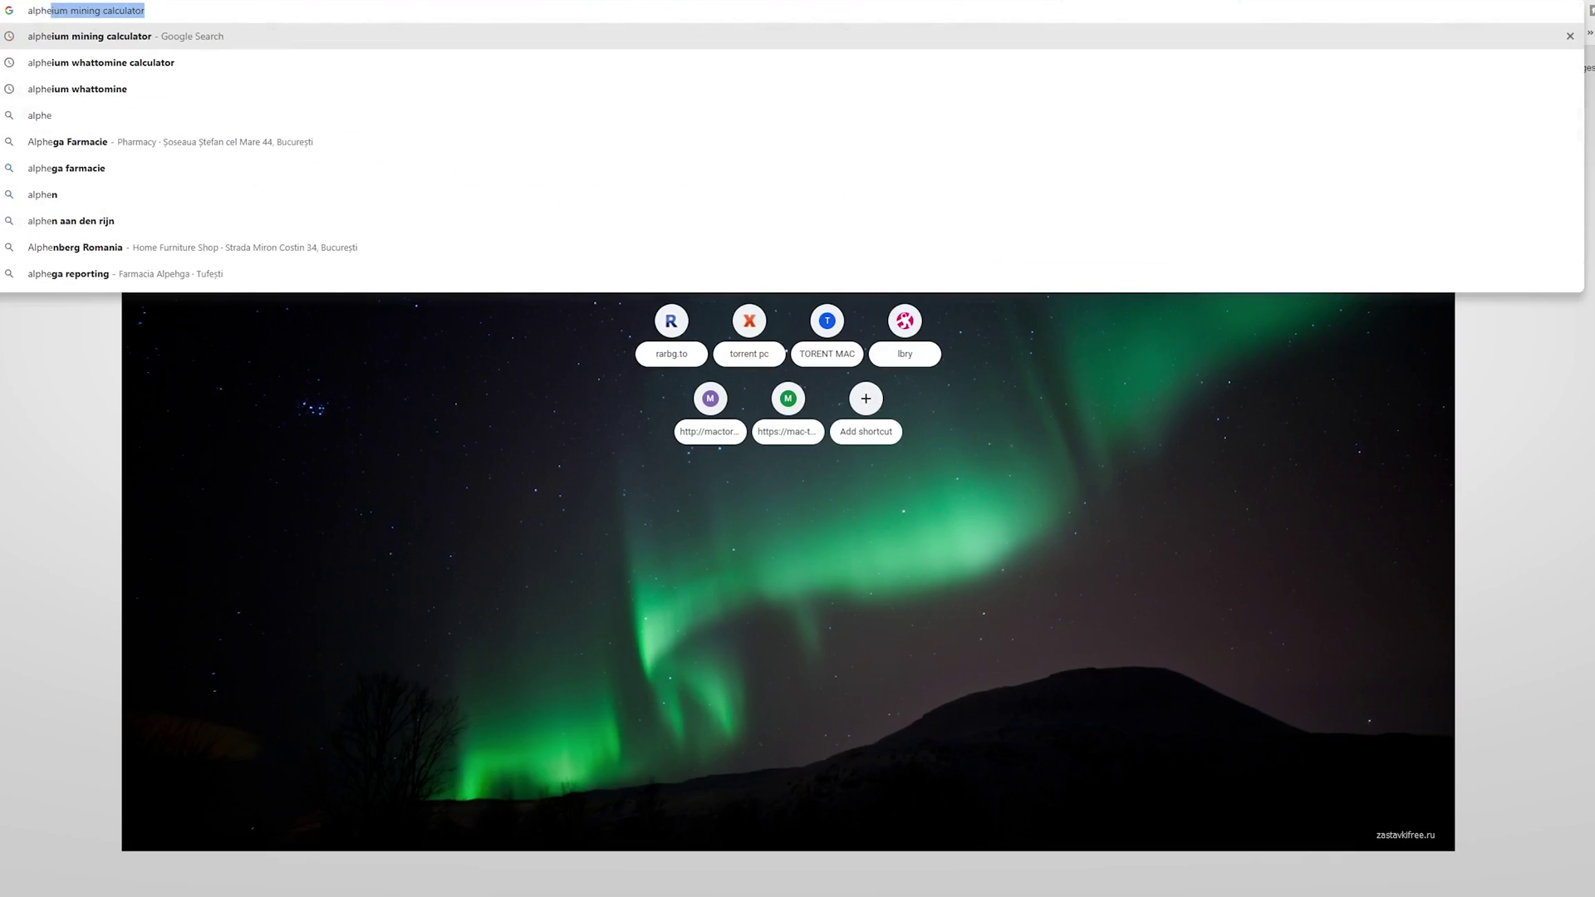
type("ium mining pool stats")
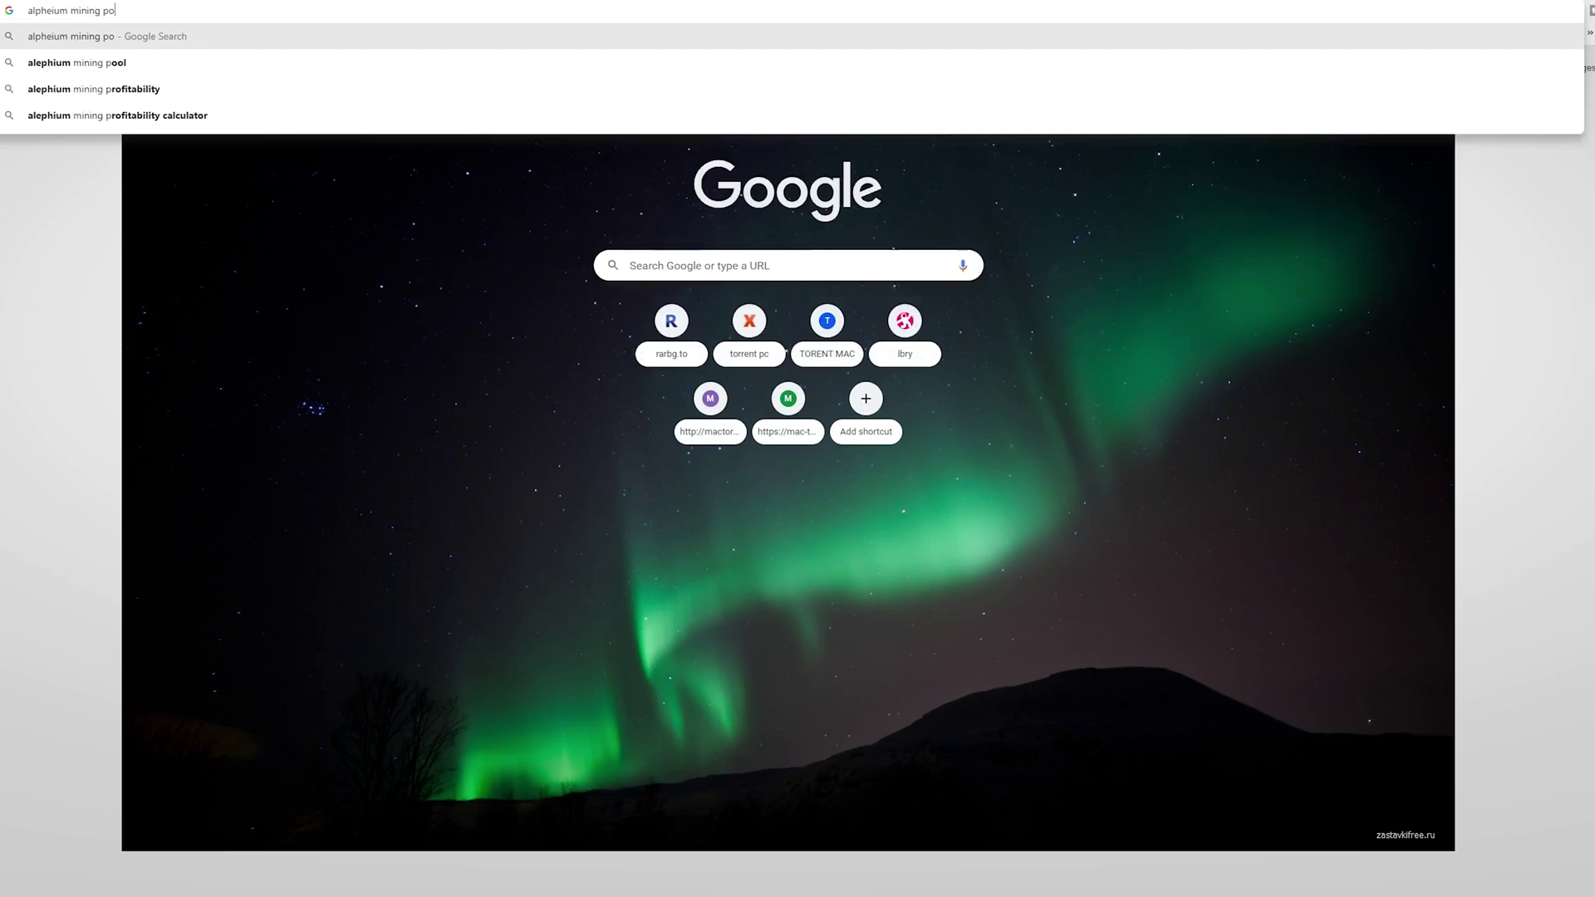
key("Return")
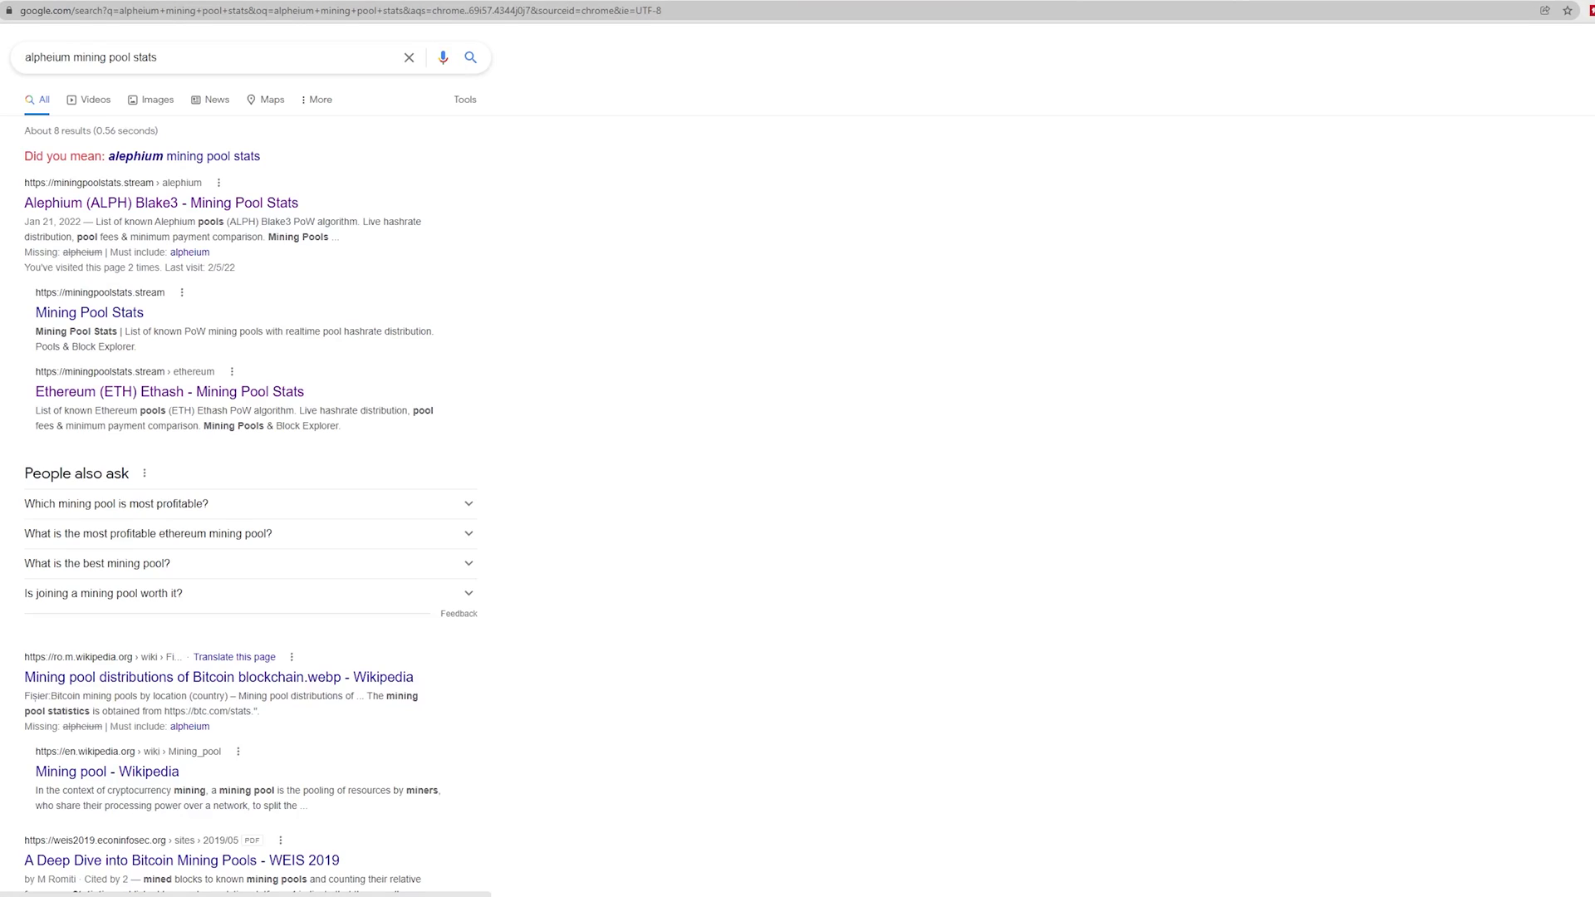
left_click(142, 204)
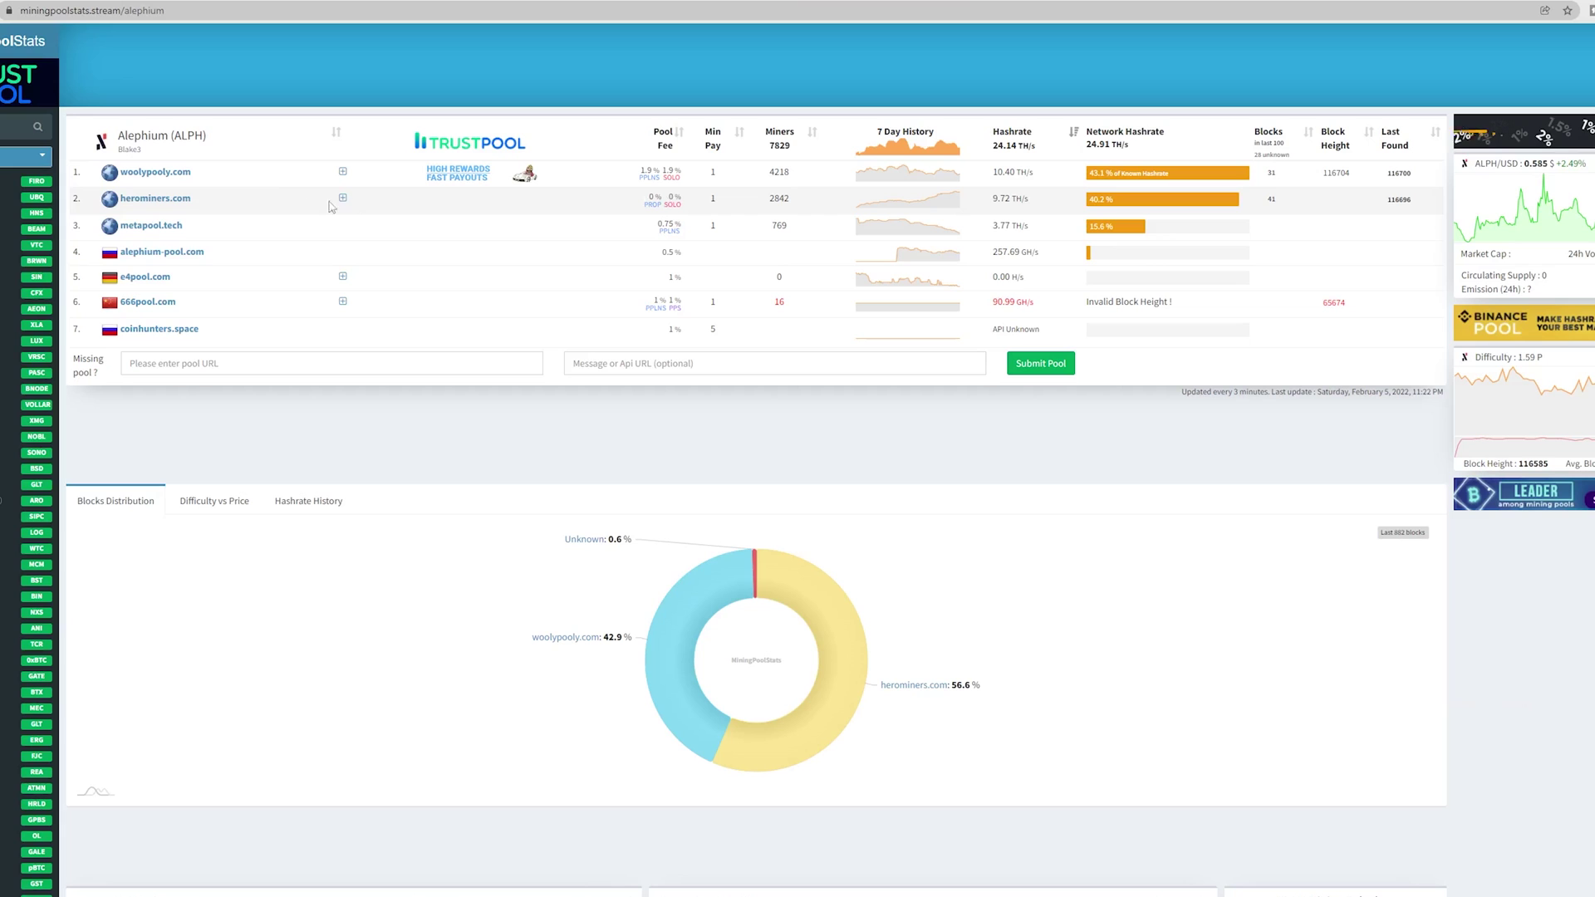
- Open the herominers.com pool and review its home page statistics, mining profit estimator and payment history
left_click(182, 201)
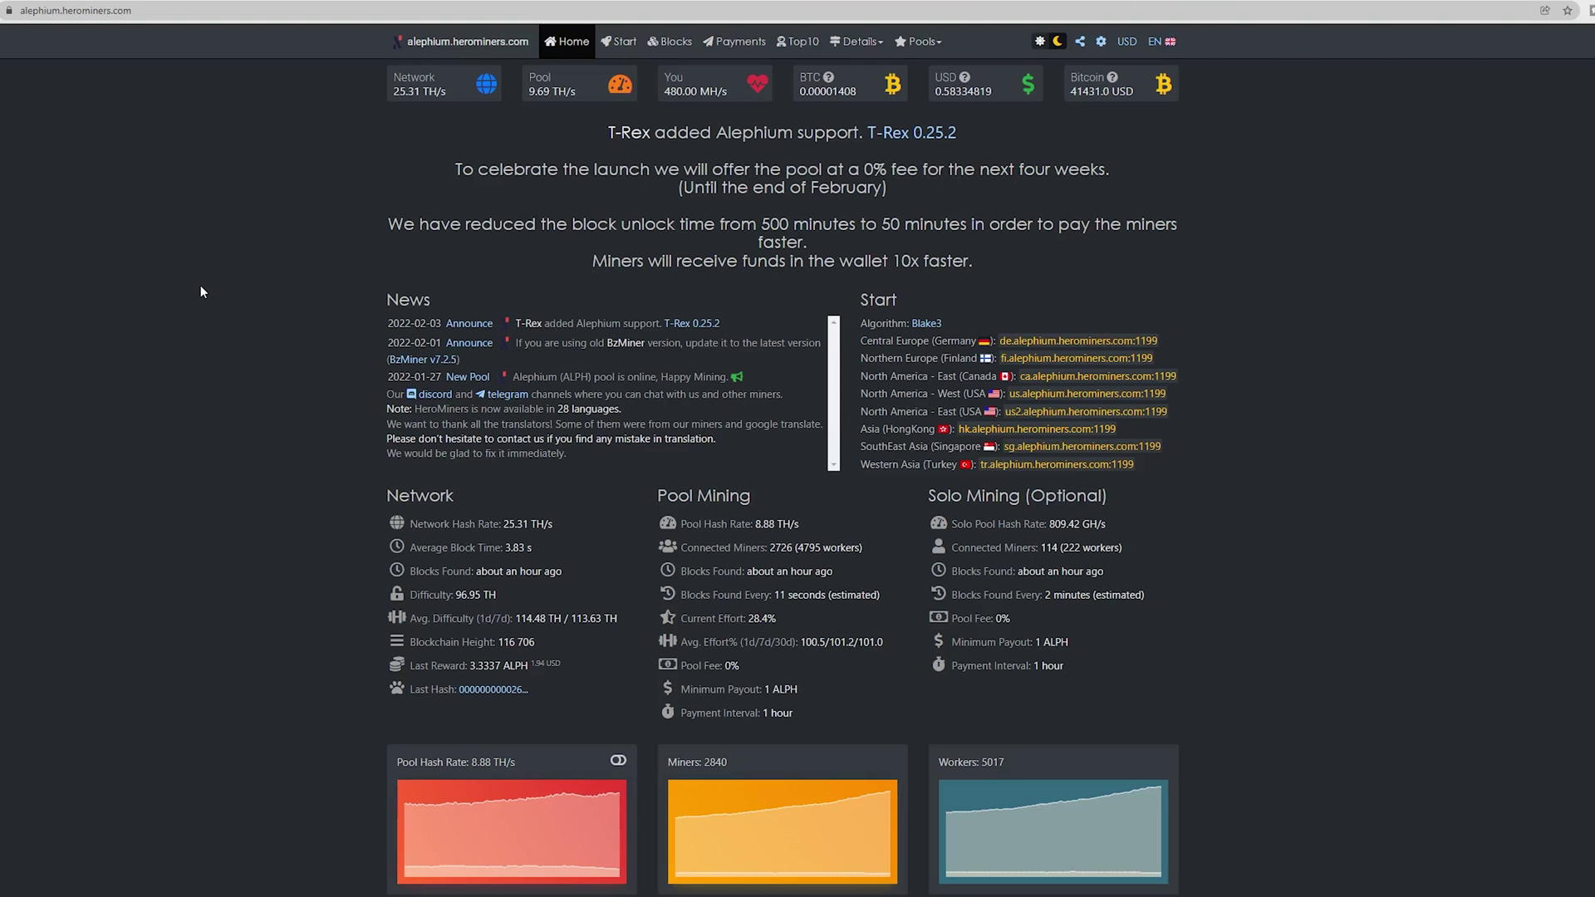
scroll(201, 292, "down", 10)
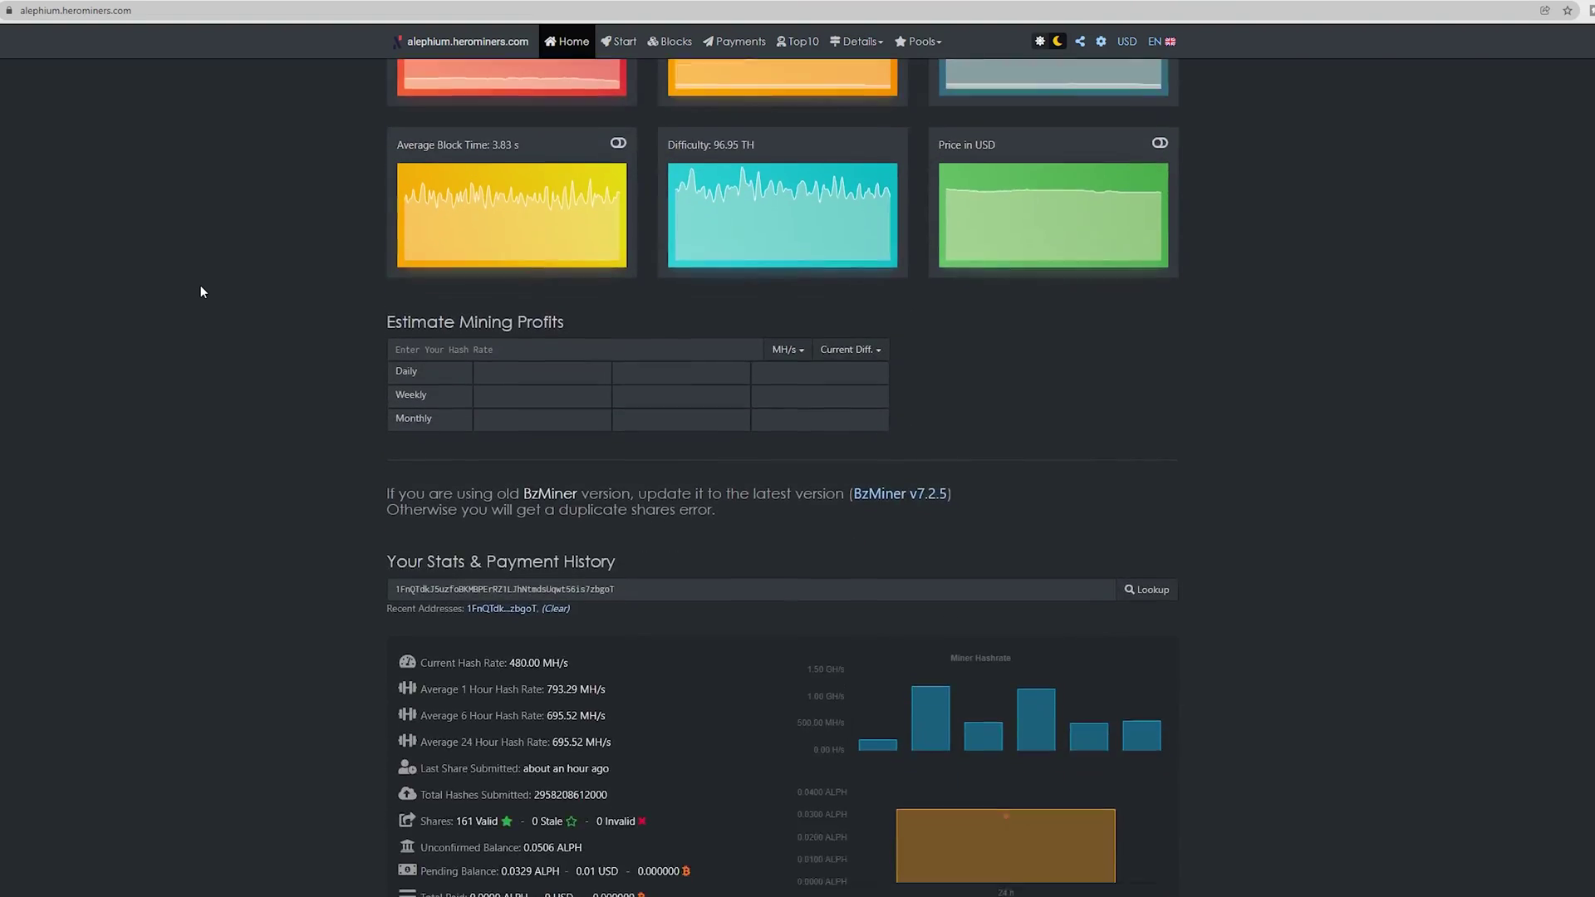
scroll(201, 291, "down", 7)
scroll(201, 303, "up", 15)
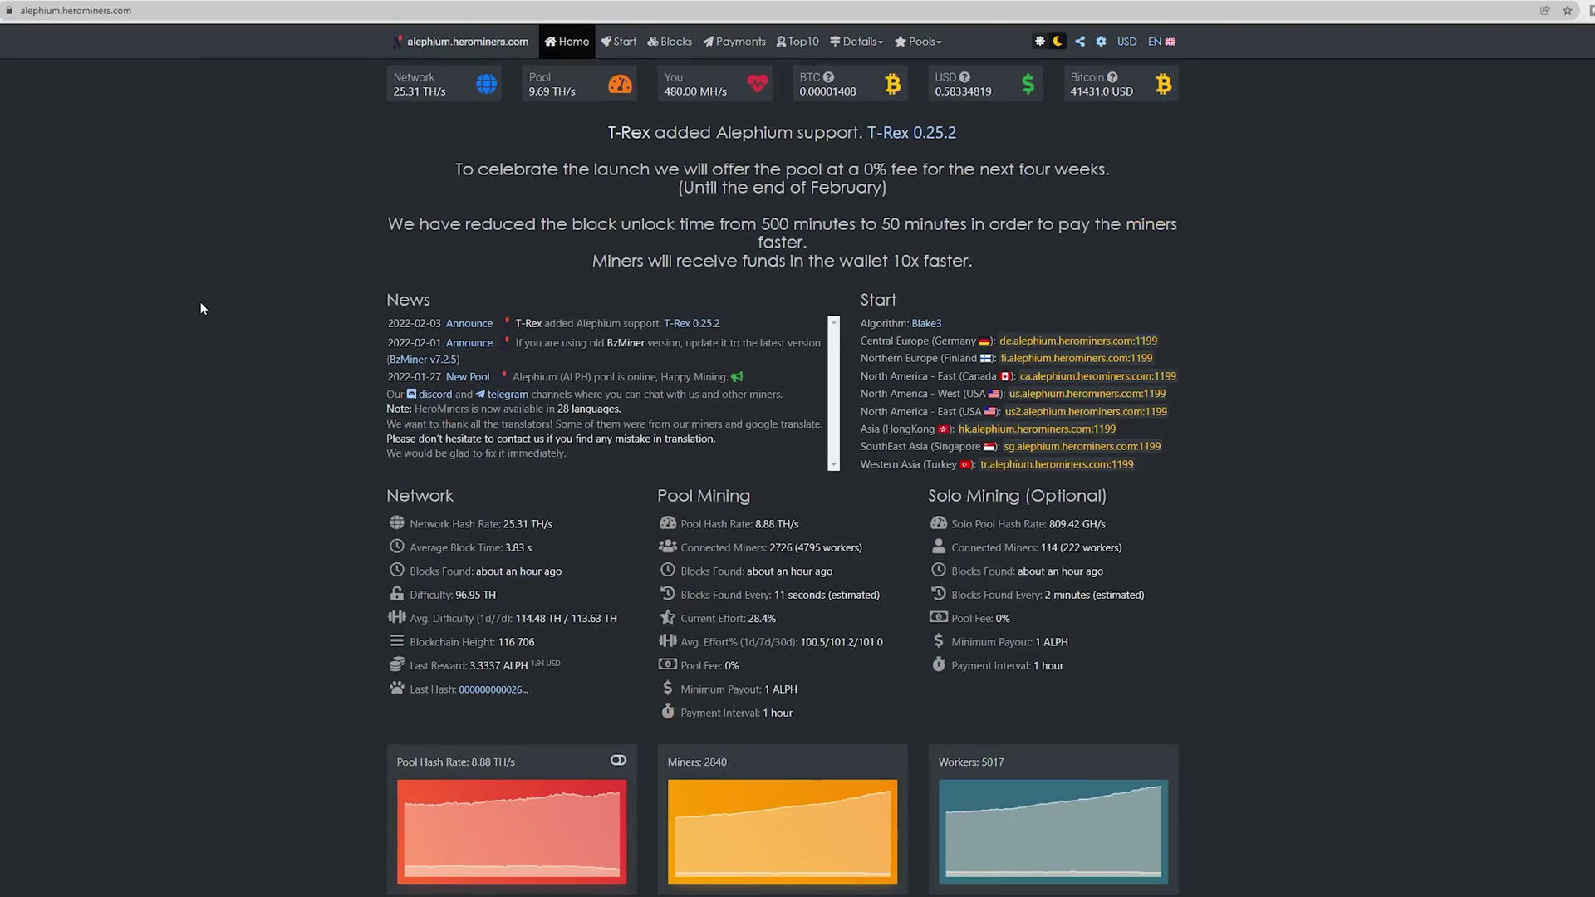
- Examine the HeroMiners start instructions, including the list for choosing a mining server
left_click(619, 41)
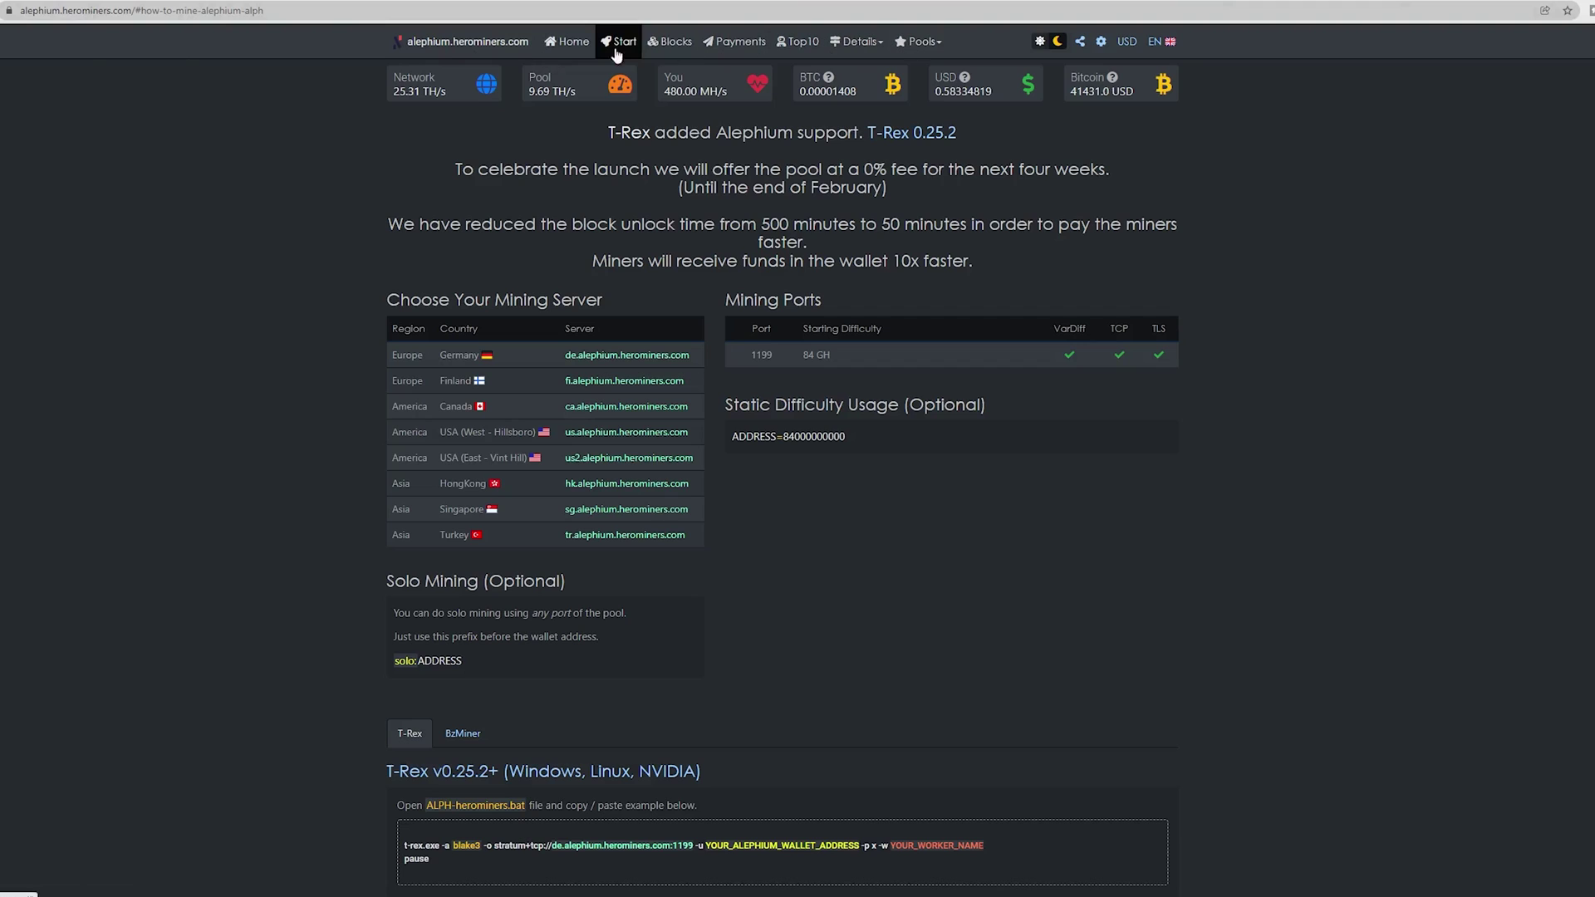
left_click(567, 41)
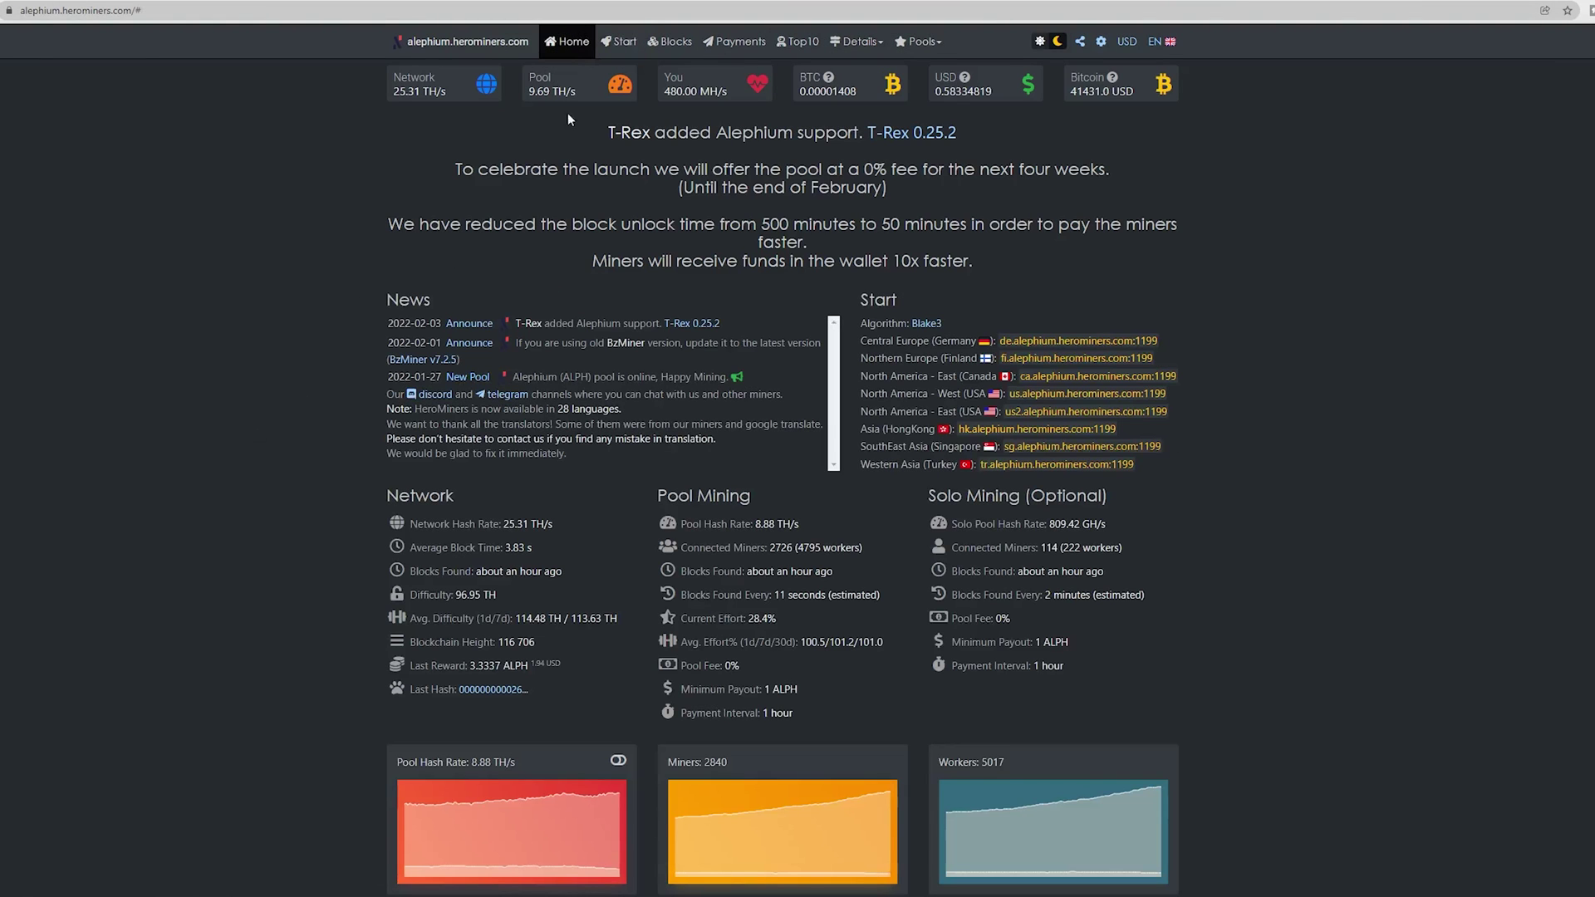
left_click(620, 41)
left_click_drag(382, 303, 602, 301)
left_click_drag(439, 300, 613, 300)
left_click(612, 298)
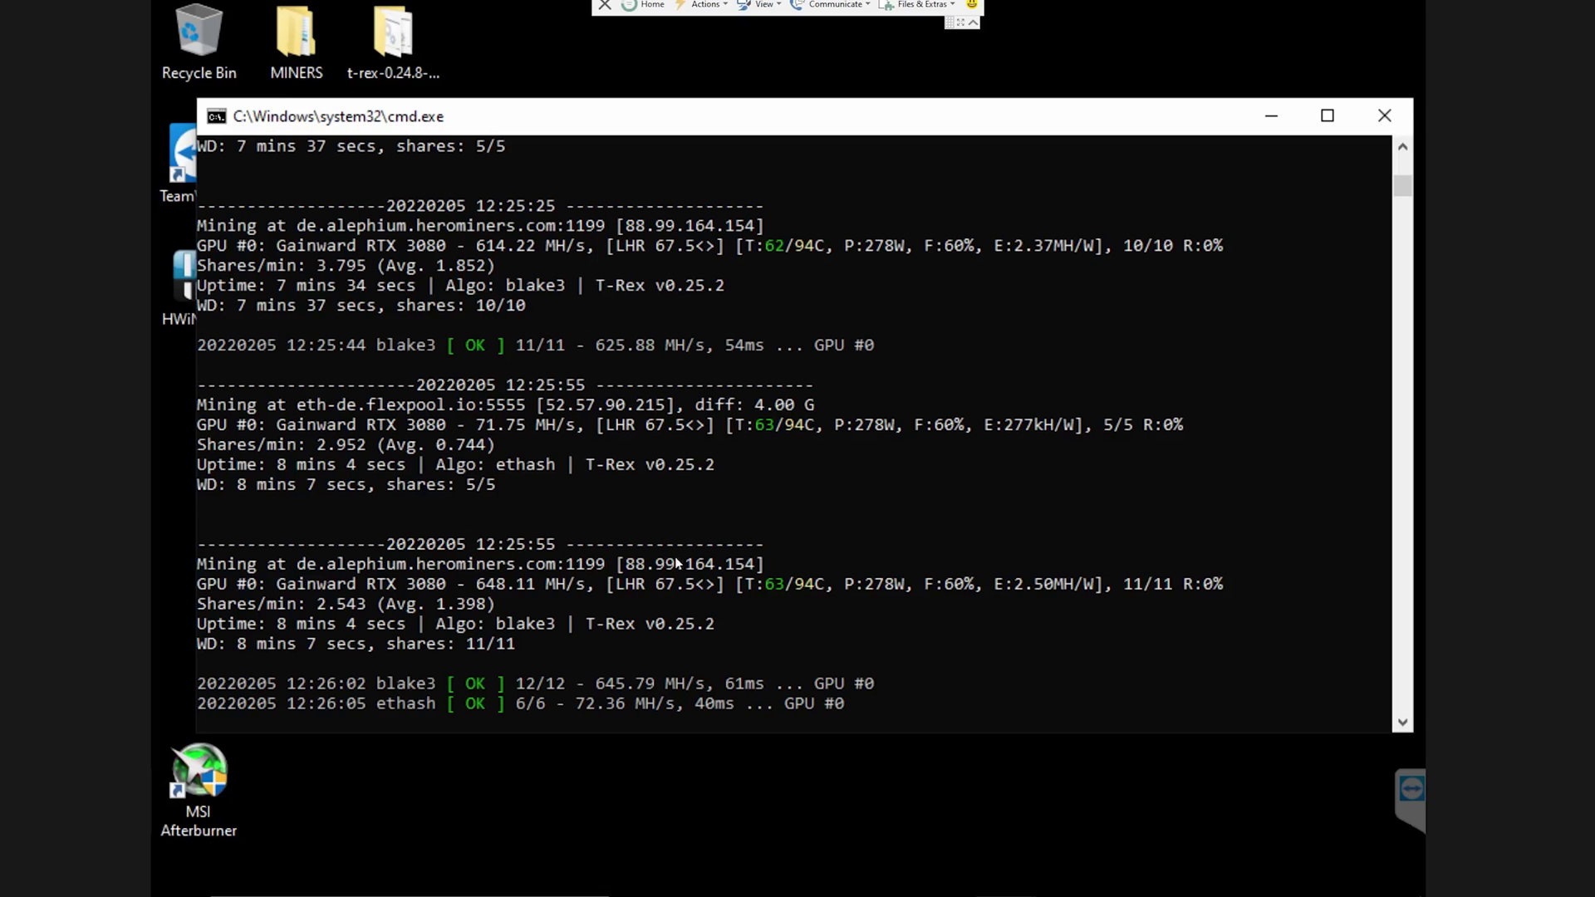
left_click(510, 82)
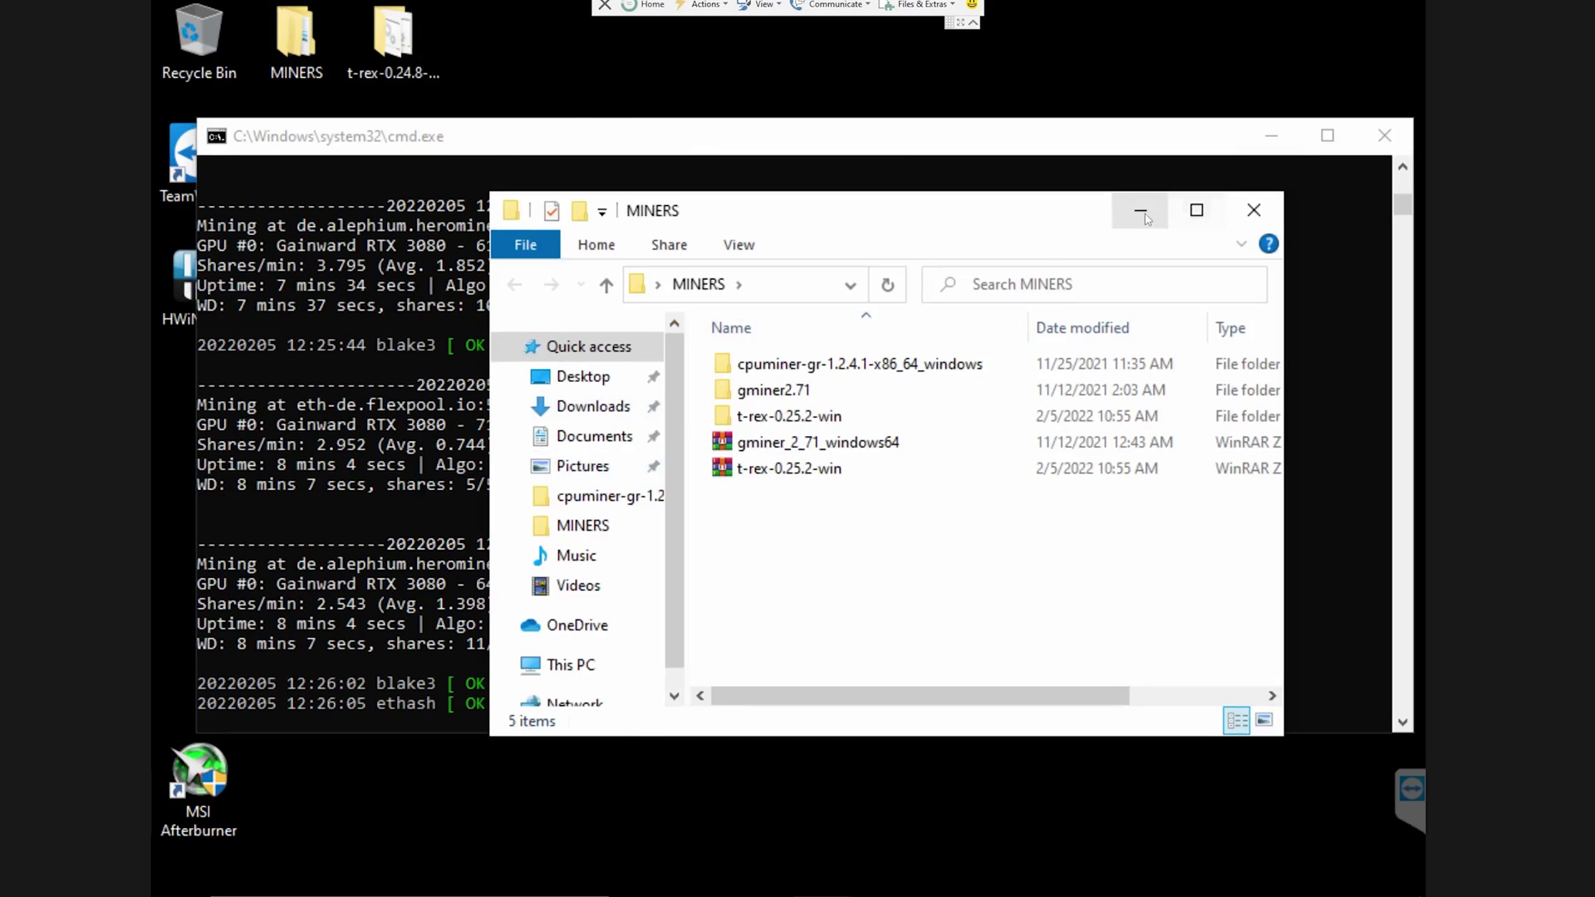
left_click(1138, 210)
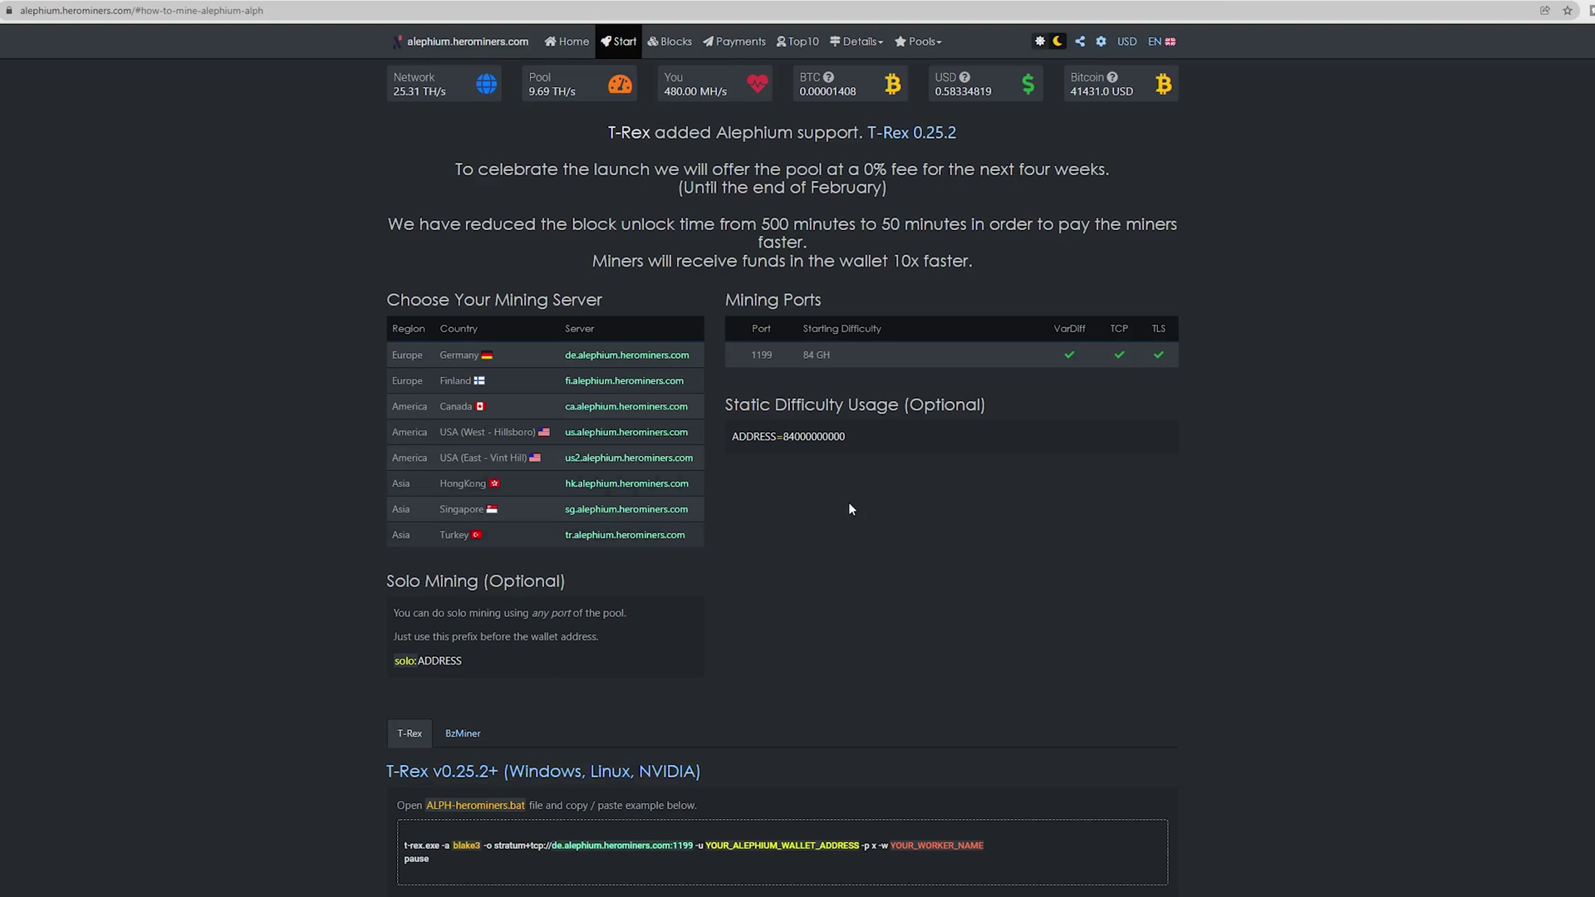
scroll(863, 515, "down", 1)
scroll(711, 528, "up", 1)
- Return to the HeroMiners home page and look up the mining stats for the wallet address already entered
left_click(571, 43)
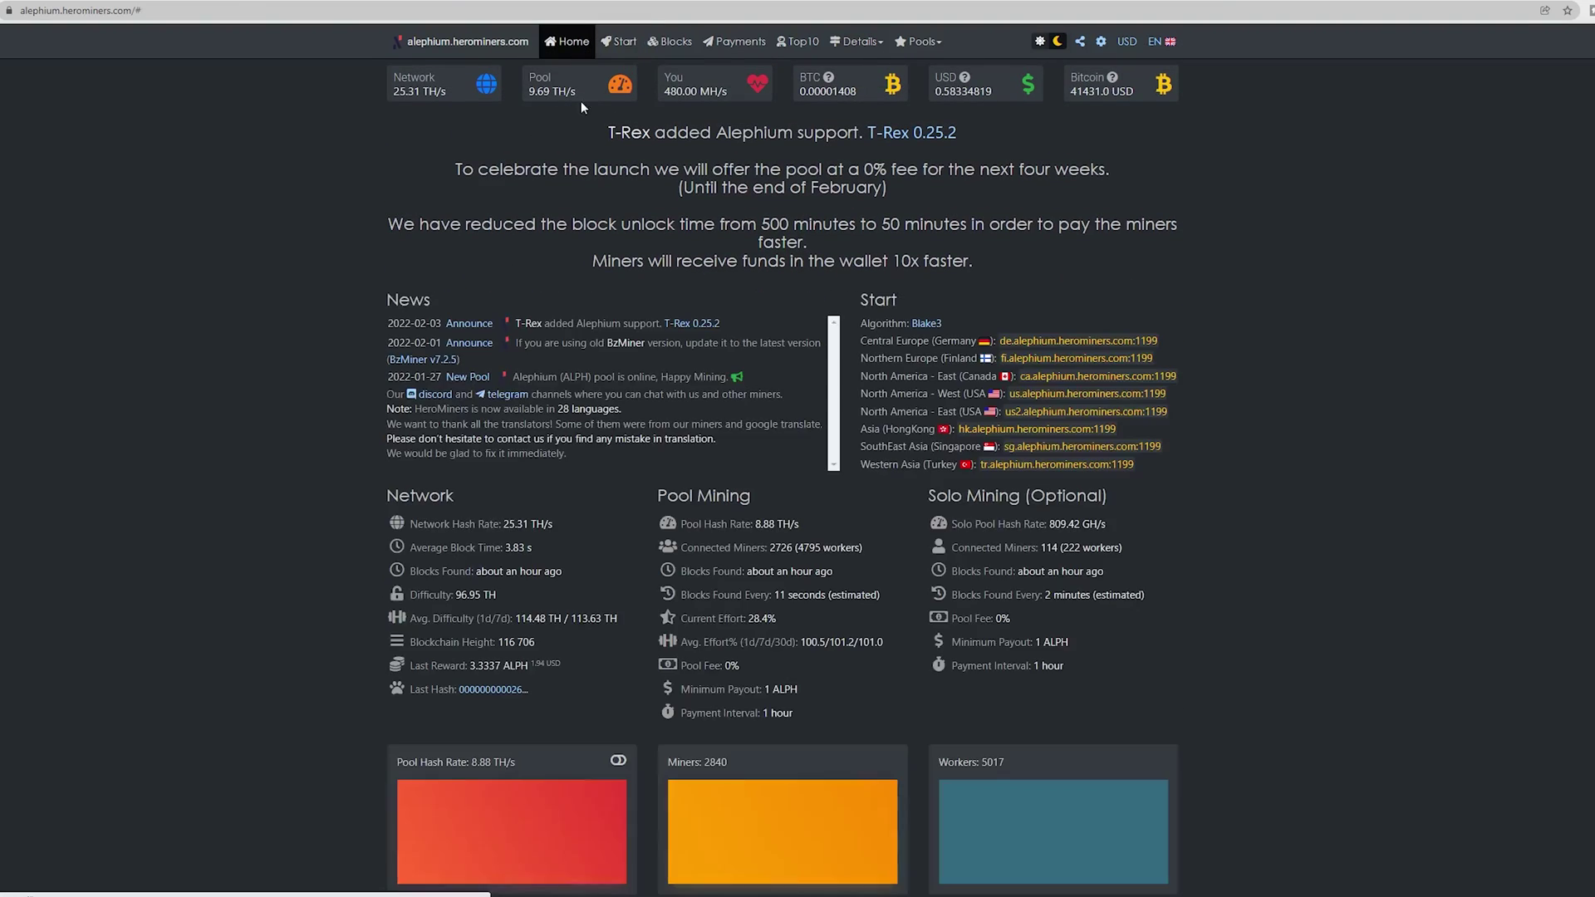
scroll(407, 660, "down", 10)
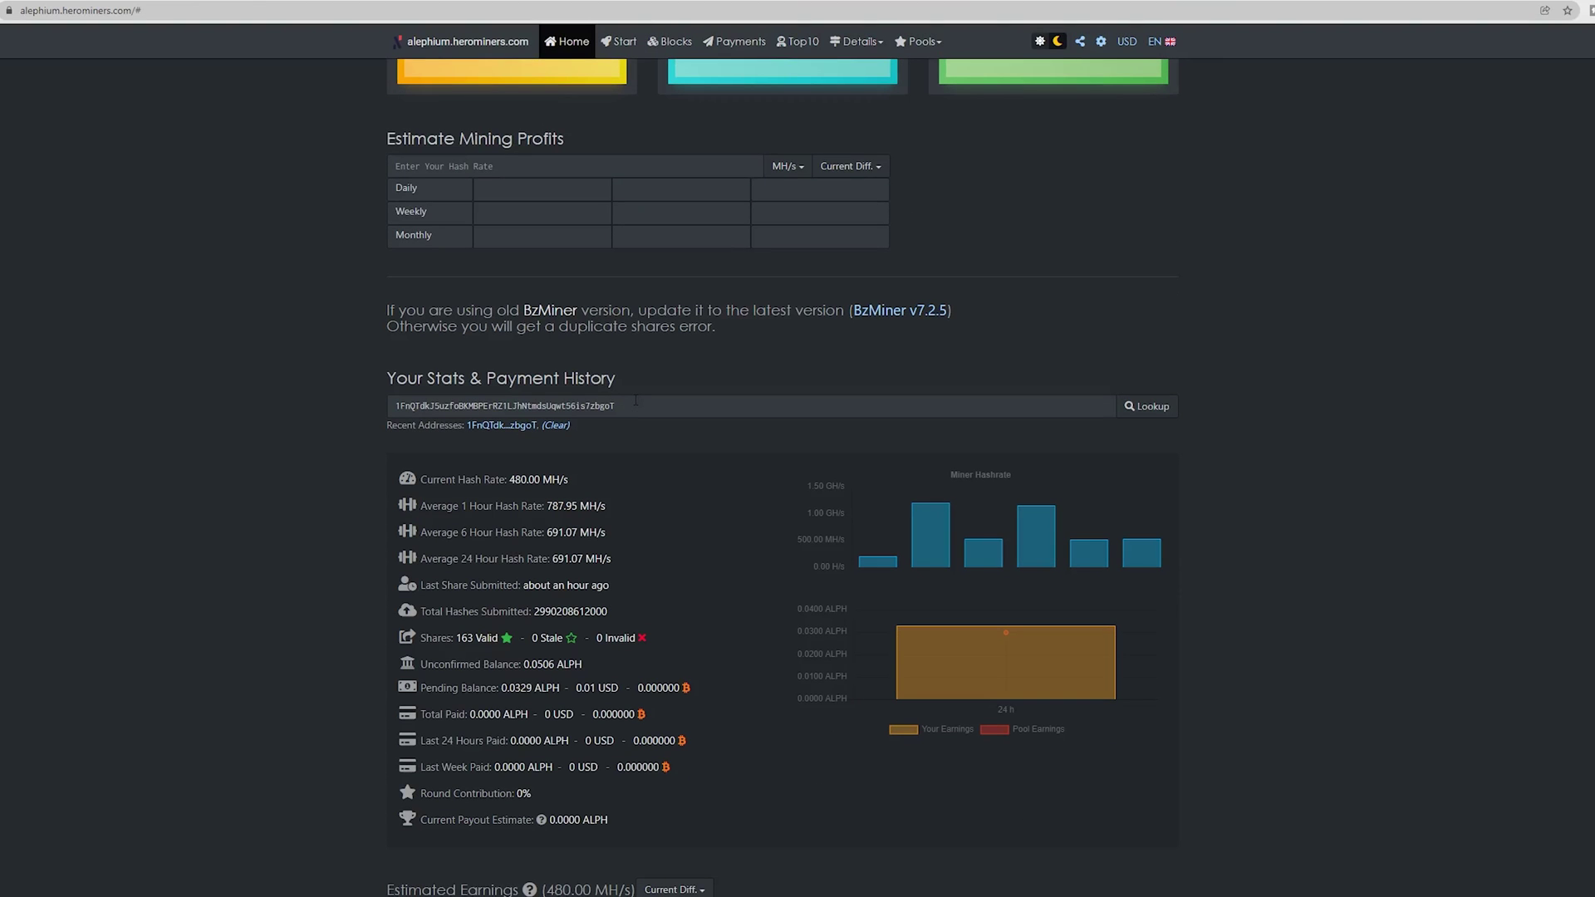
left_click_drag(635, 401, 530, 405)
left_click(784, 404)
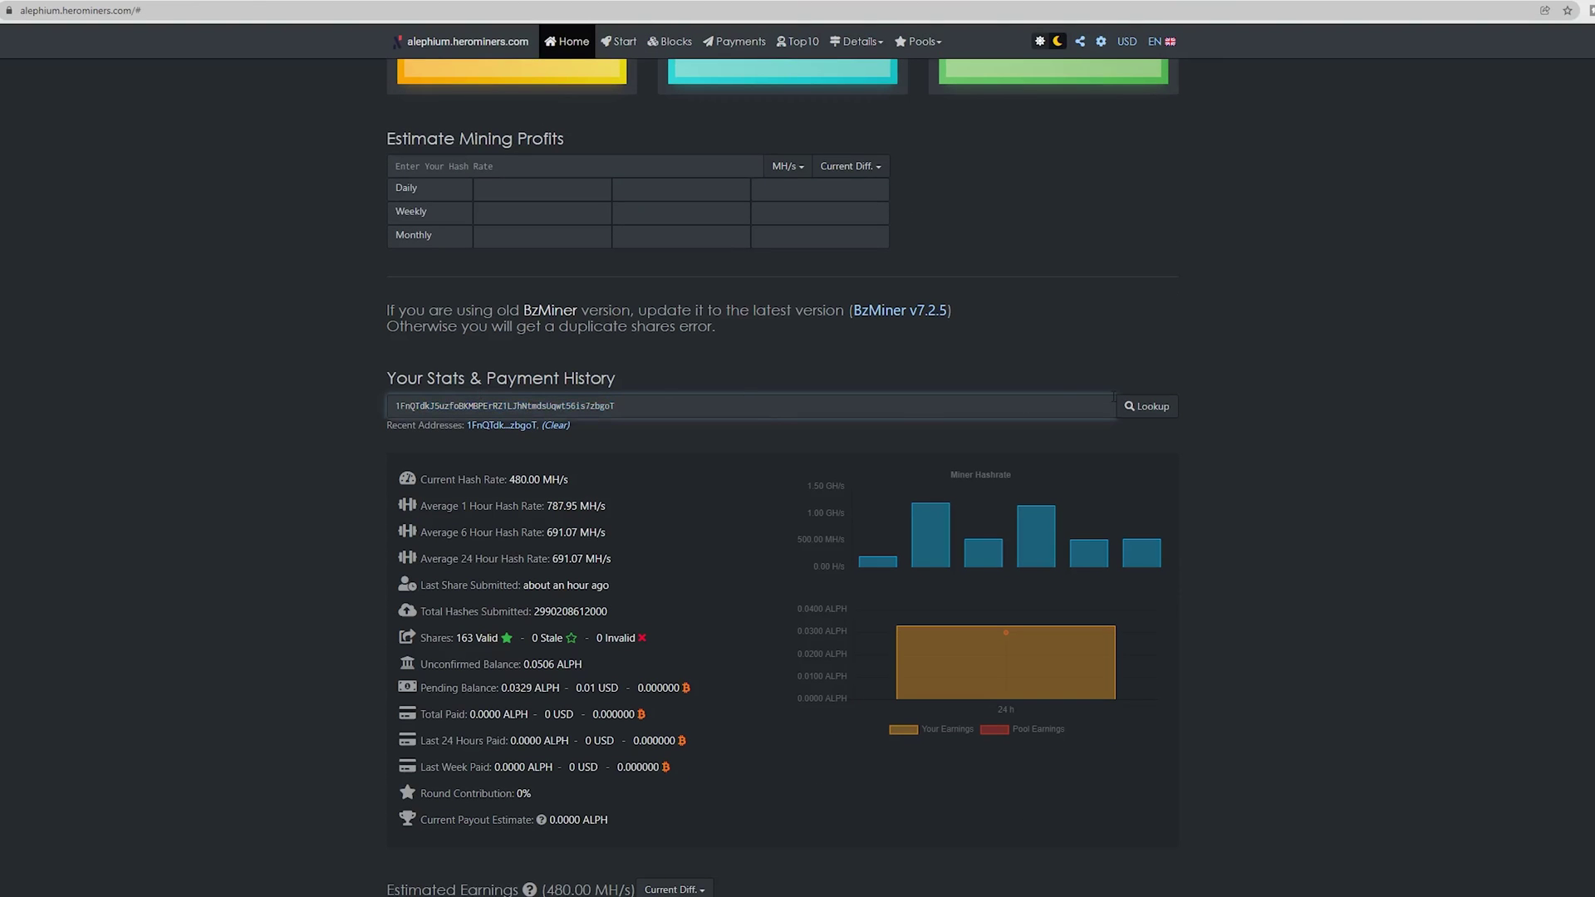
left_click(1148, 406)
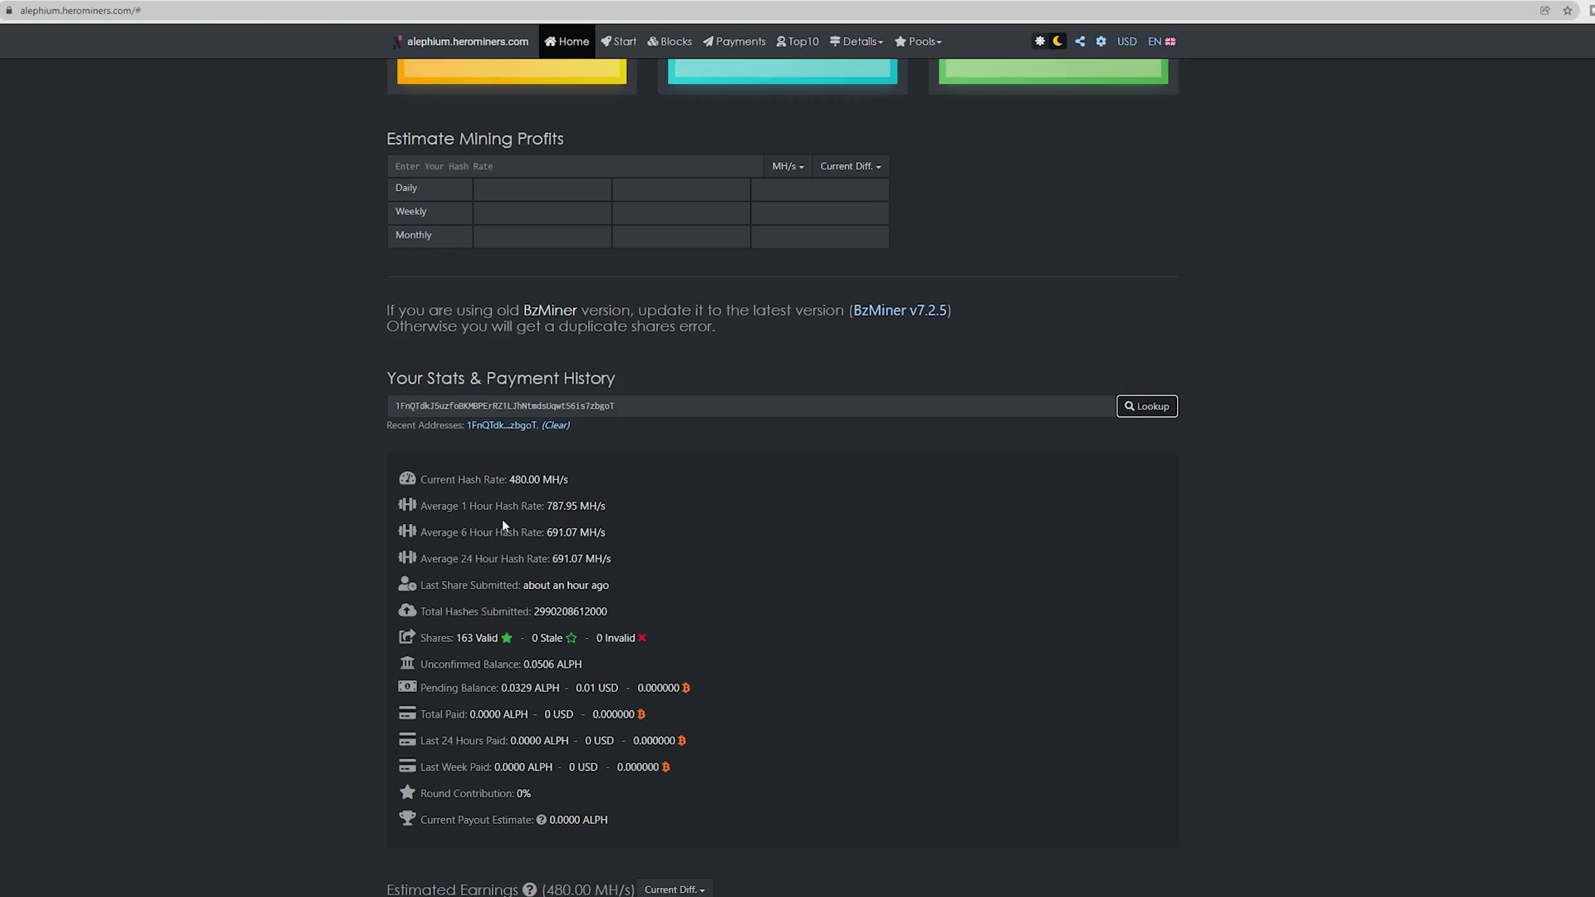
- Review the miner's current hash rate and its 1-hour, 6-hour and 24-hour averages in the wallet stats
triple_click(468, 475)
left_click(492, 496)
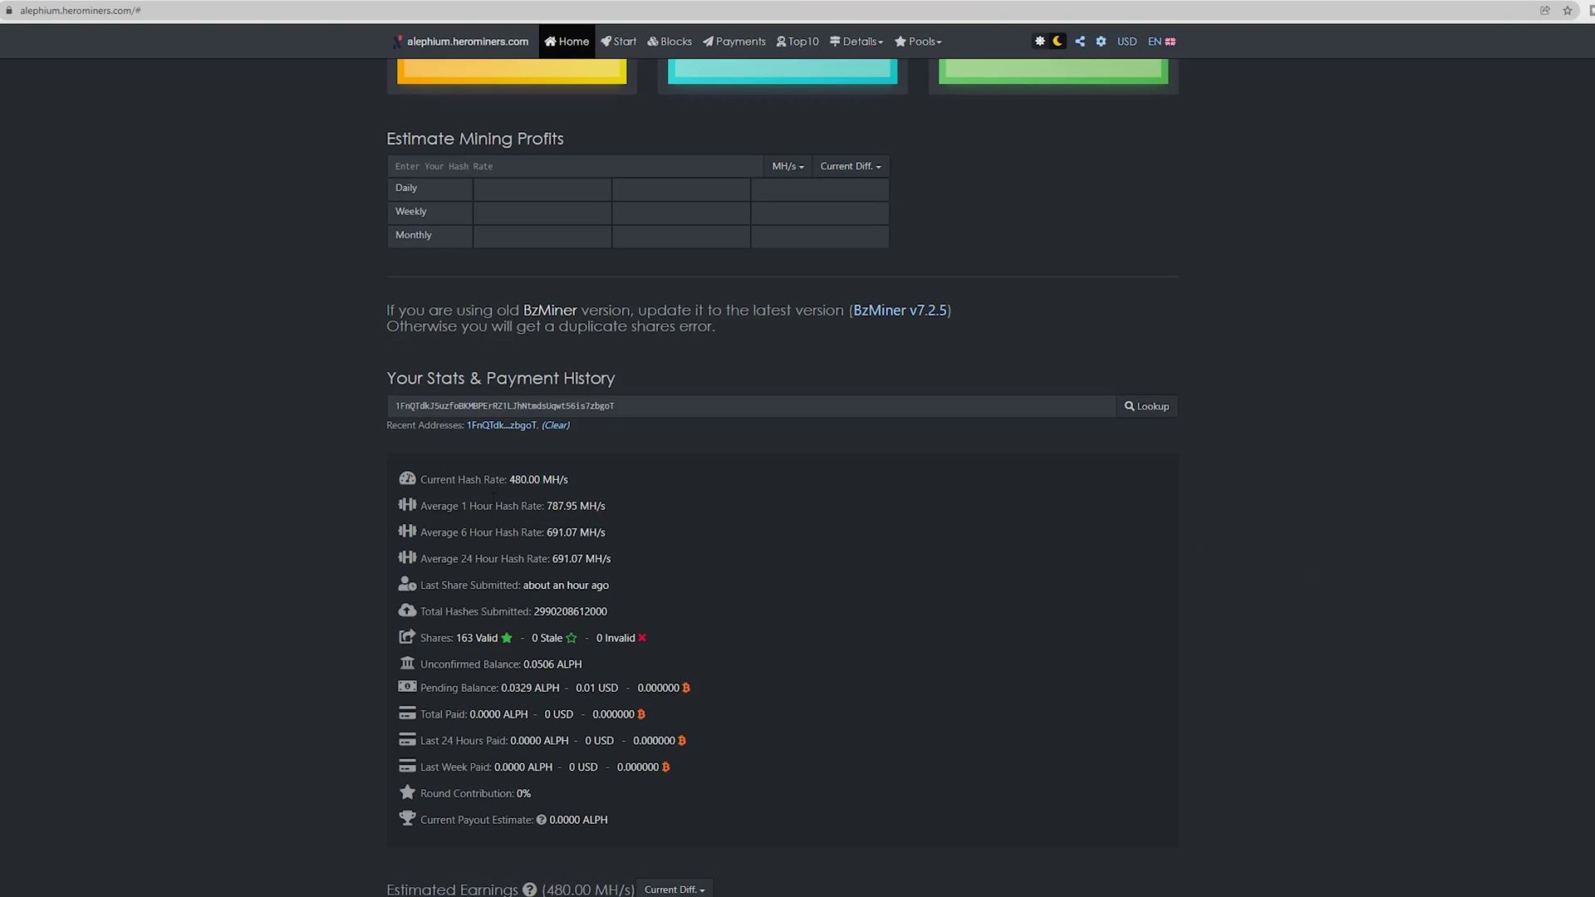
left_click_drag(420, 479, 586, 486)
left_click(619, 489)
left_click_drag(421, 479, 602, 493)
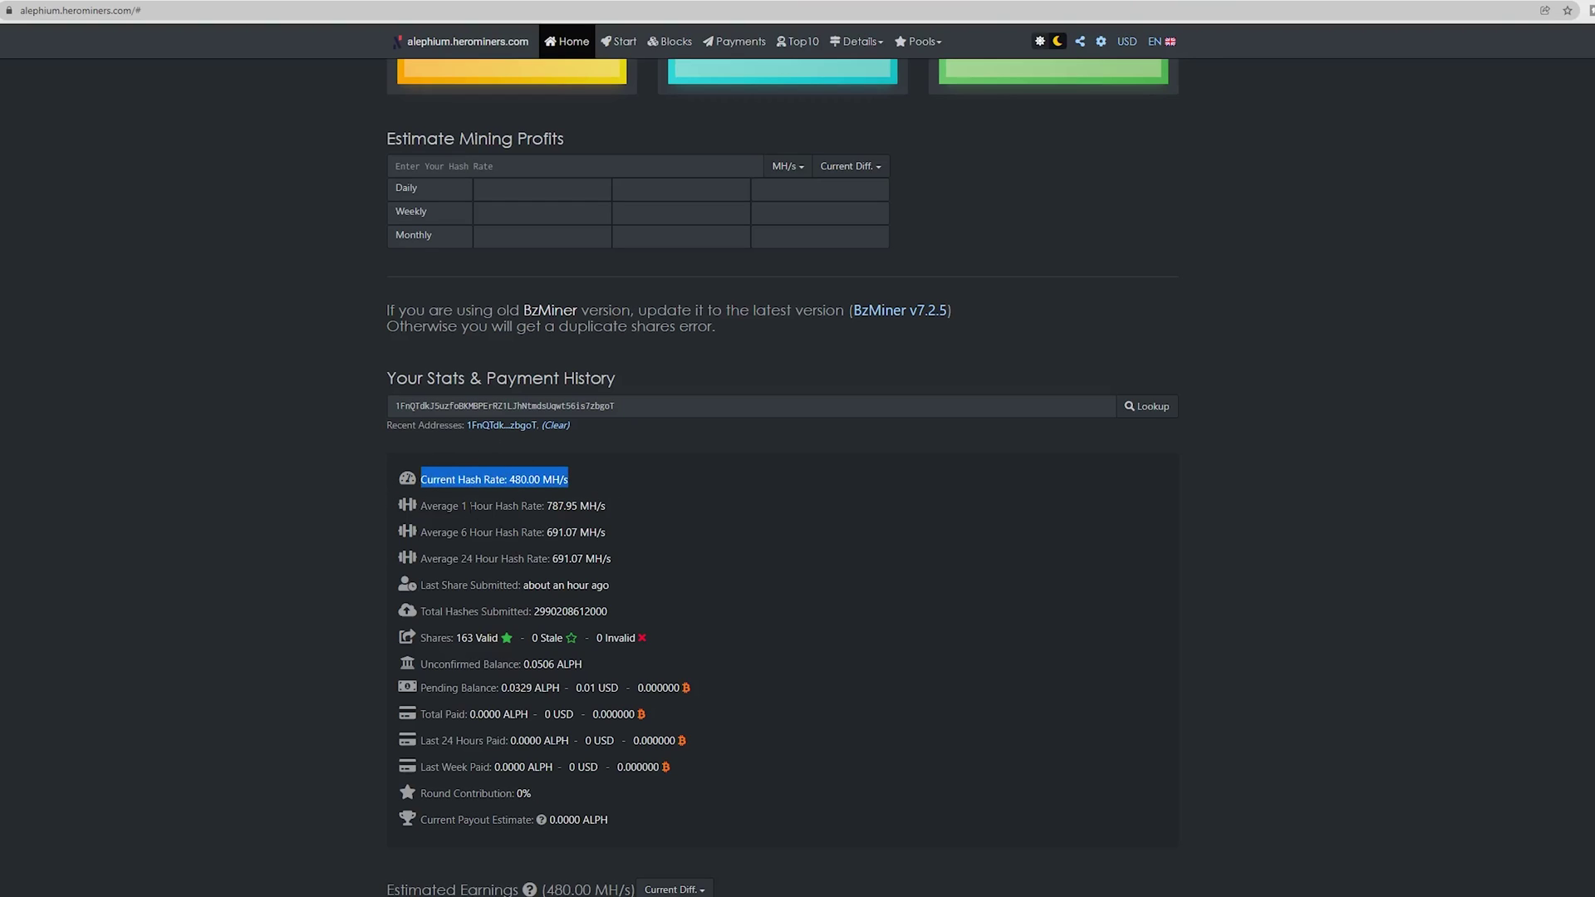
left_click_drag(477, 505, 572, 507)
left_click_drag(458, 533, 571, 560)
left_click(615, 576)
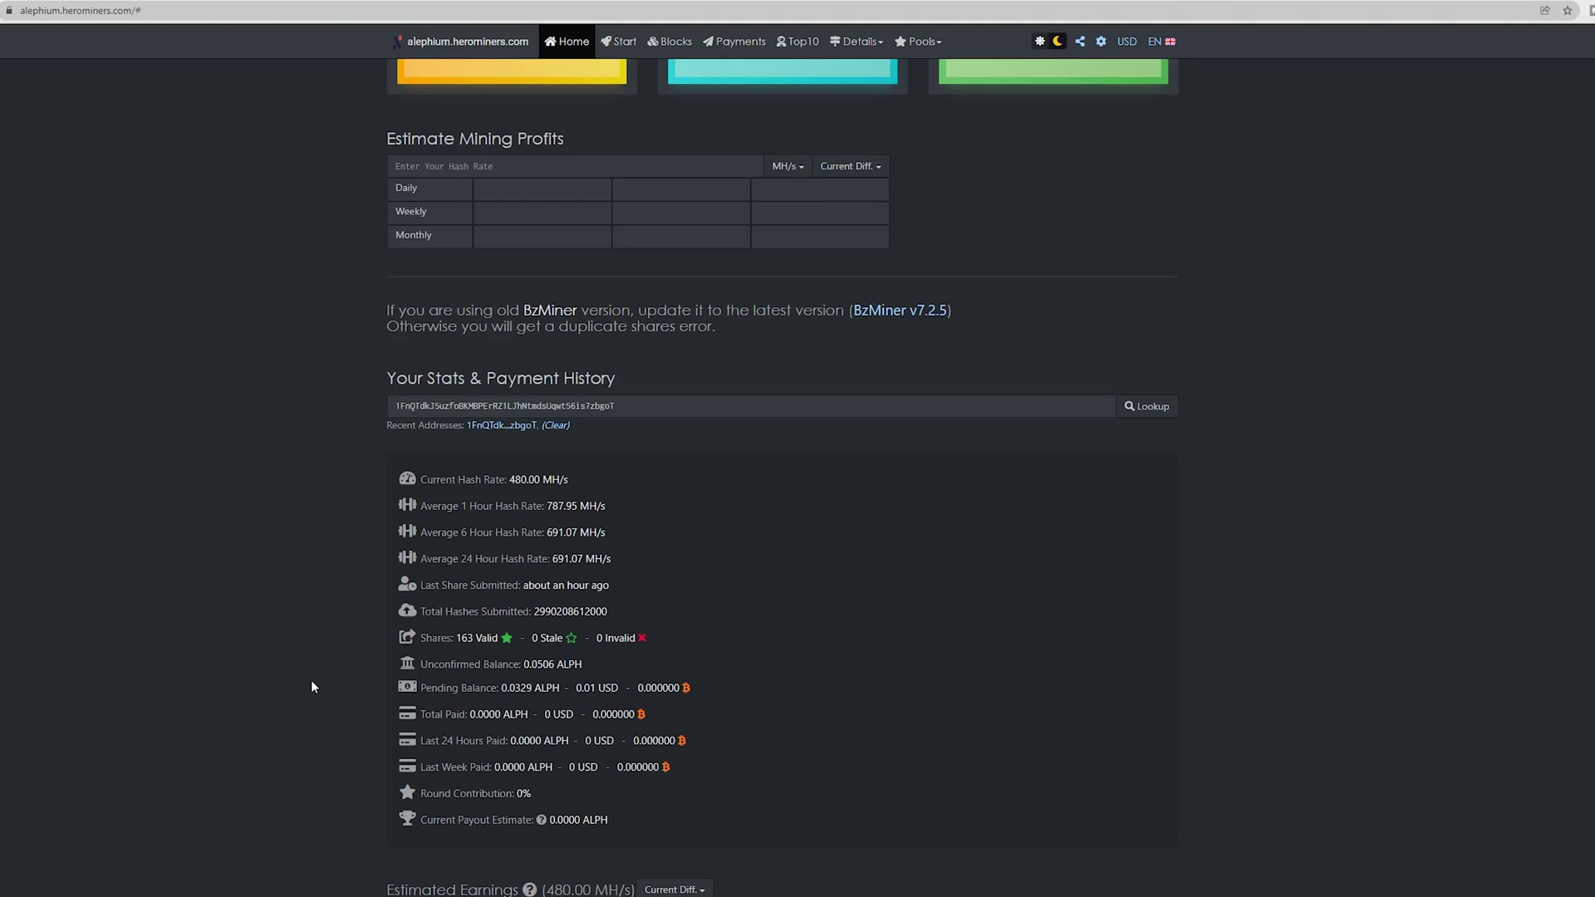
- Read the HeroMiners announcement about the pool fee promotion, its end date and the block unlock time
scroll(311, 680, "down", 1)
scroll(311, 680, "up", 10)
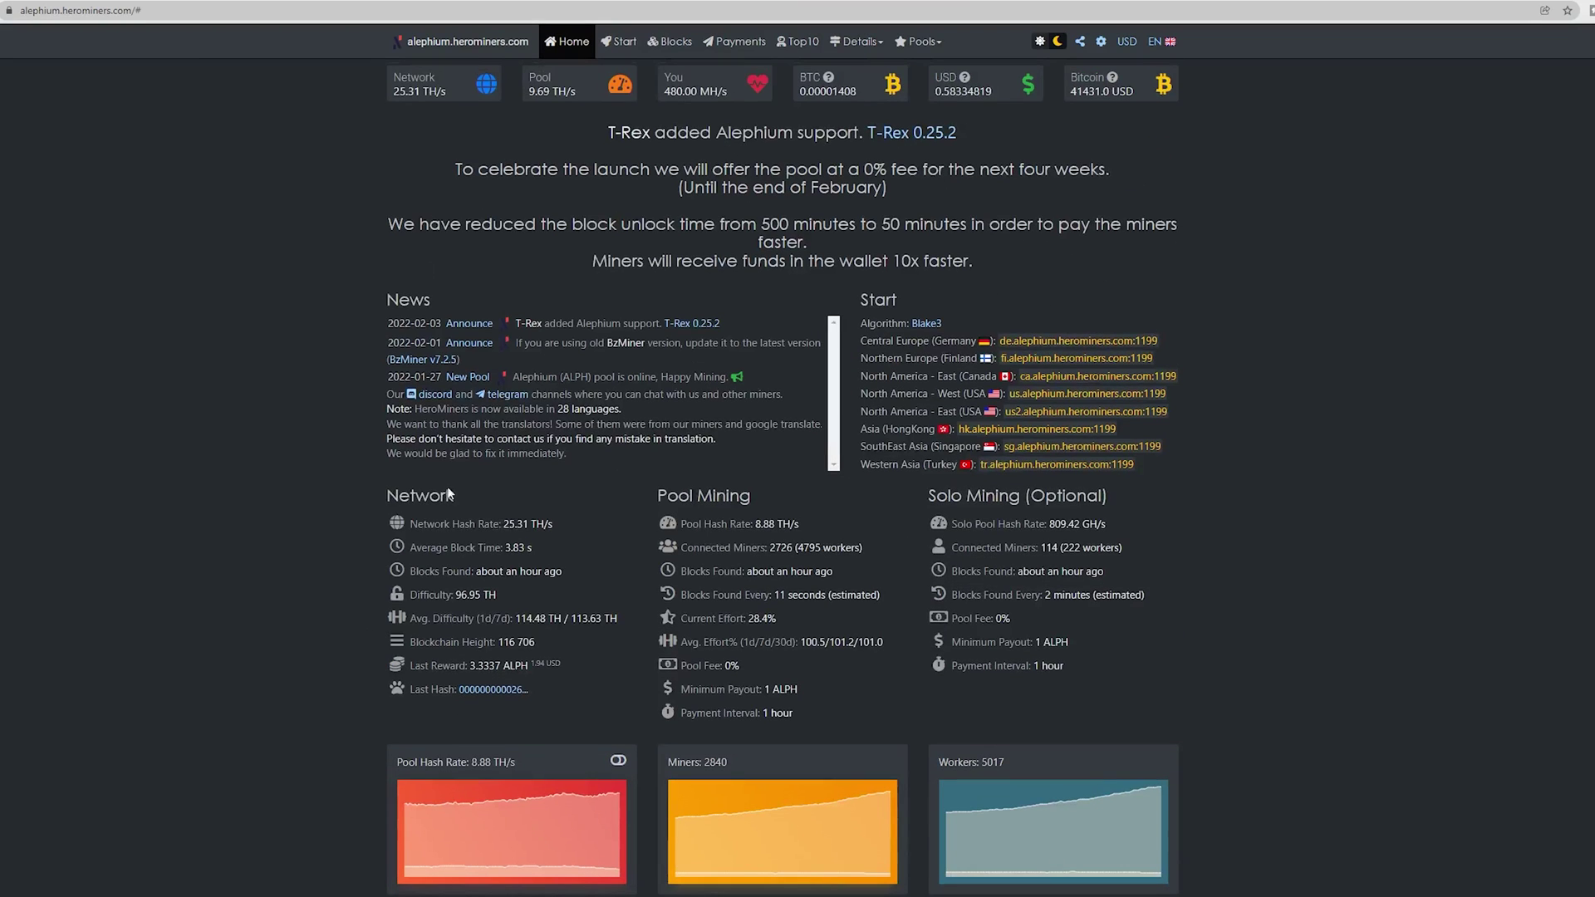
left_click_drag(462, 175, 683, 174)
left_click_drag(860, 174, 907, 173)
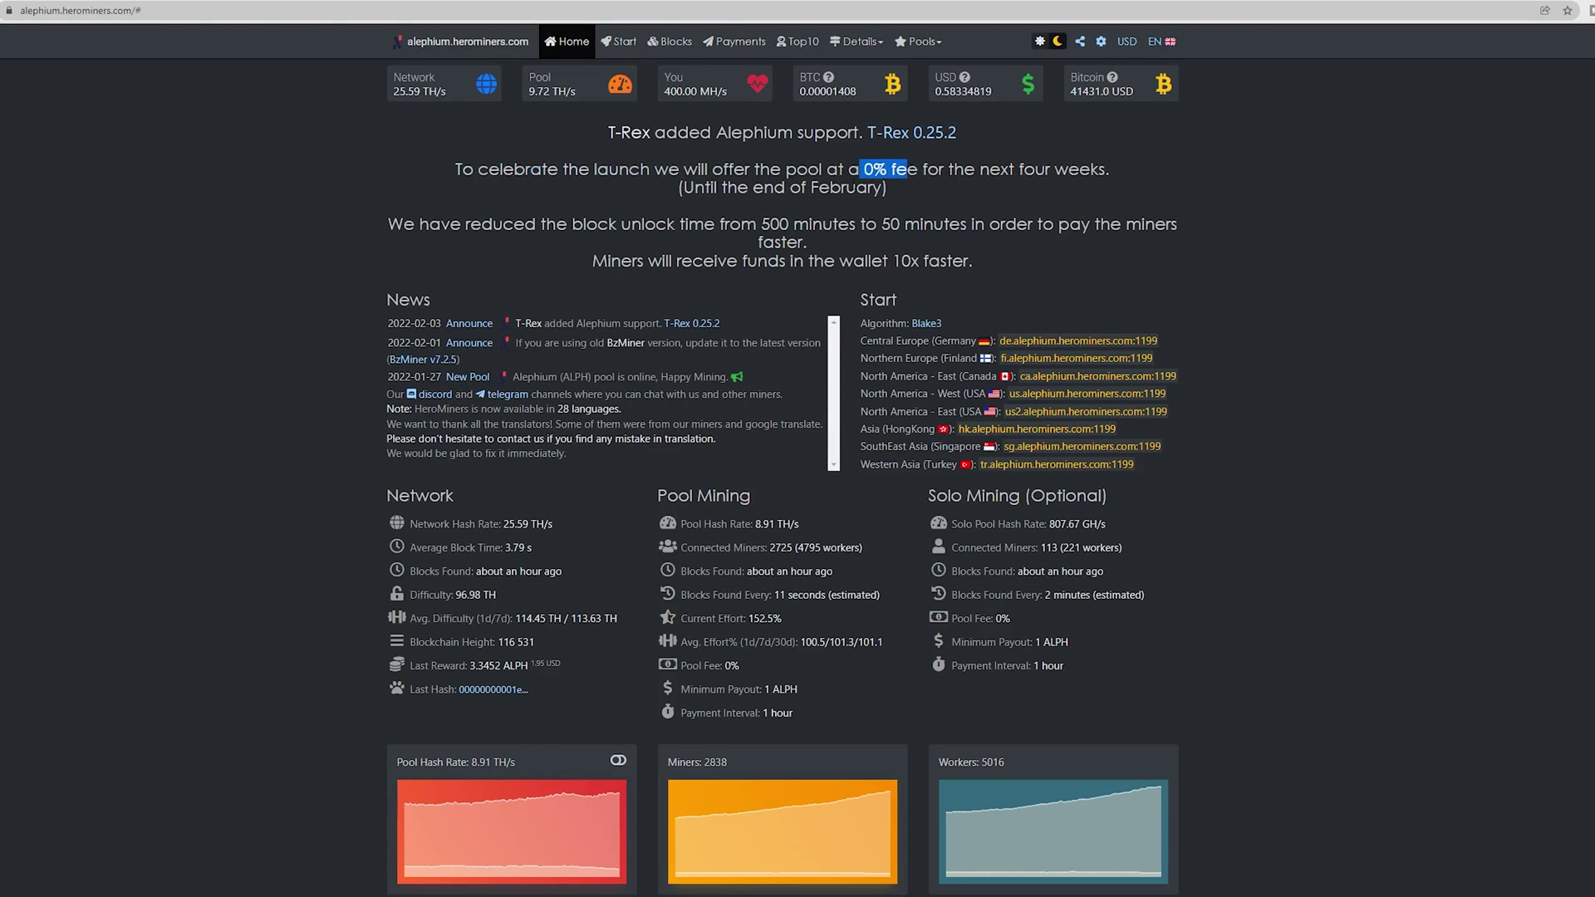
left_click_drag(678, 187, 867, 187)
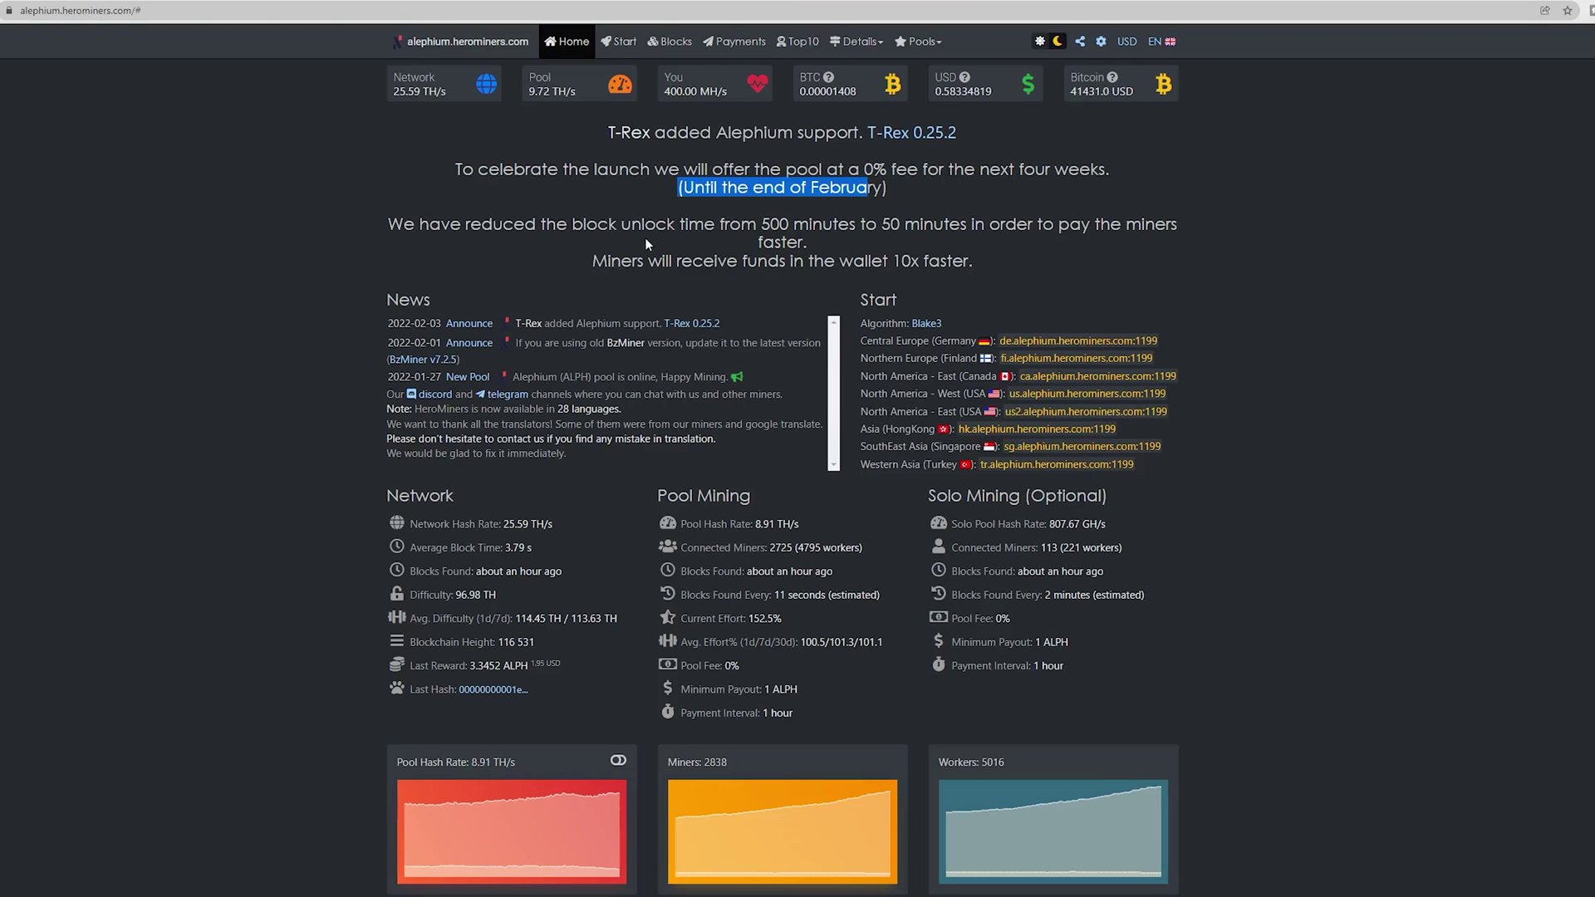
left_click_drag(760, 224, 933, 224)
left_click_drag(1032, 224, 1146, 225)
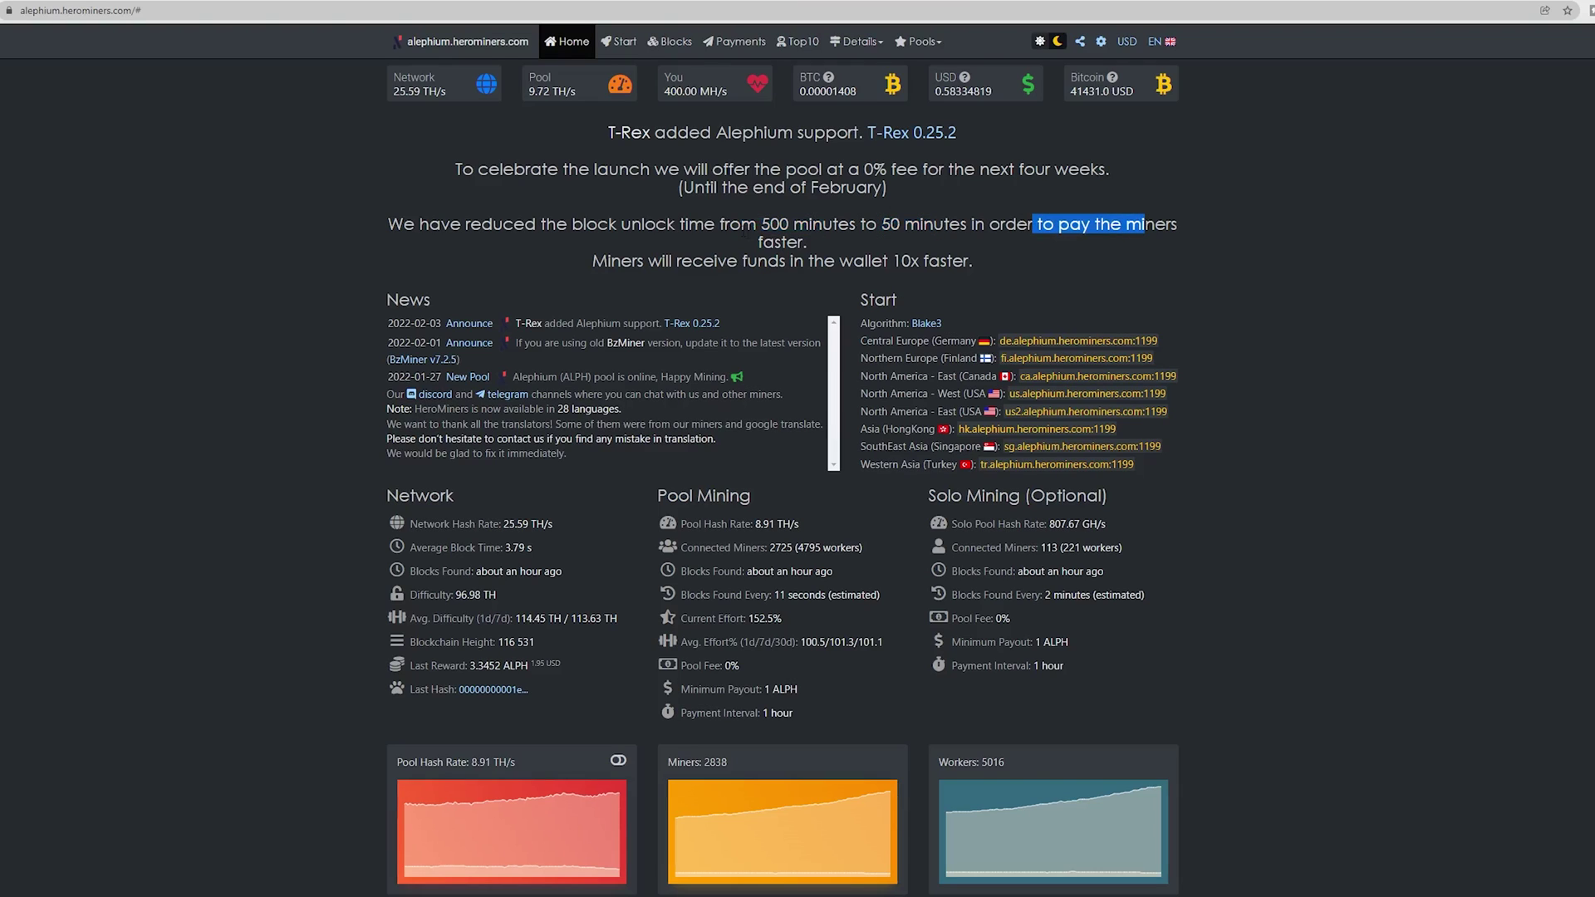
left_click_drag(608, 260, 872, 261)
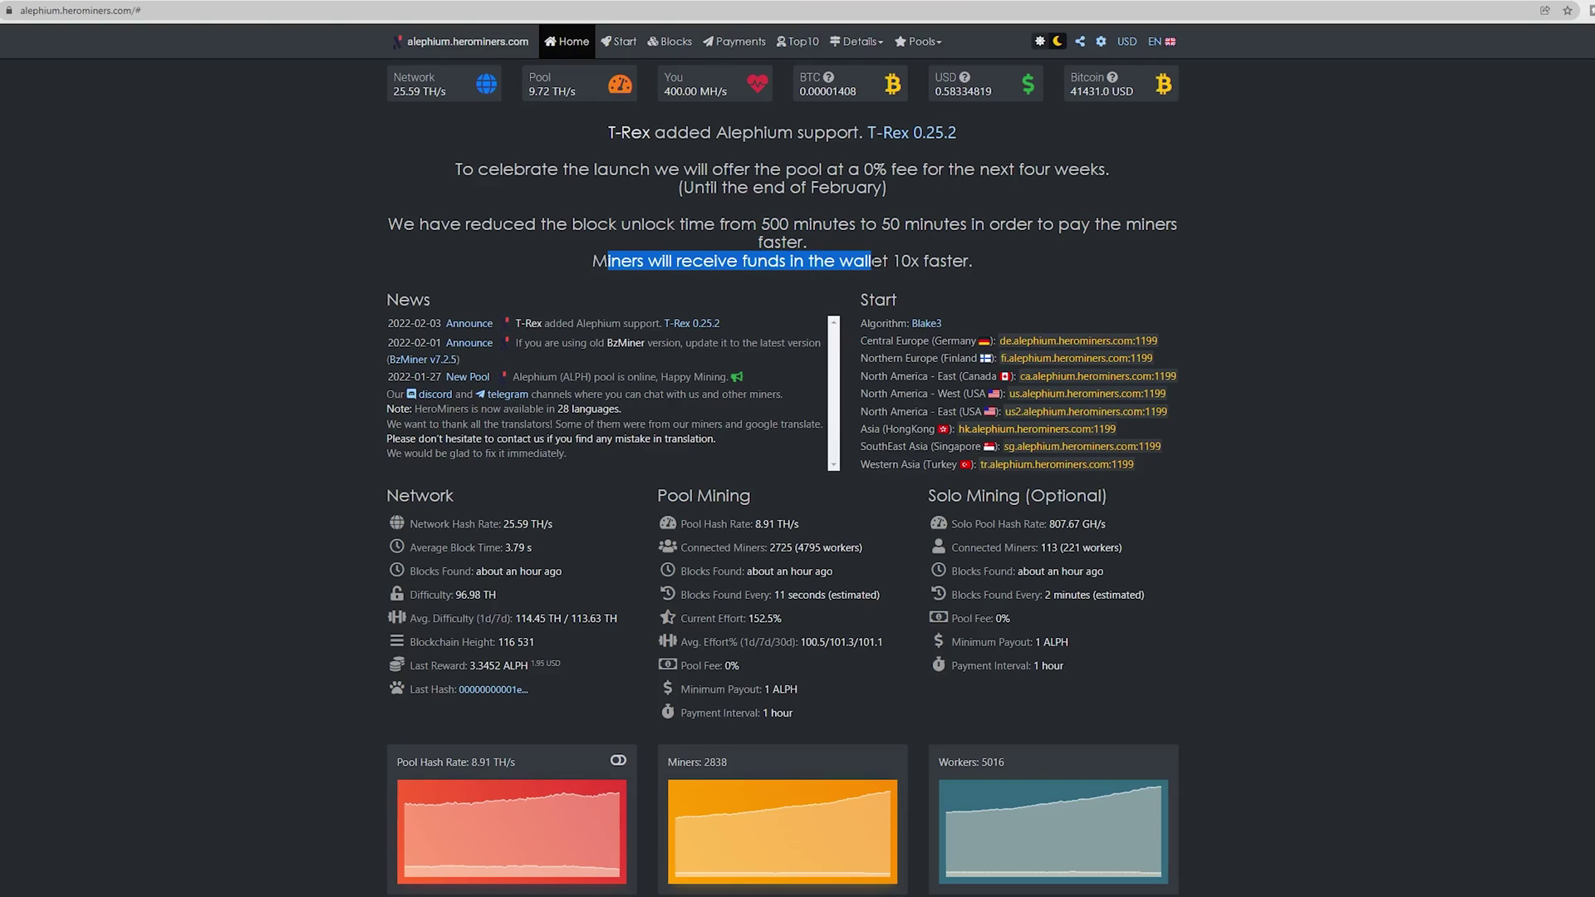
left_click(1264, 323)
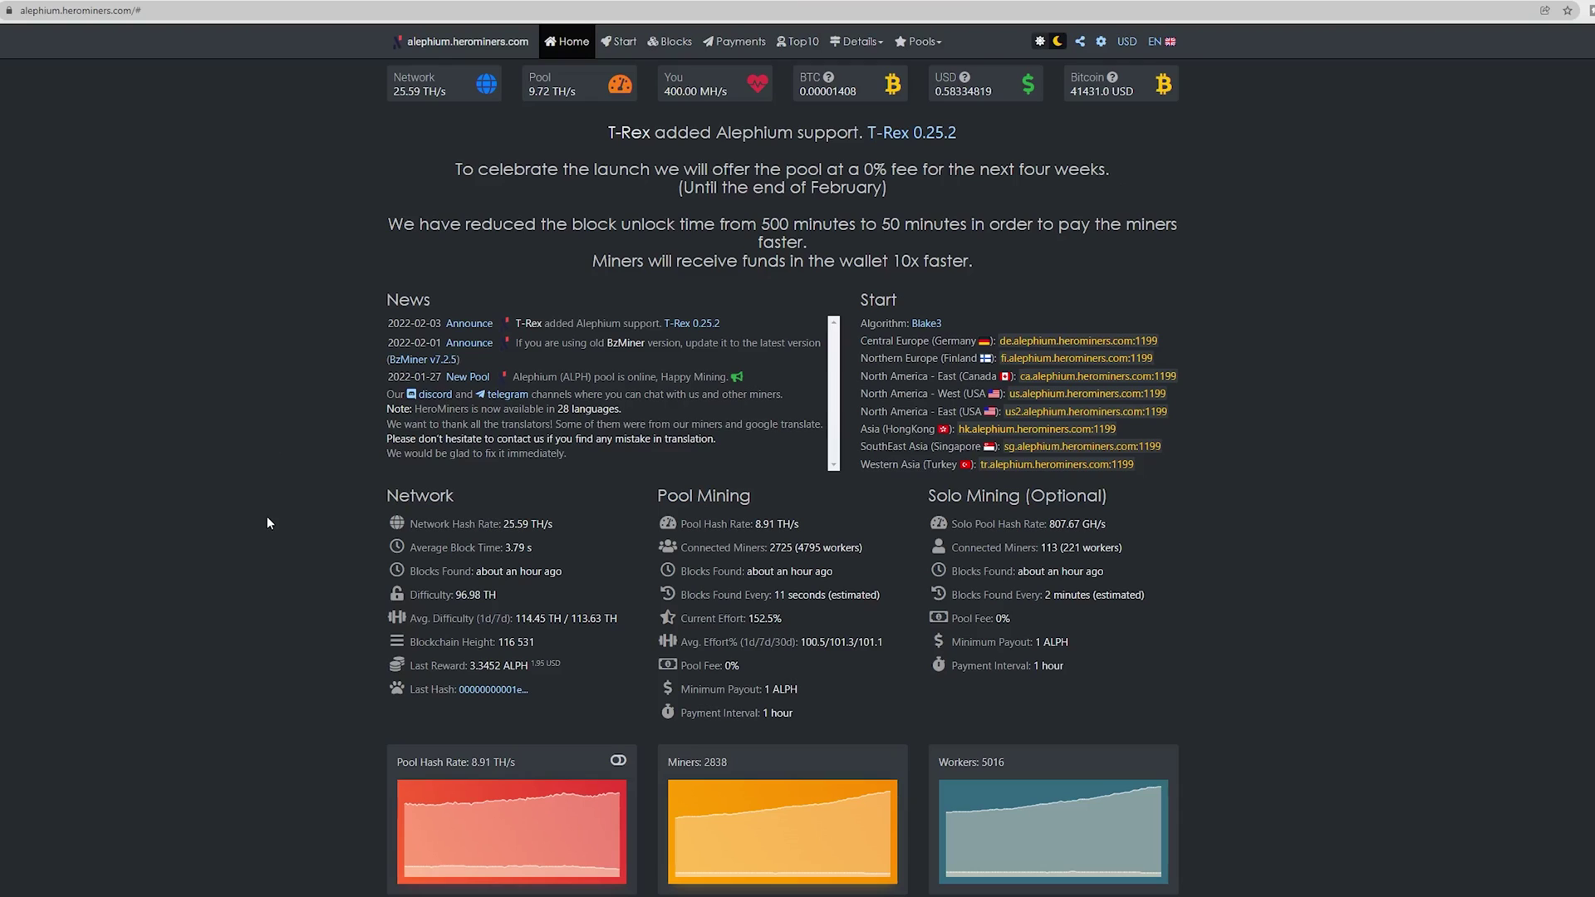
- Compare the Pool Mining and Solo Mining statistics, including block frequency, connected miners and payment interval
left_click_drag(927, 496, 1032, 496)
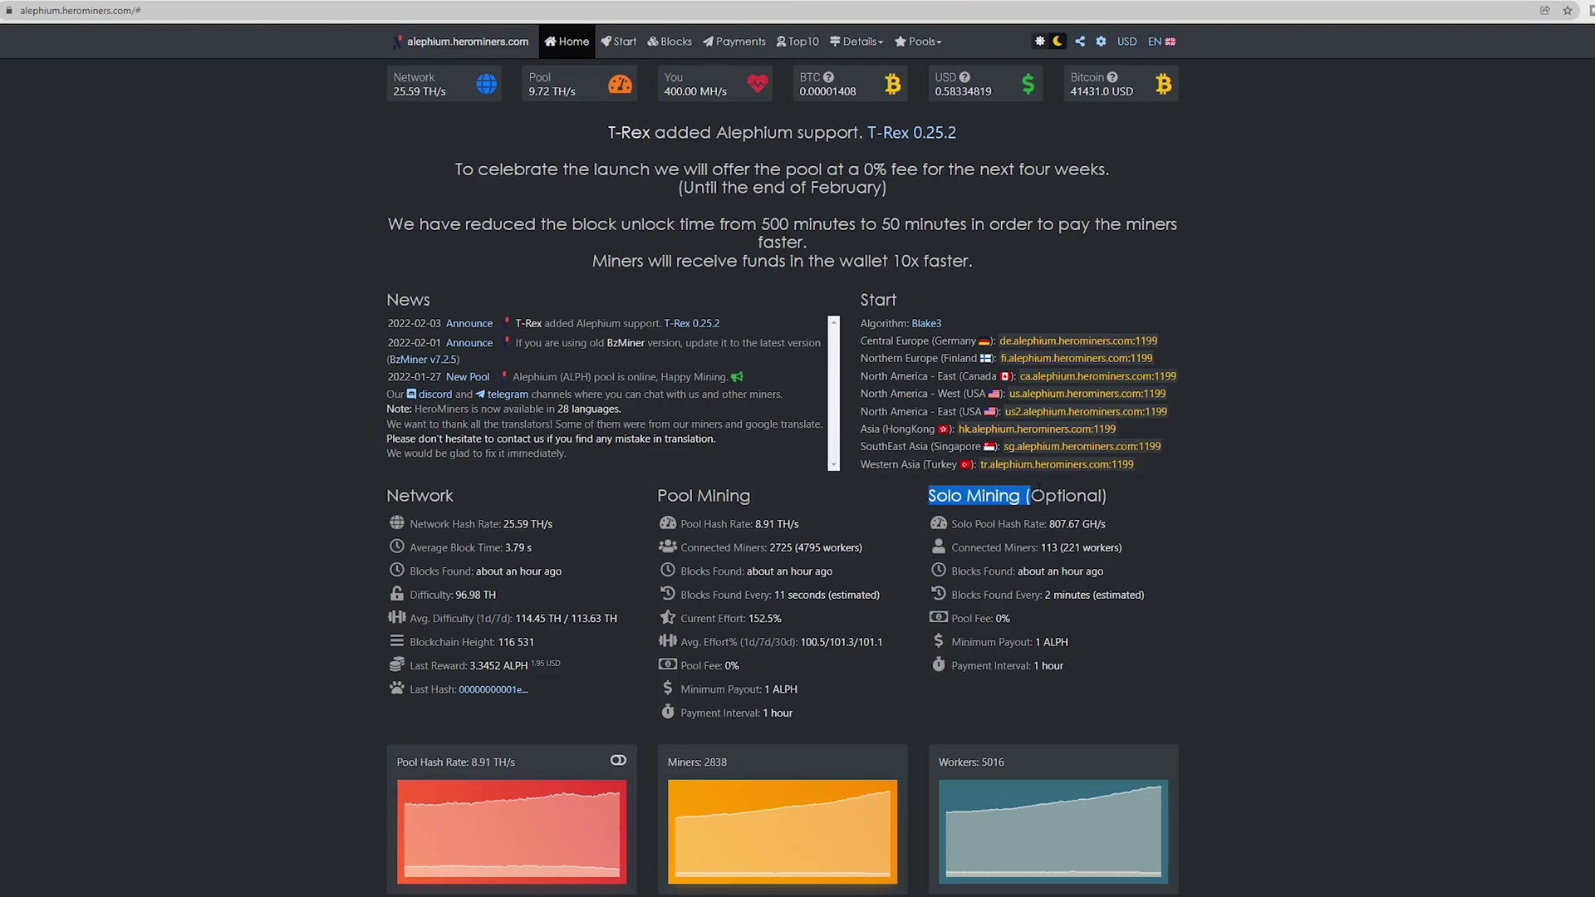
mouse_move(760, 496)
left_mouse_down()
mouse_move(663, 496)
mouse_move(760, 495)
left_mouse_up()
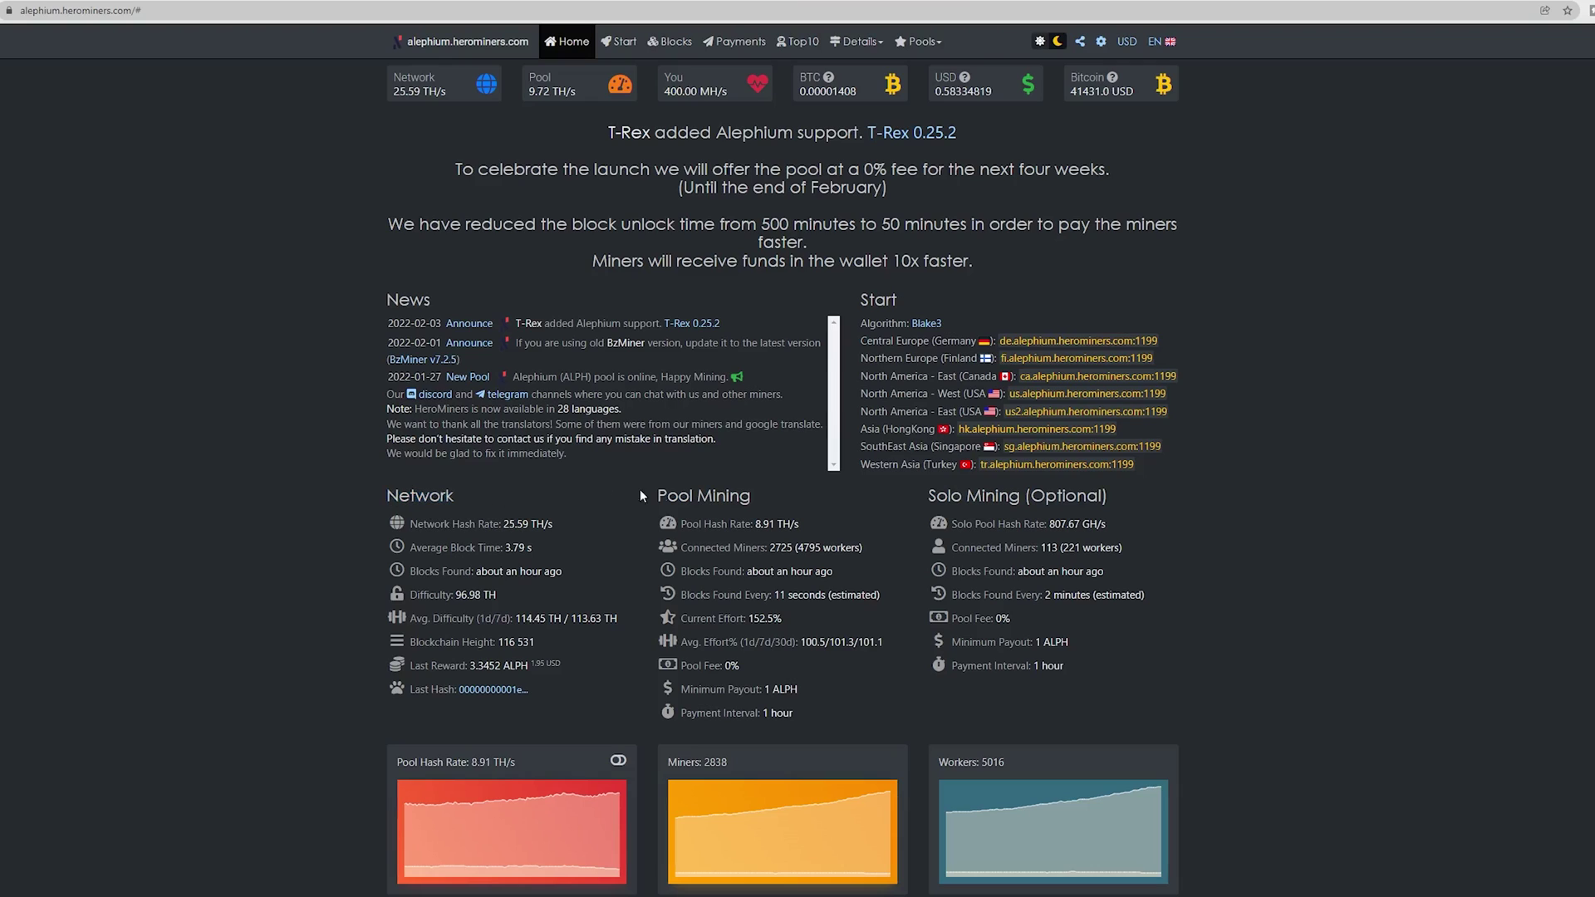
left_click_drag(667, 496, 765, 495)
left_click(656, 527)
left_click_drag(668, 599, 798, 594)
left_click_drag(947, 496, 1008, 496)
left_click_drag(960, 595, 1079, 594)
left_click(1205, 614)
left_click_drag(1061, 552, 1084, 548)
left_click(1154, 544)
left_click_drag(762, 712, 819, 709)
left_click(696, 701)
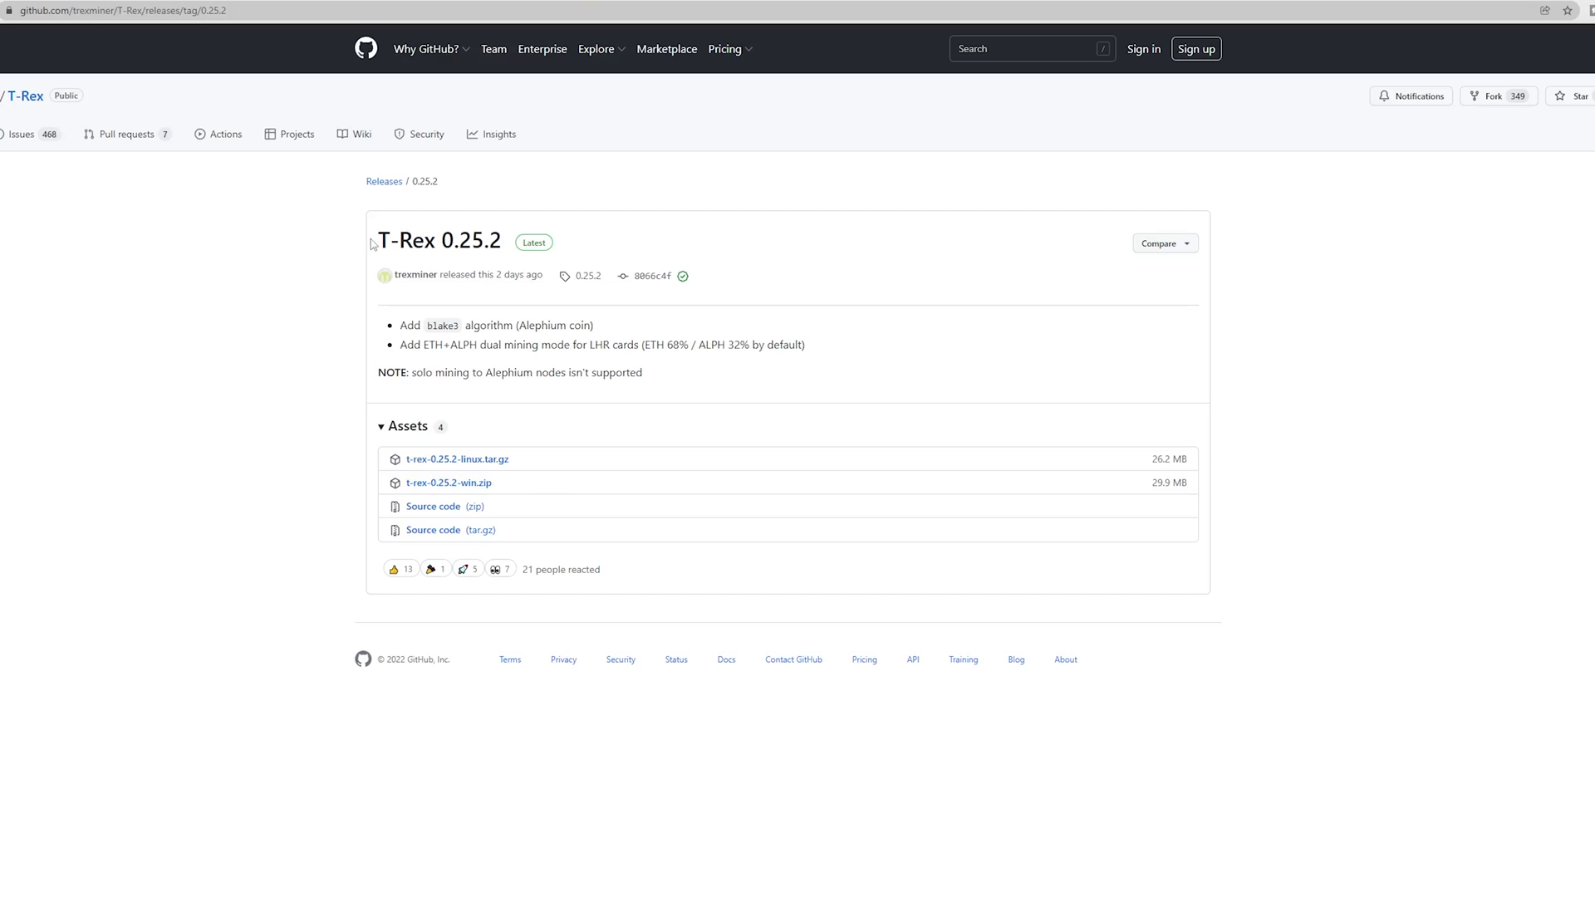
- Examine the T-Rex 0.25.2 release notes on GitHub, especially the ETH+ALPH dual mining mode for LHR cards
left_click_drag(394, 240, 615, 251)
left_click(651, 251)
left_click_drag(635, 346, 581, 345)
left_click(506, 345)
left_click_drag(450, 345, 775, 344)
left_click(633, 345)
left_click(657, 347)
left_click(723, 363)
left_click(879, 352)
left_click_drag(482, 344, 843, 347)
left_click(598, 394)
mouse_move(643, 342)
left_mouse_down()
mouse_move(694, 344)
mouse_move(665, 344)
left_mouse_up()
left_click(696, 359)
left_click(631, 365)
key("super+e")
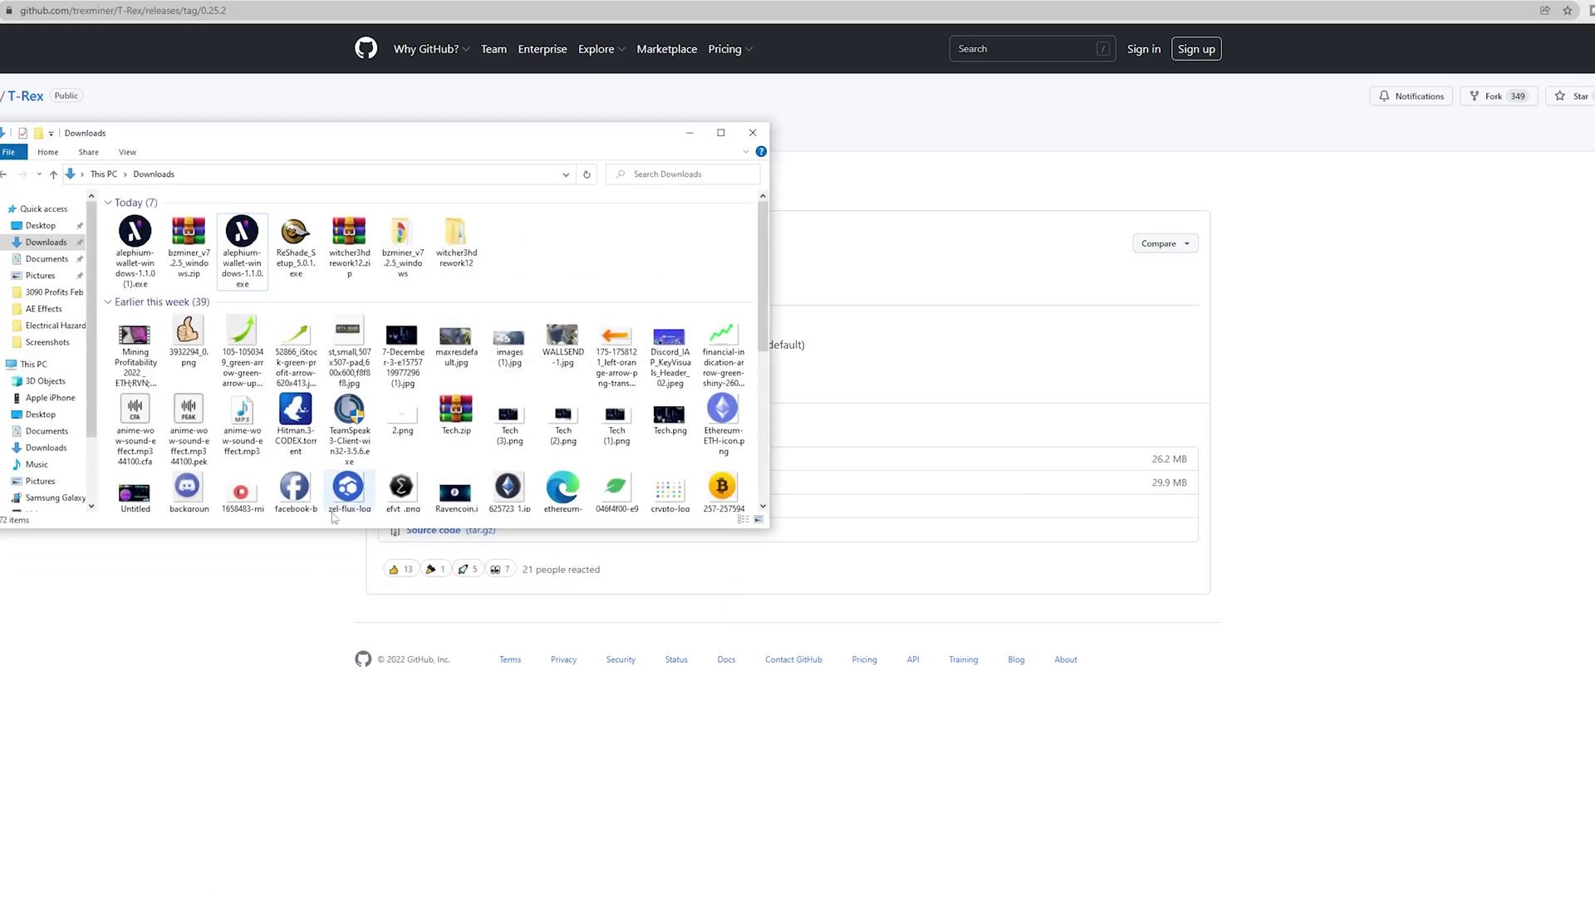
left_click(688, 133)
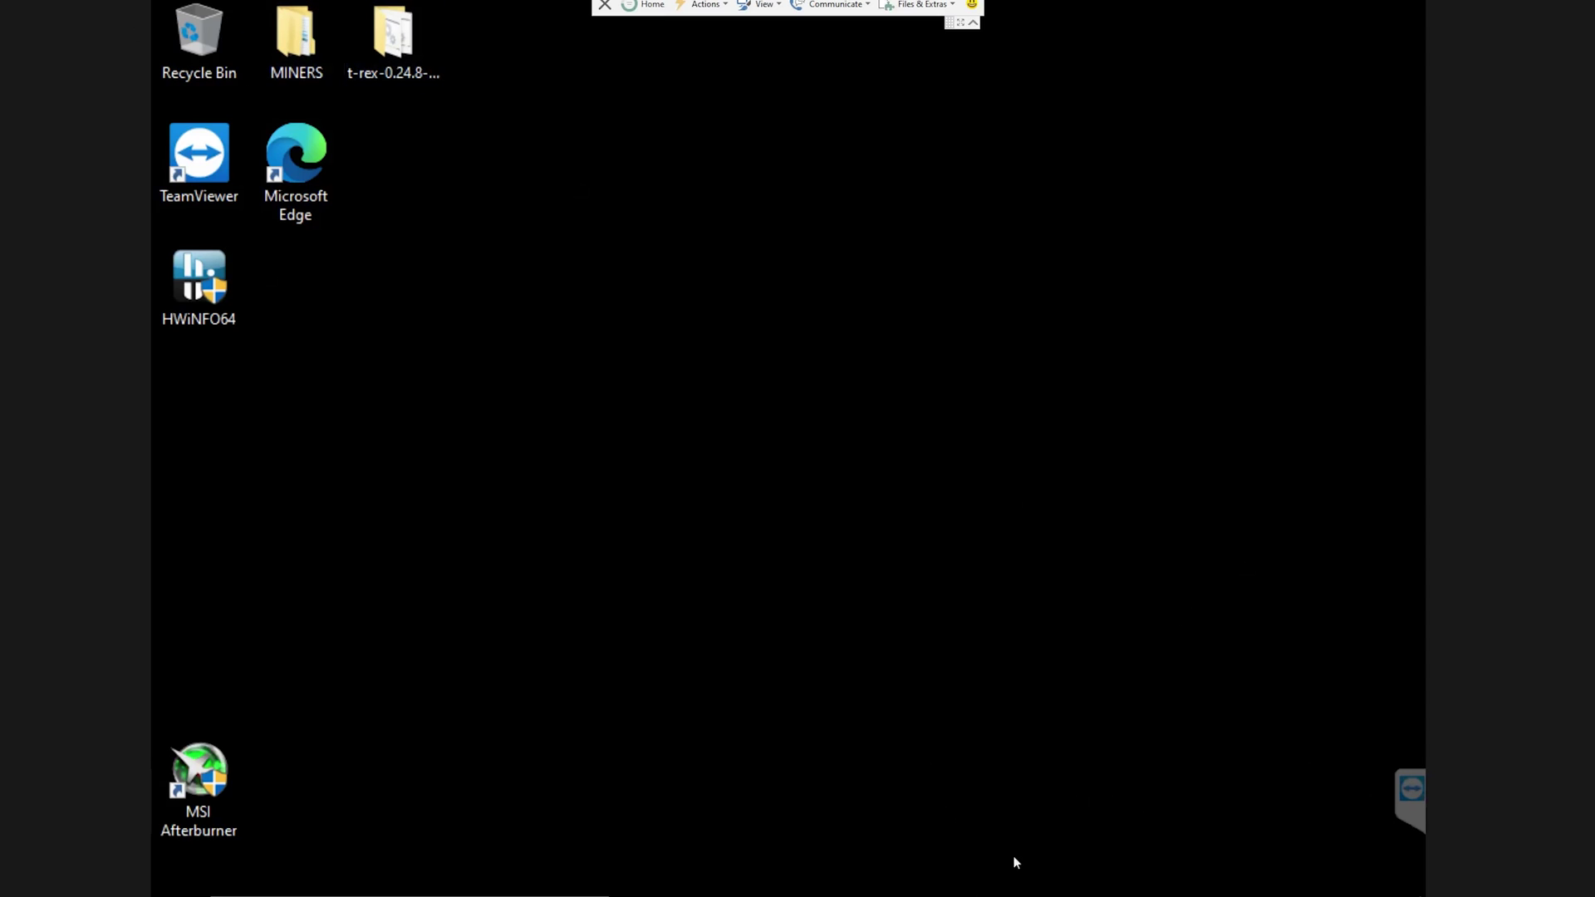
mouse_move(818, 893)
left_click(793, 779)
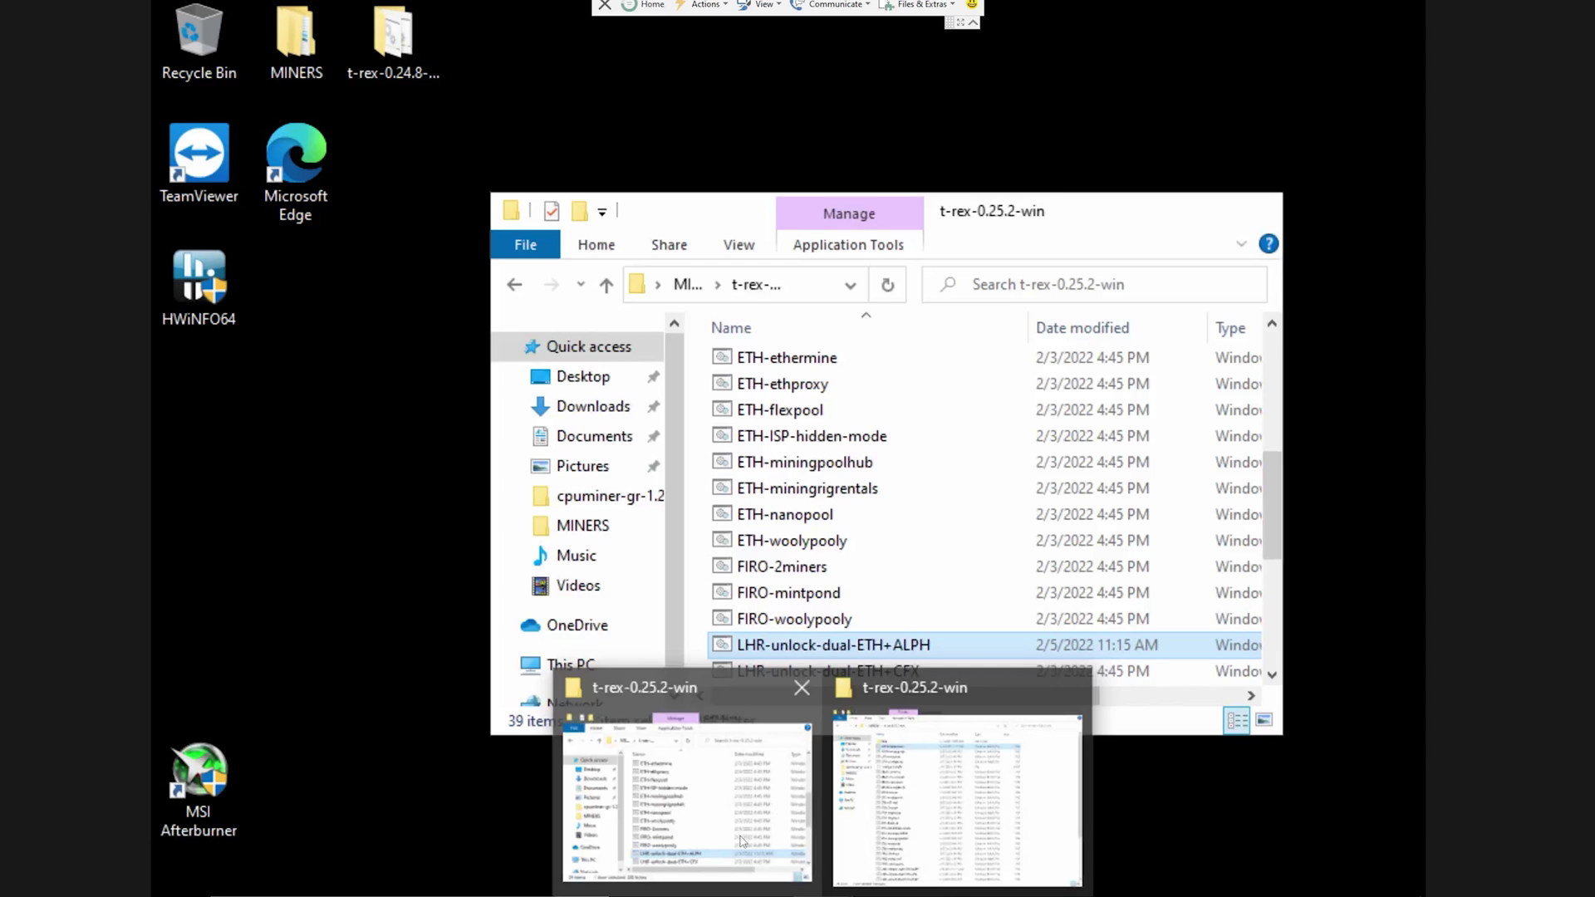
left_click(1254, 210)
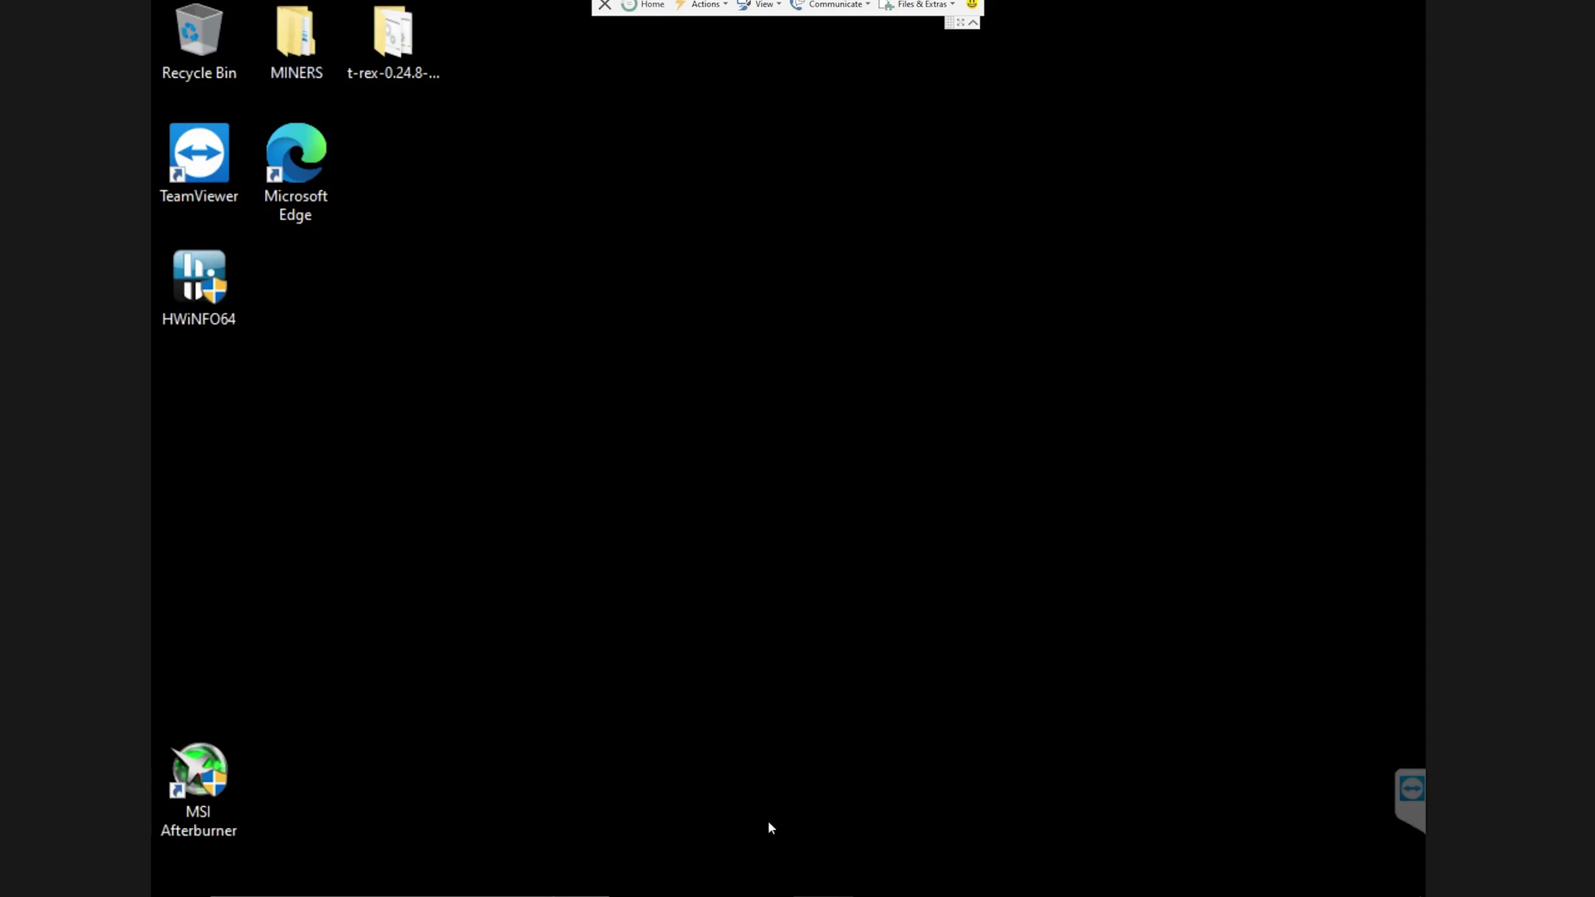
- Go up to the MINERS folder and bring up the extraction options of the t-rex-0.25.2-win ZIP archive
left_click(819, 889)
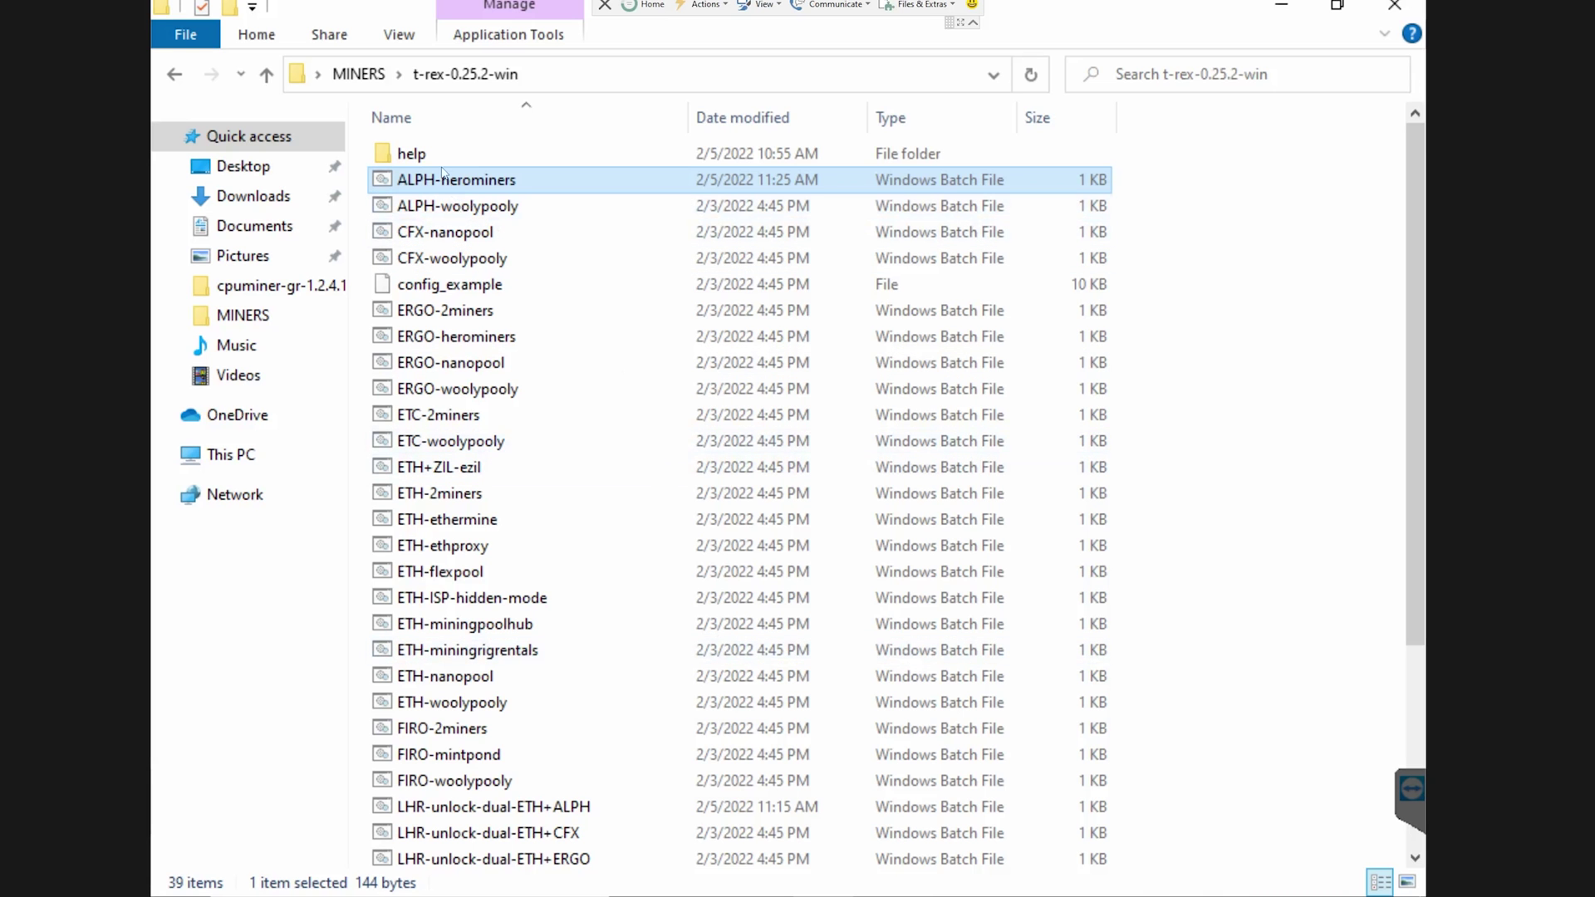
left_click(266, 74)
left_click(517, 260)
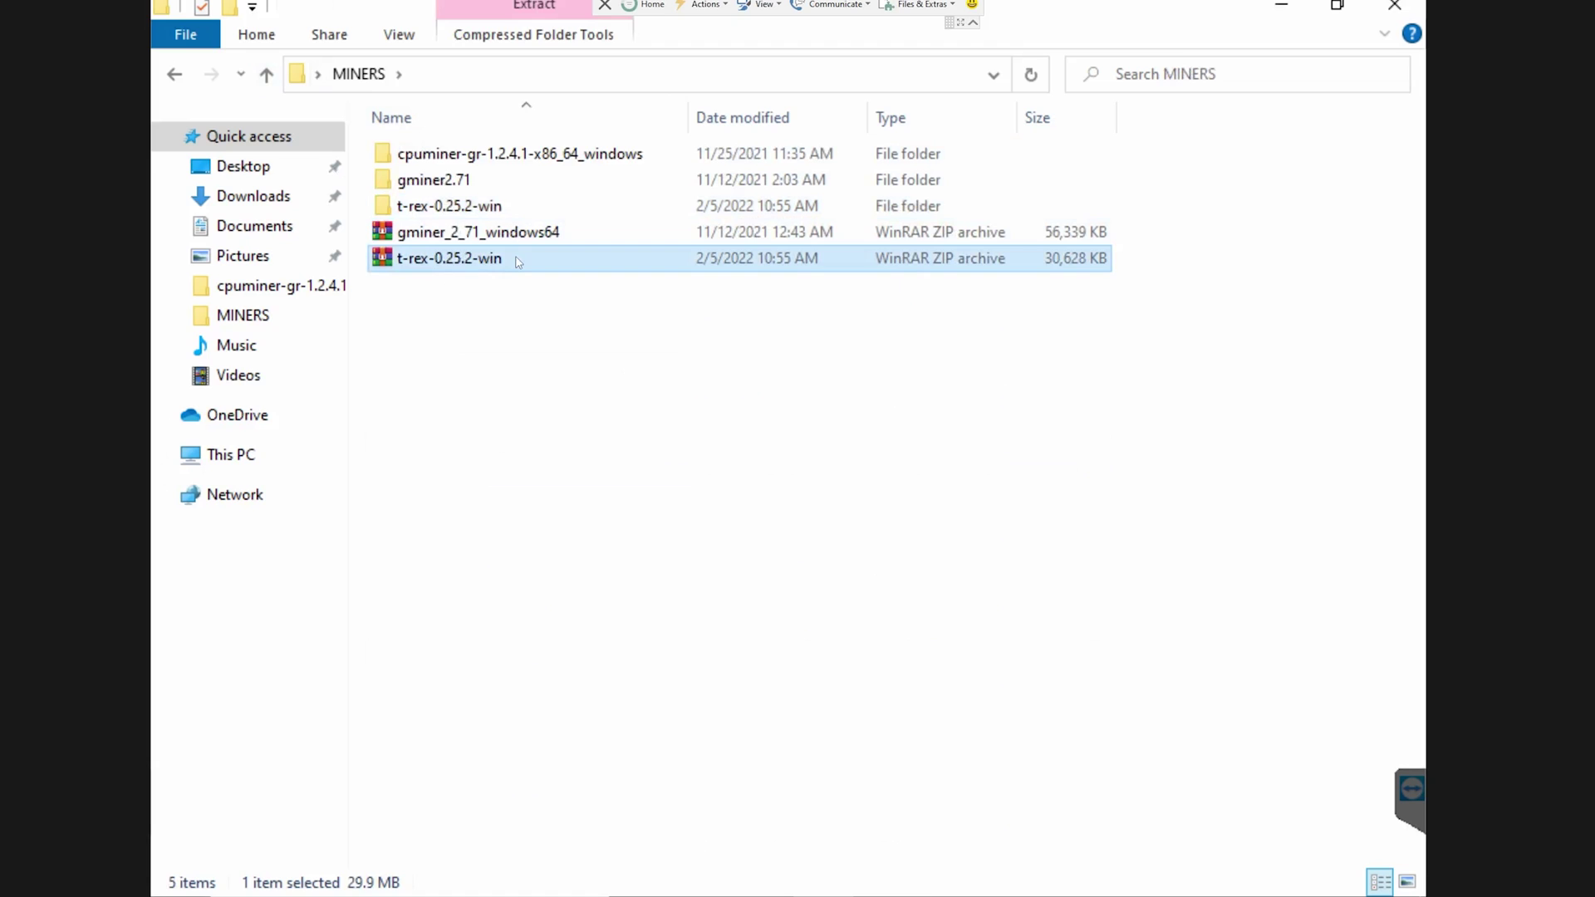
right_click(517, 259)
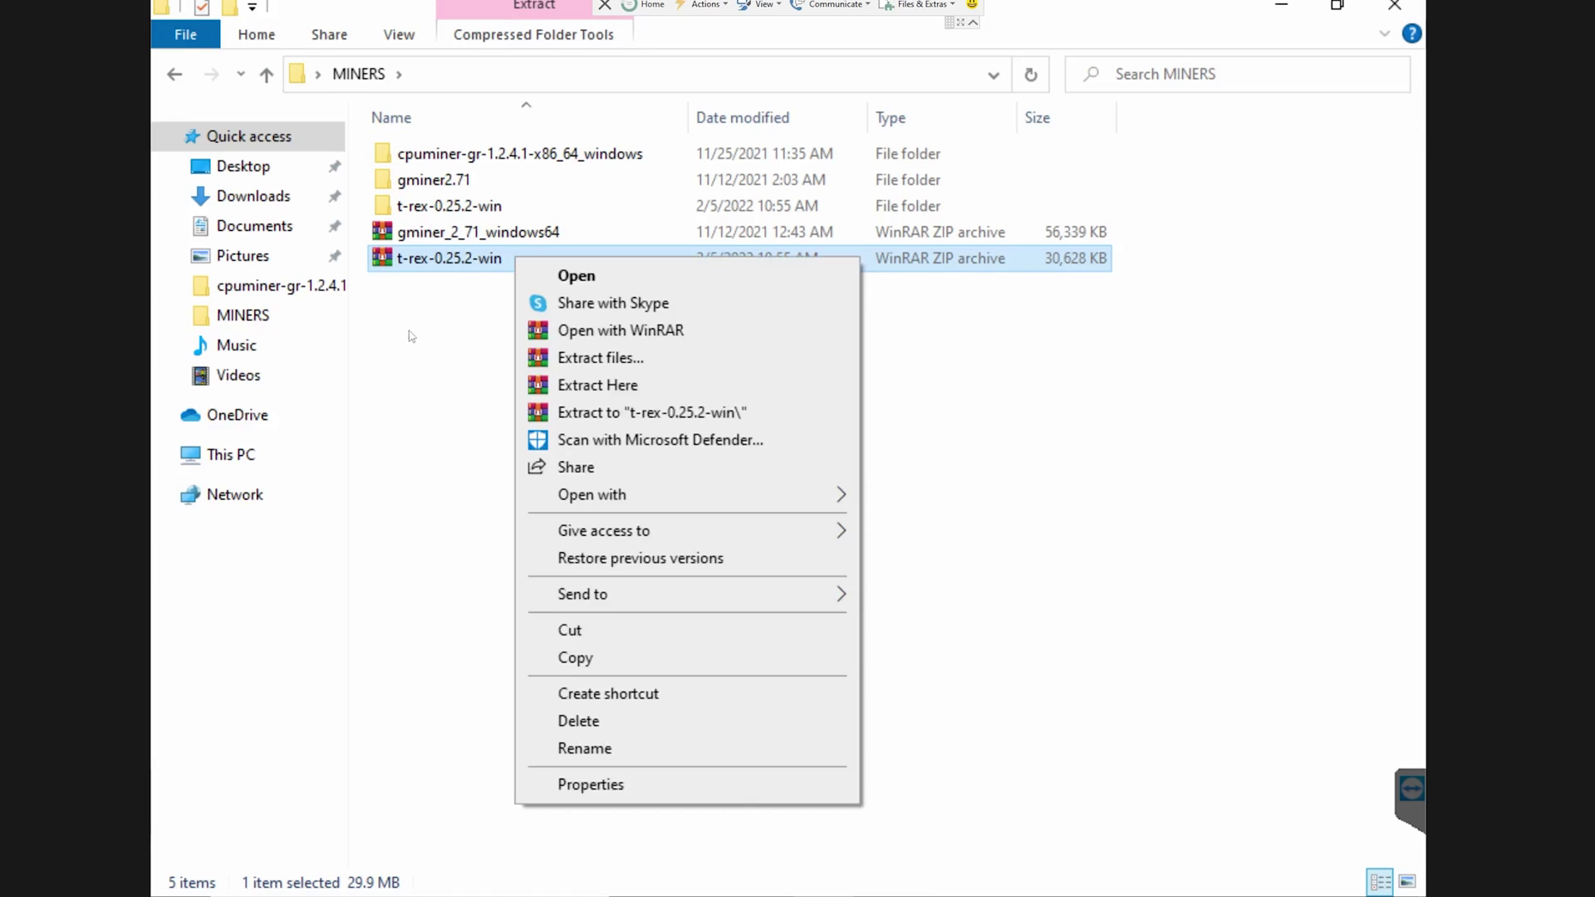
left_click(618, 385)
- Open the extracted t-rex-0.25.2-win folder and look through its mining batch files
double_click(449, 205)
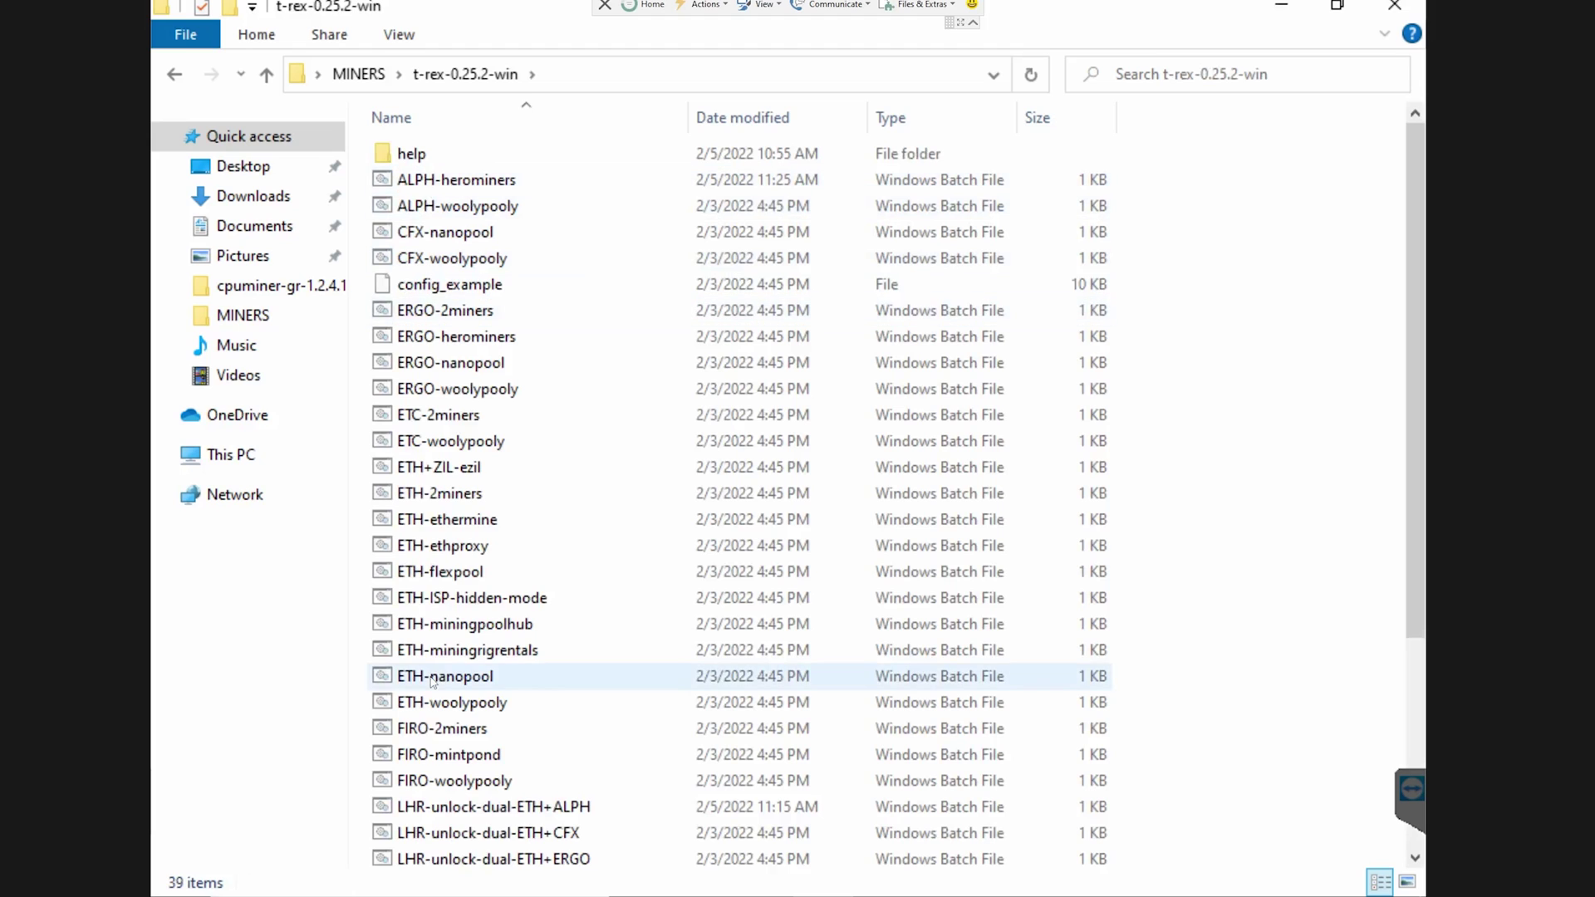
scroll(461, 573, "down", 4)
scroll(465, 562, "up", 4)
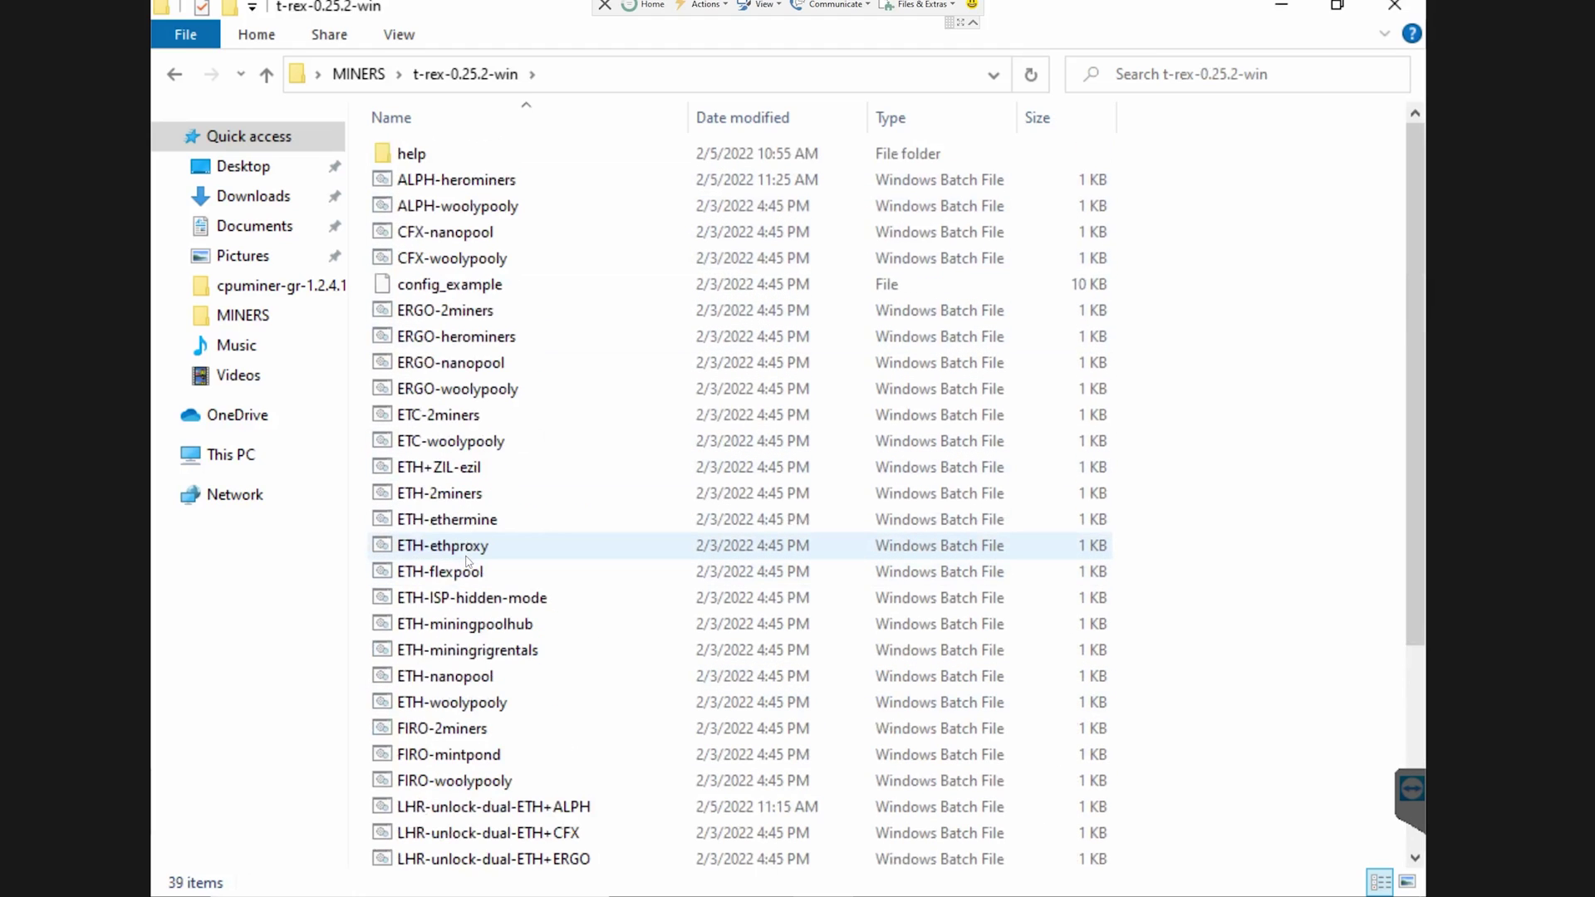
scroll(467, 562, "down", 4)
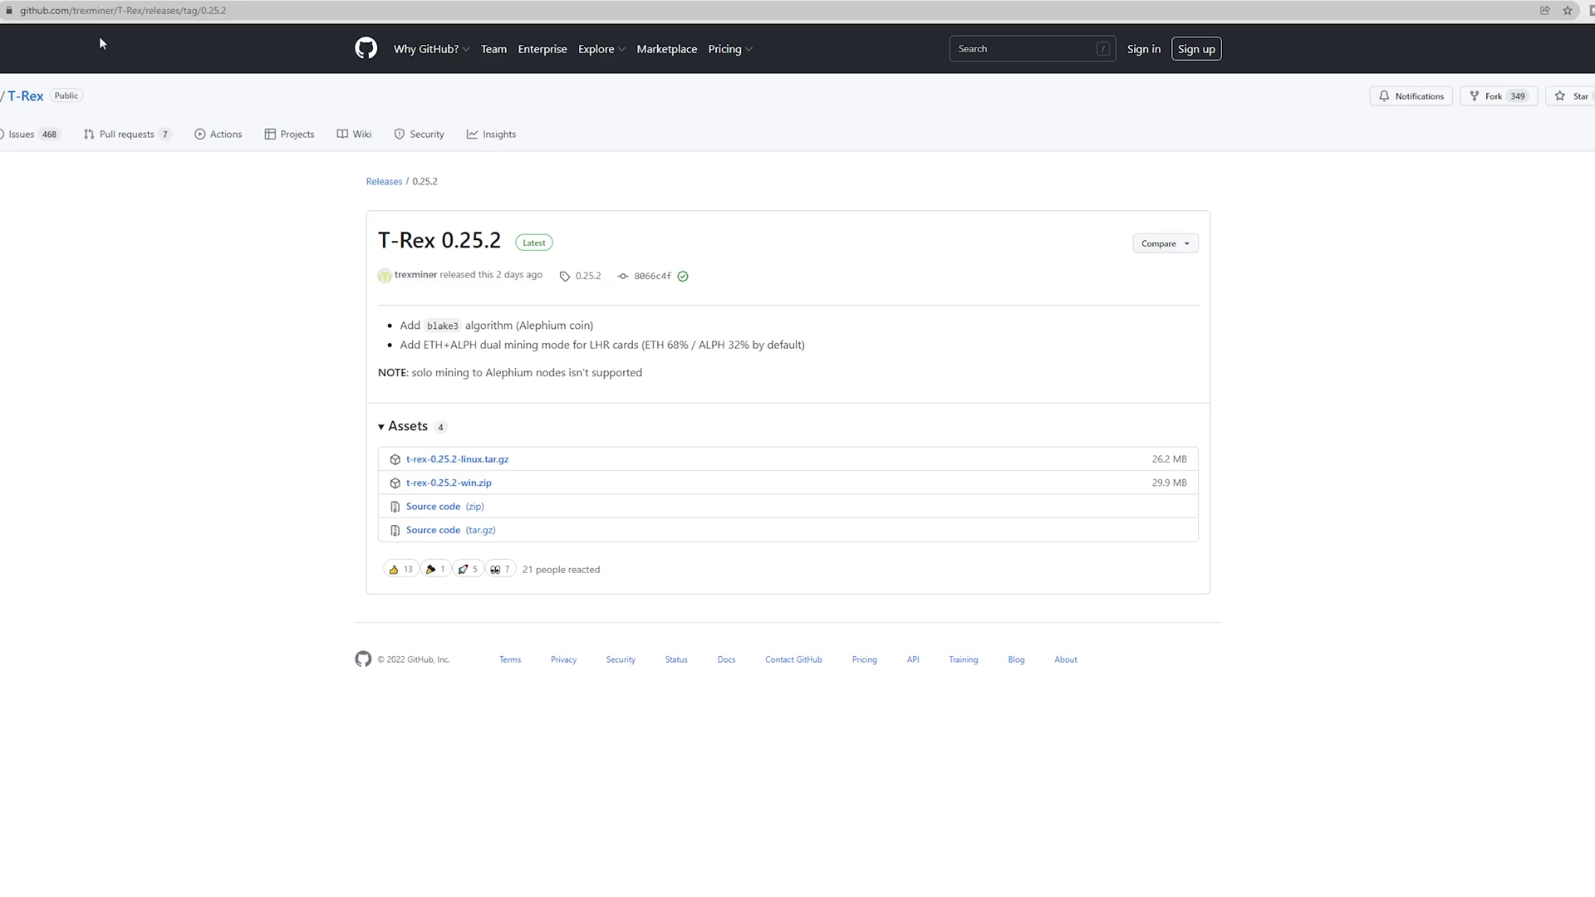
- Open the LHR-unlock-dual-ETH+ALPH batch file for editing in Notepad
key("super+e")
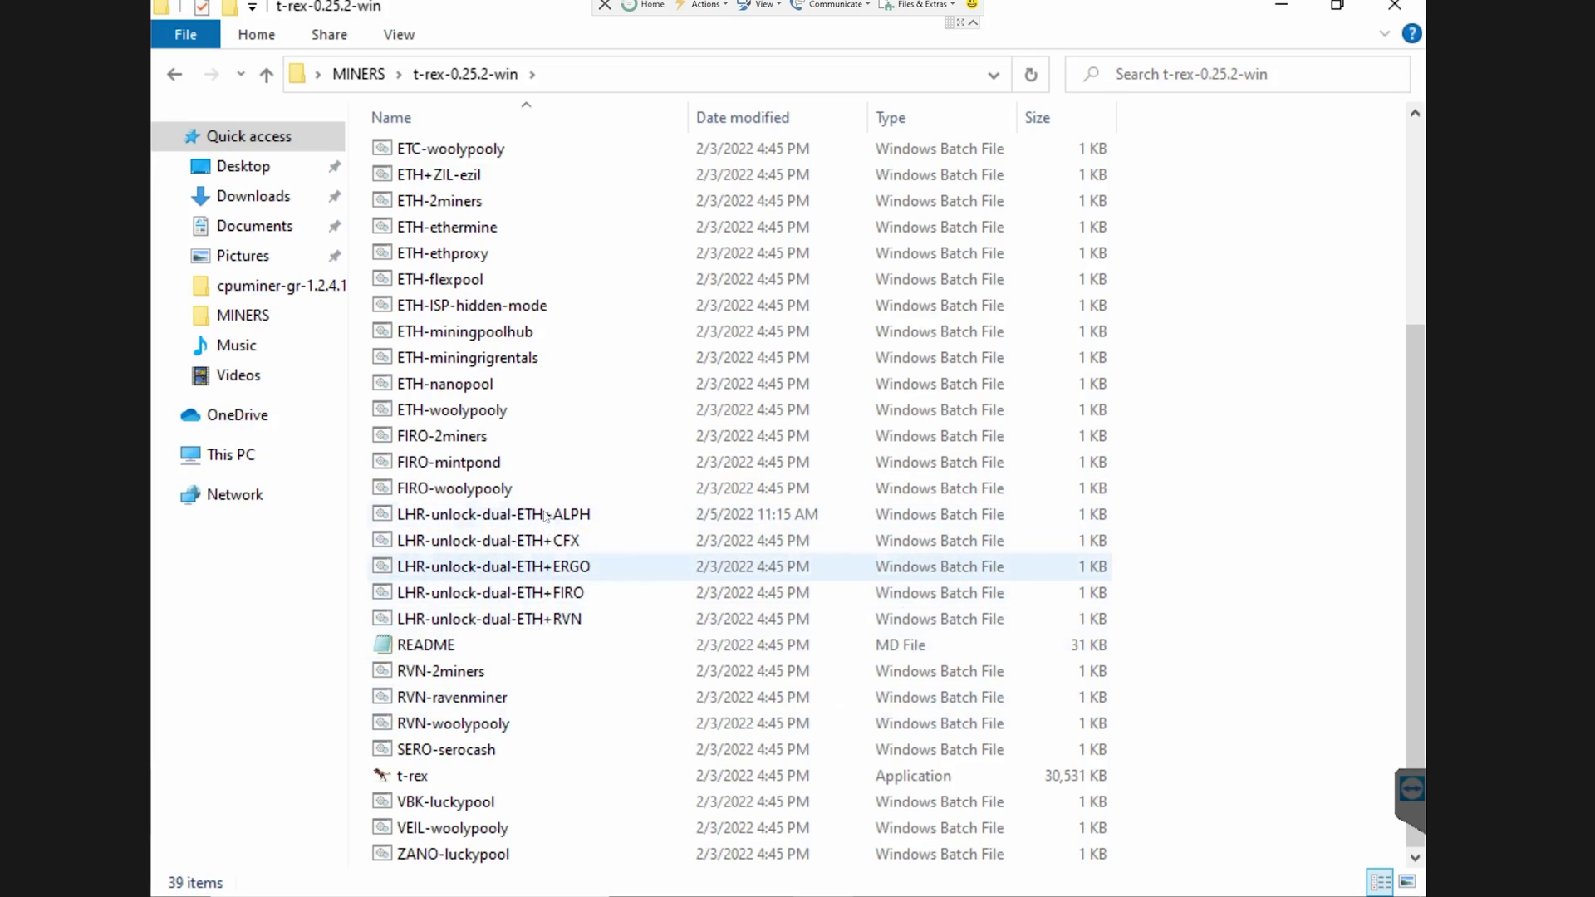
left_click(498, 523)
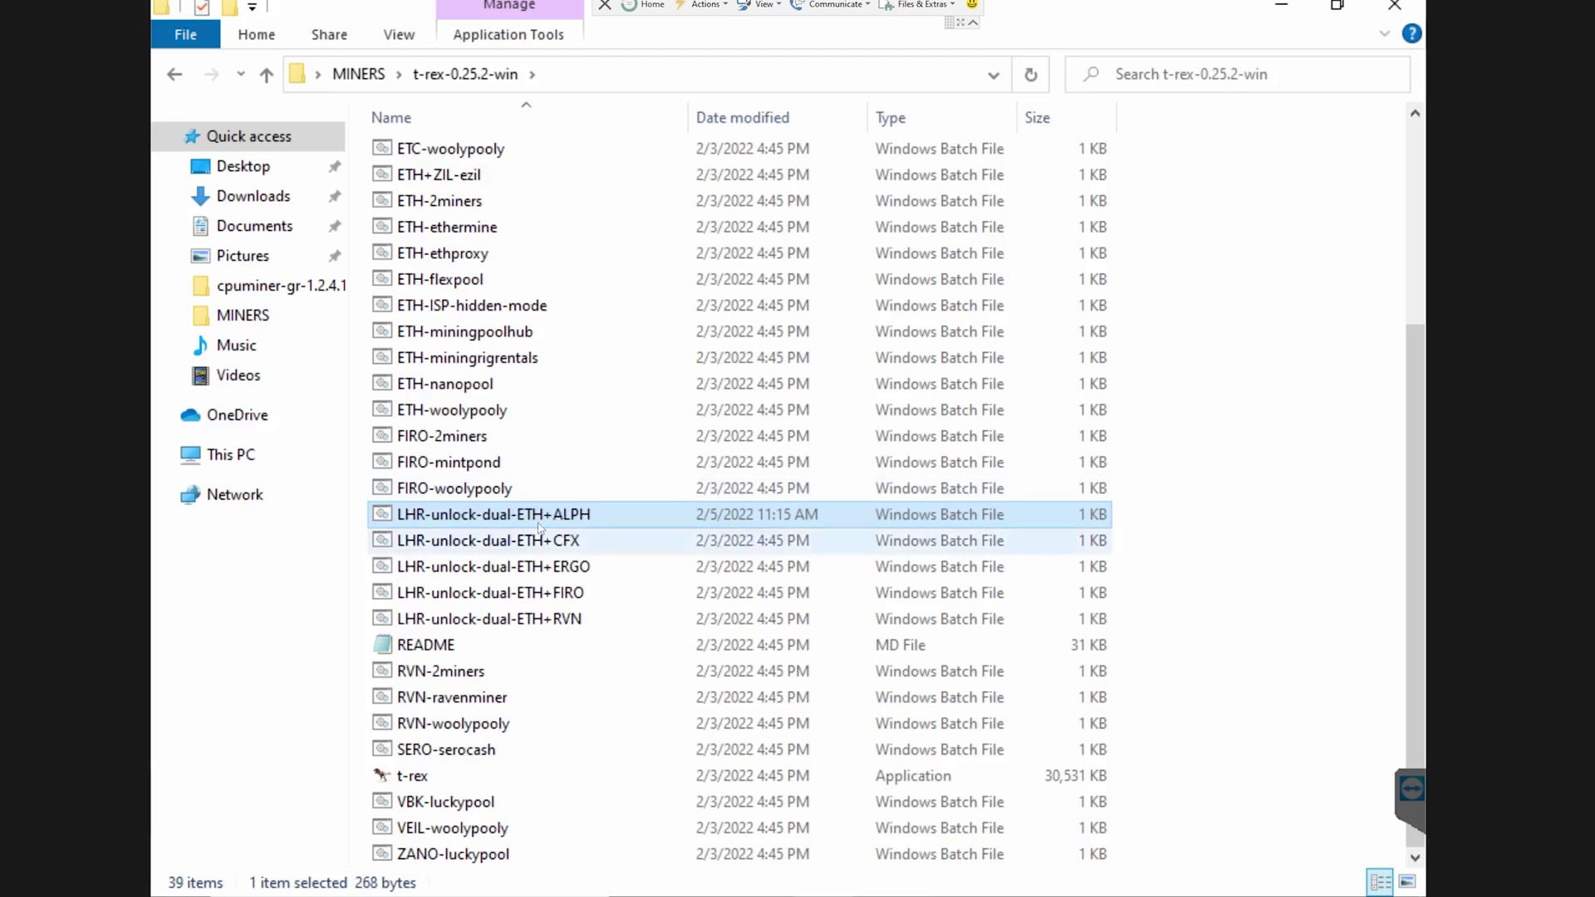
right_click(482, 516)
left_click(606, 324)
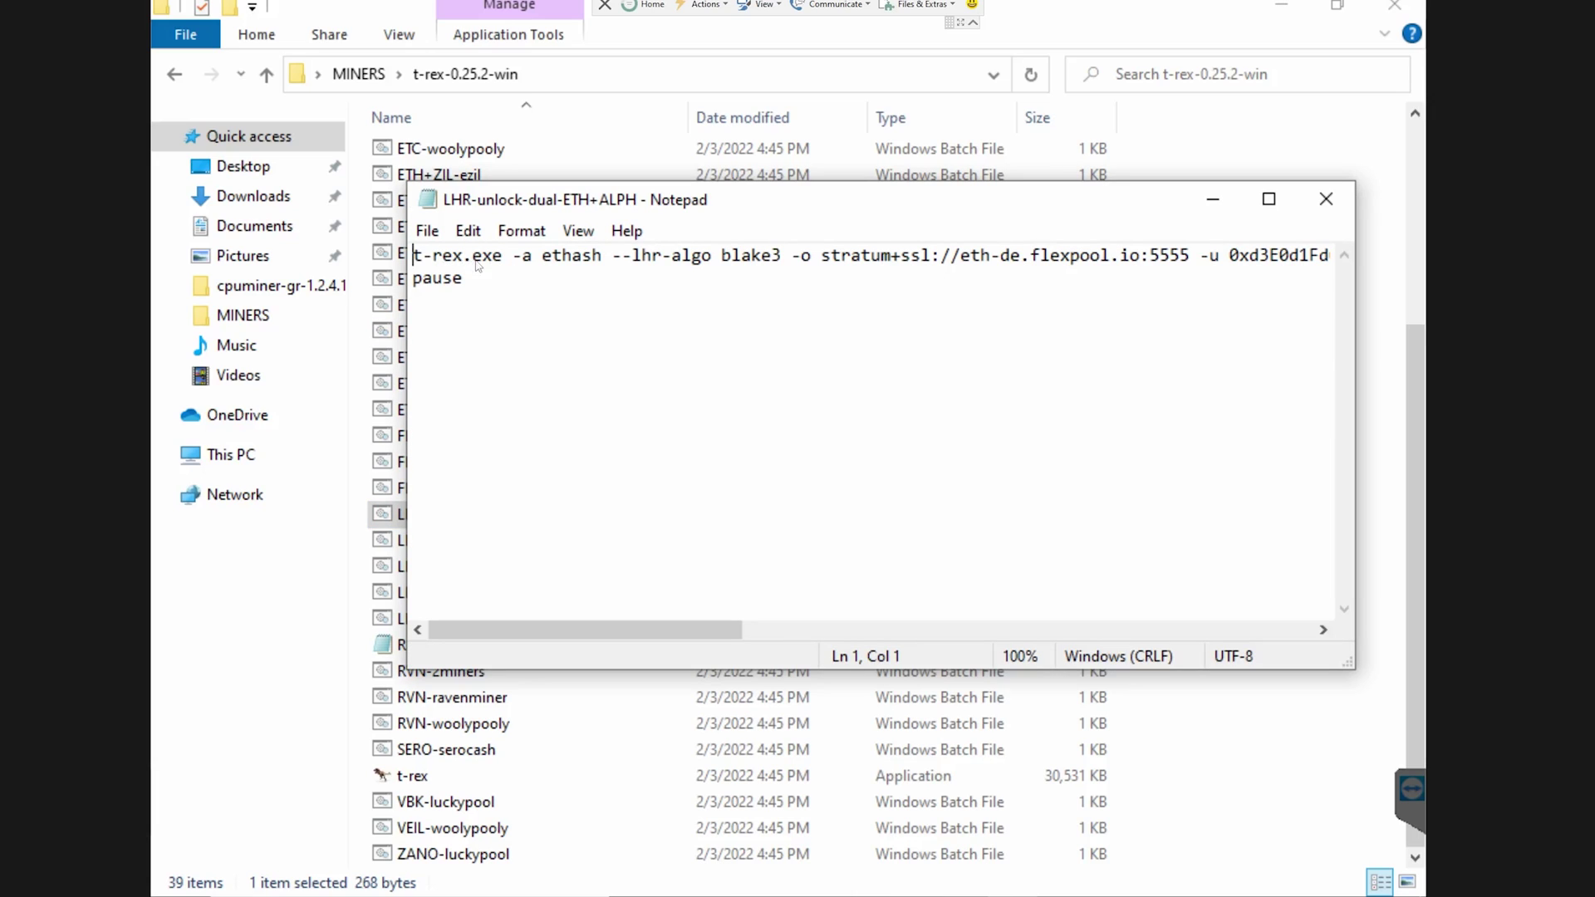
- Examine the Ethereum part of the batch command: the Flexpool server, the wallet address and the -d 0 device option
left_click_drag(628, 636, 662, 630)
left_click_drag(587, 265, 1062, 266)
left_click_drag(699, 630, 811, 629)
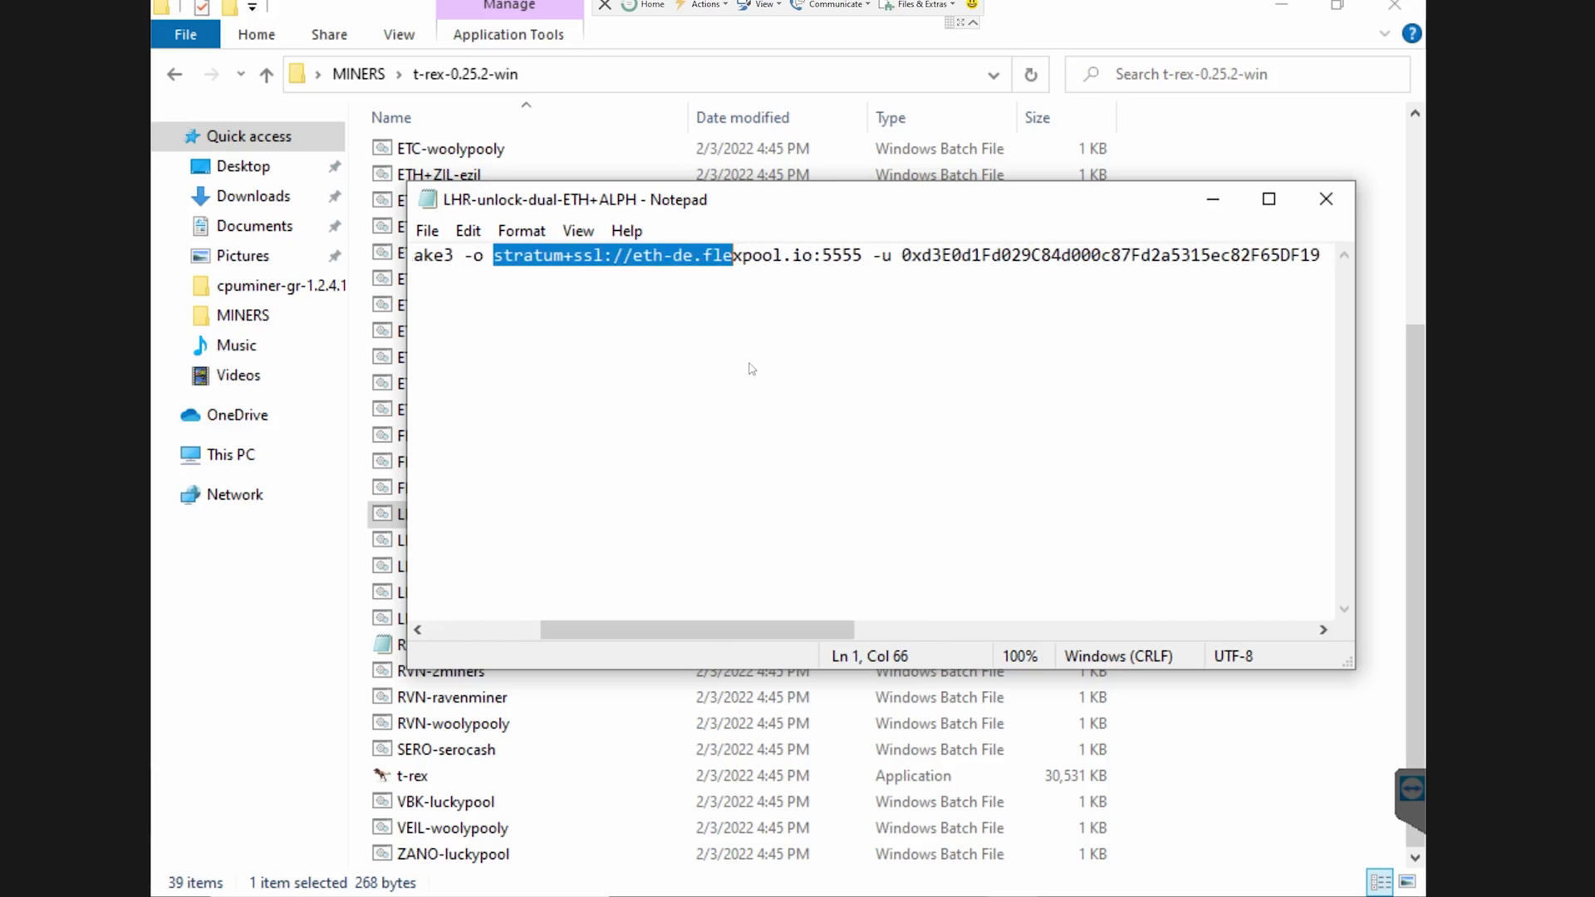
left_click_drag(665, 629, 755, 629)
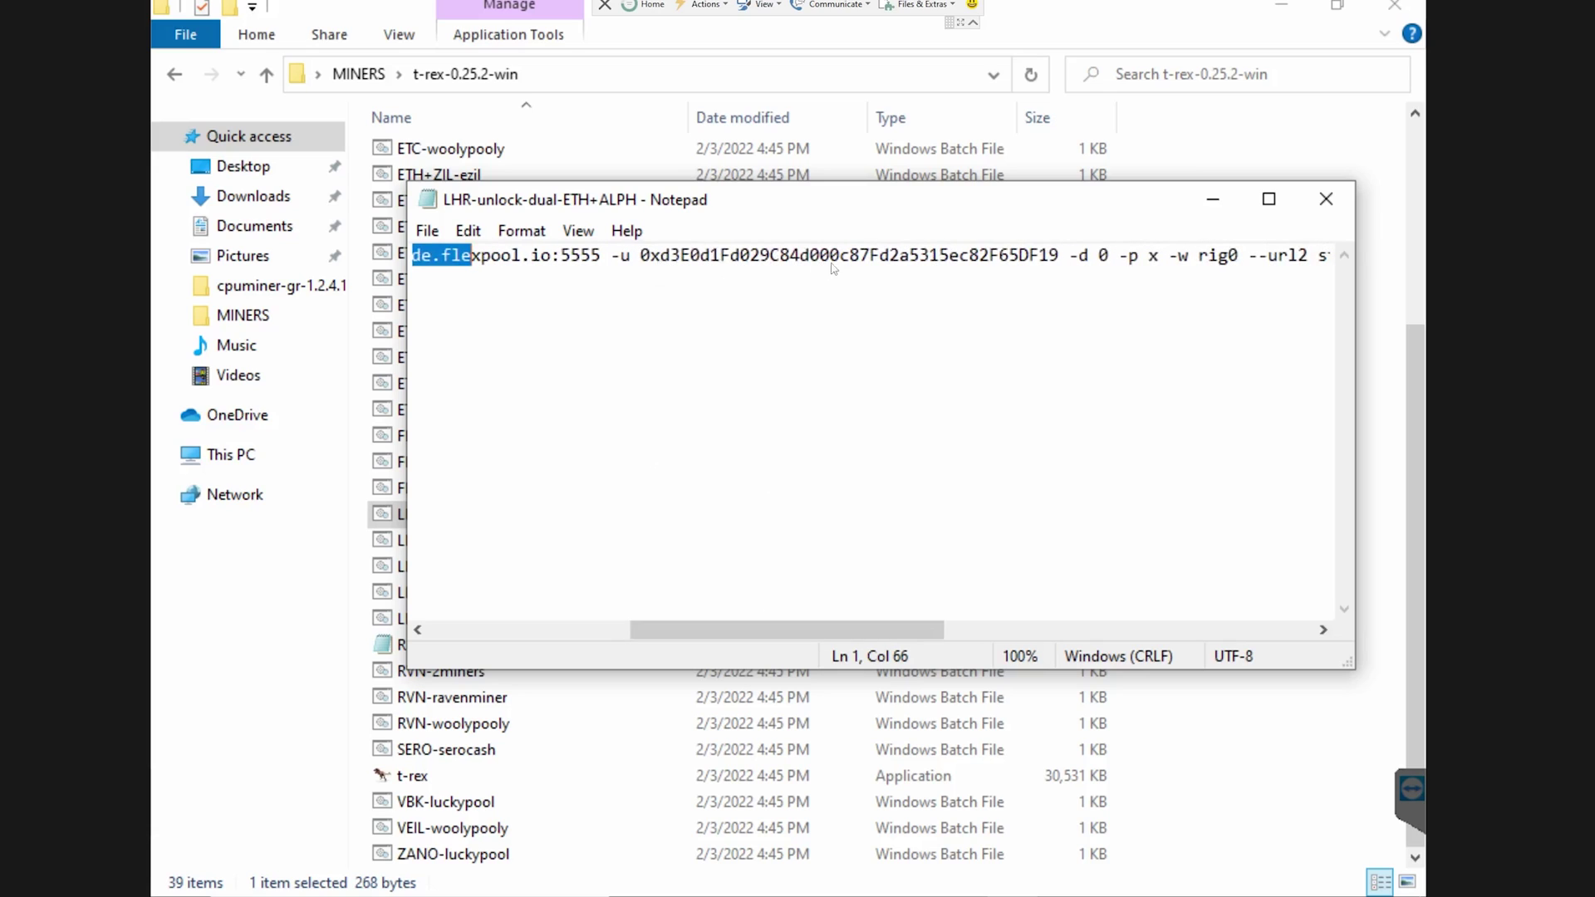
left_click_drag(1060, 256, 633, 255)
left_click_drag(835, 632, 968, 637)
left_click_drag(681, 256, 718, 257)
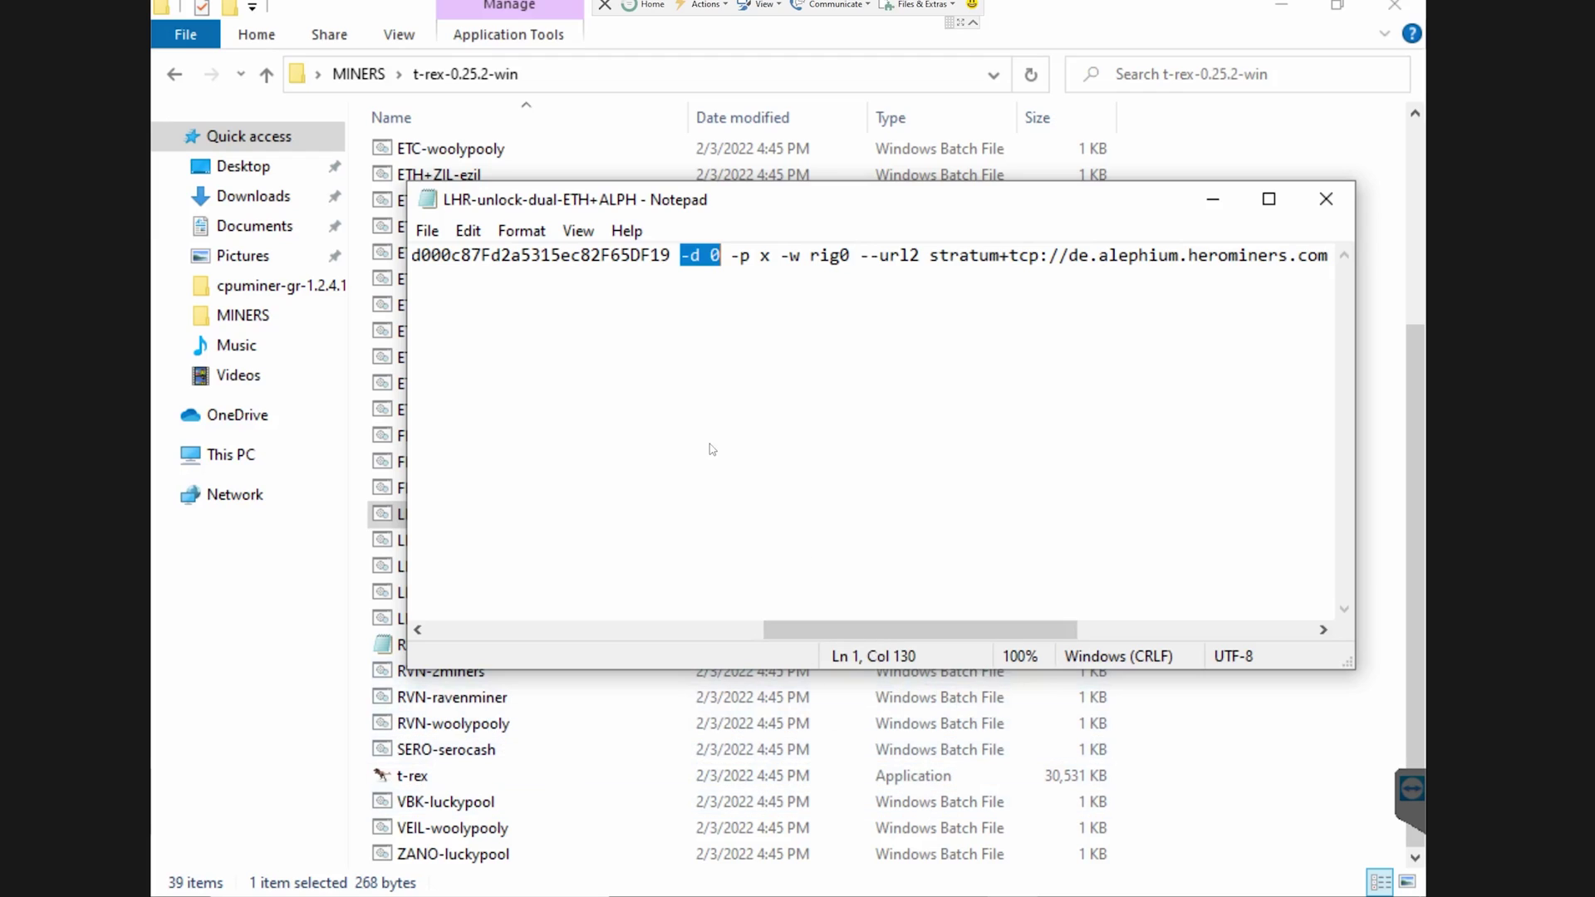
- Examine the Alephium part of the batch command, from the worker name through the second pool's HeroMiners URL to the --user2 wallet
mouse_move(818, 632)
left_mouse_down()
mouse_move(875, 625)
mouse_move(818, 631)
left_mouse_up()
left_click(718, 362)
left_click_drag(722, 630, 1008, 631)
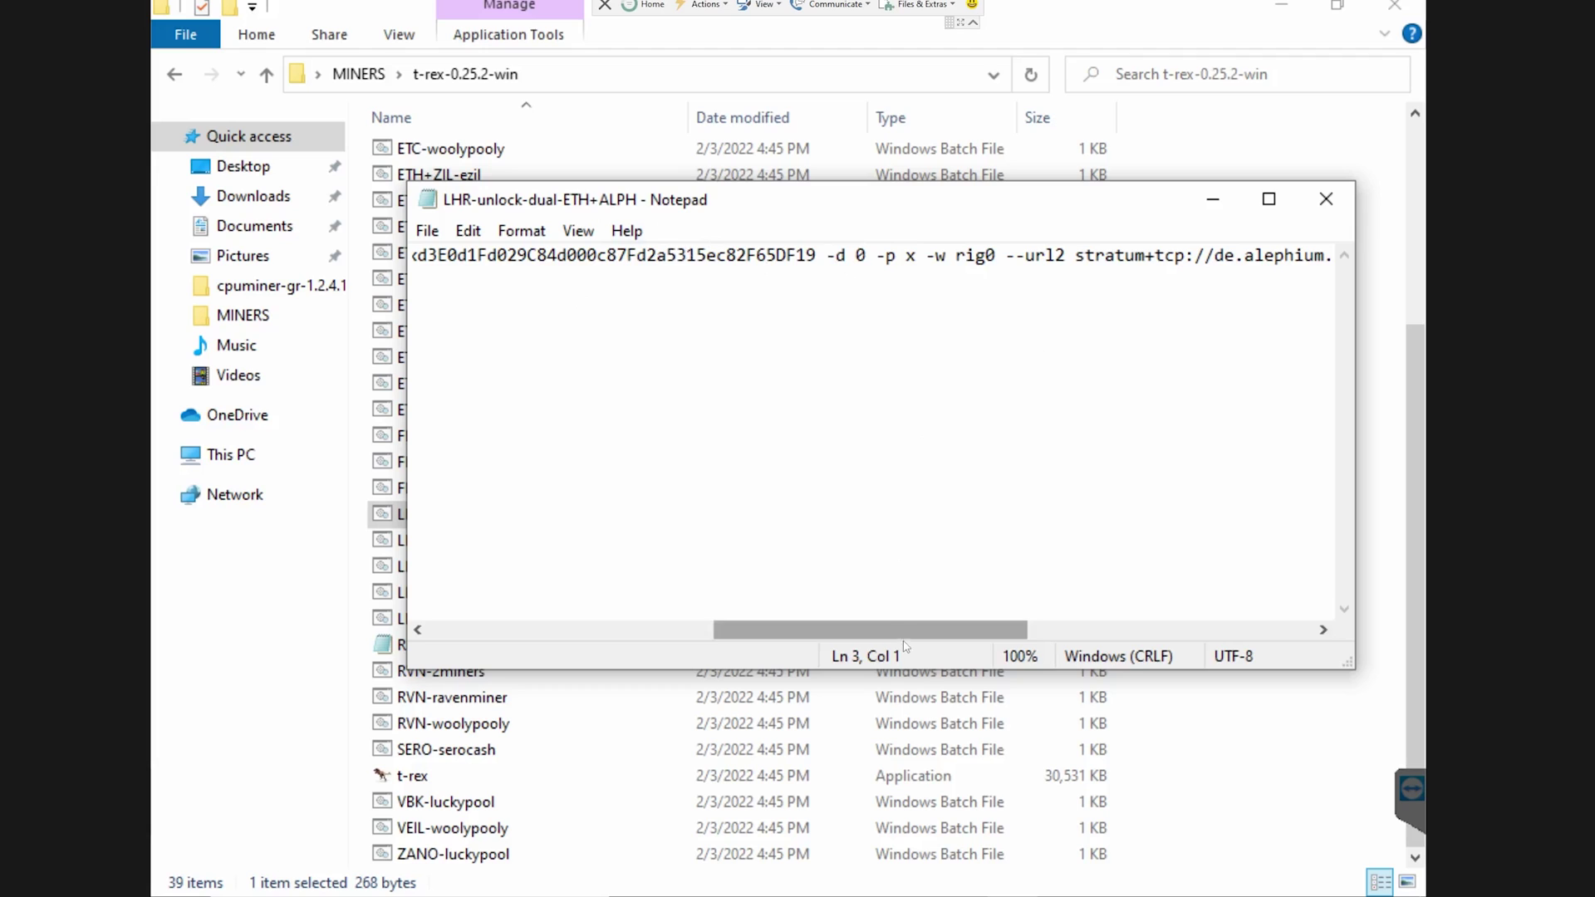
left_click_drag(919, 632, 1023, 636)
left_click_drag(601, 260, 1102, 257)
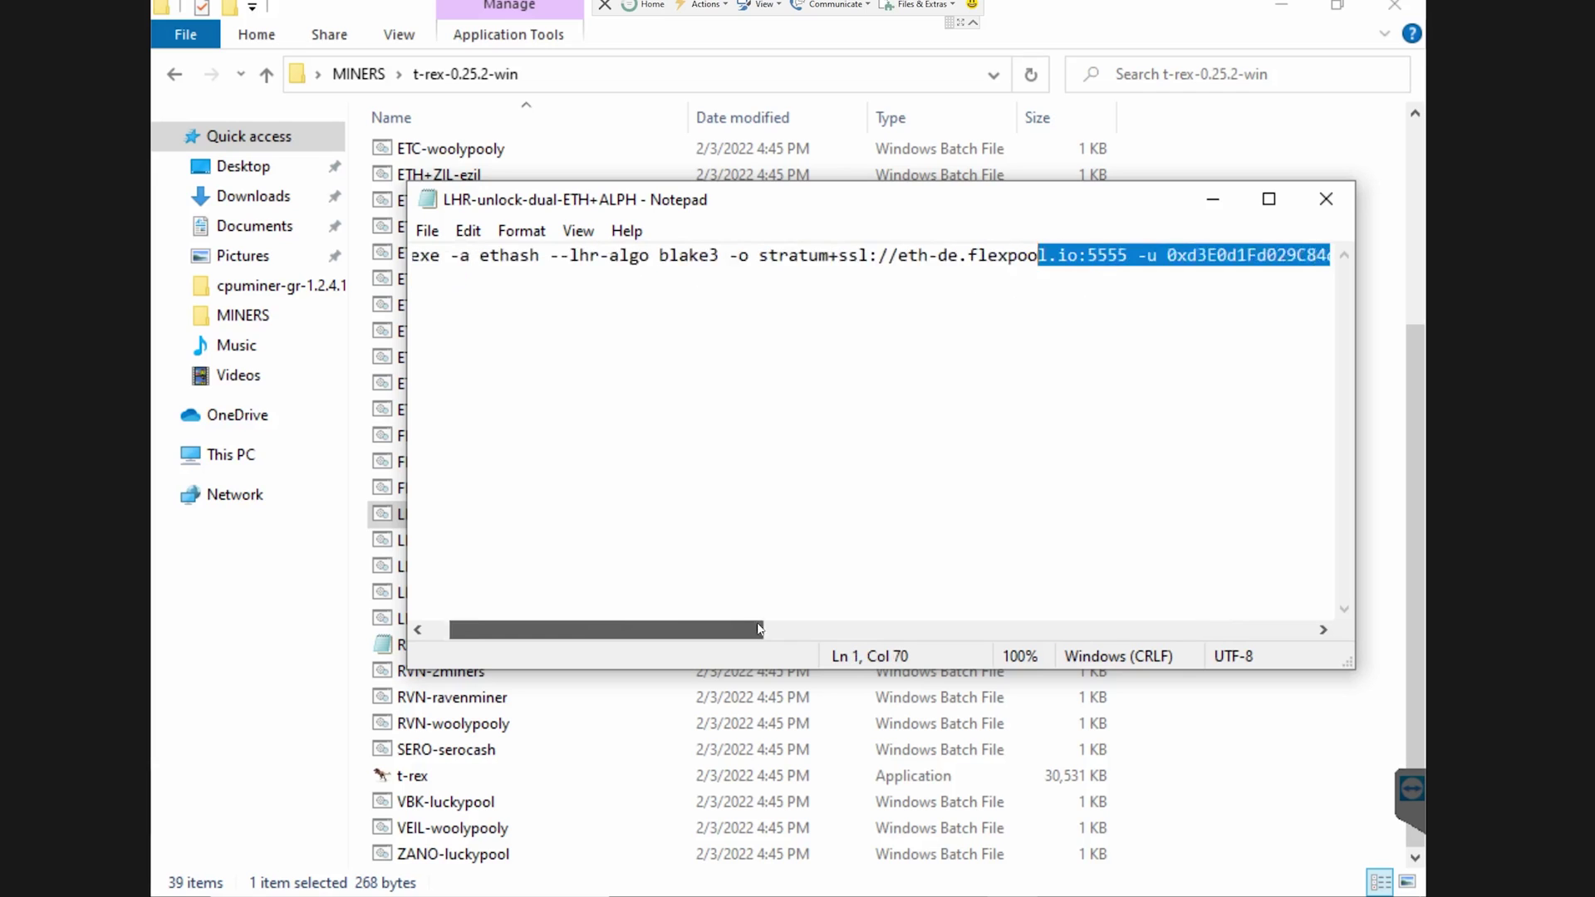
scroll(671, 557, "right", 15)
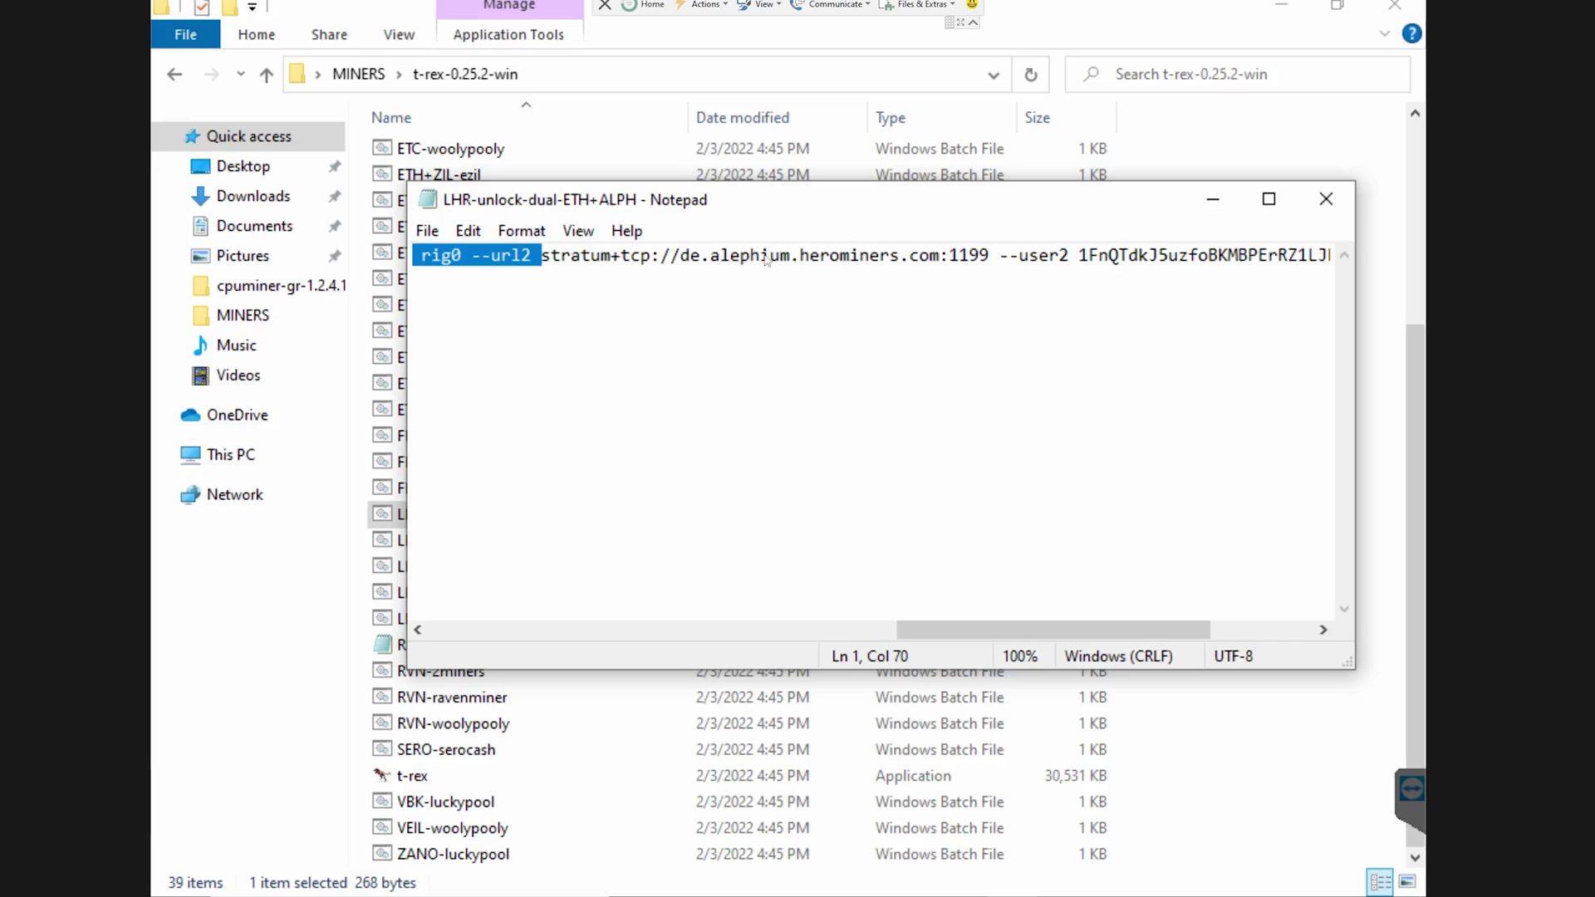
left_click_drag(1044, 635, 1147, 636)
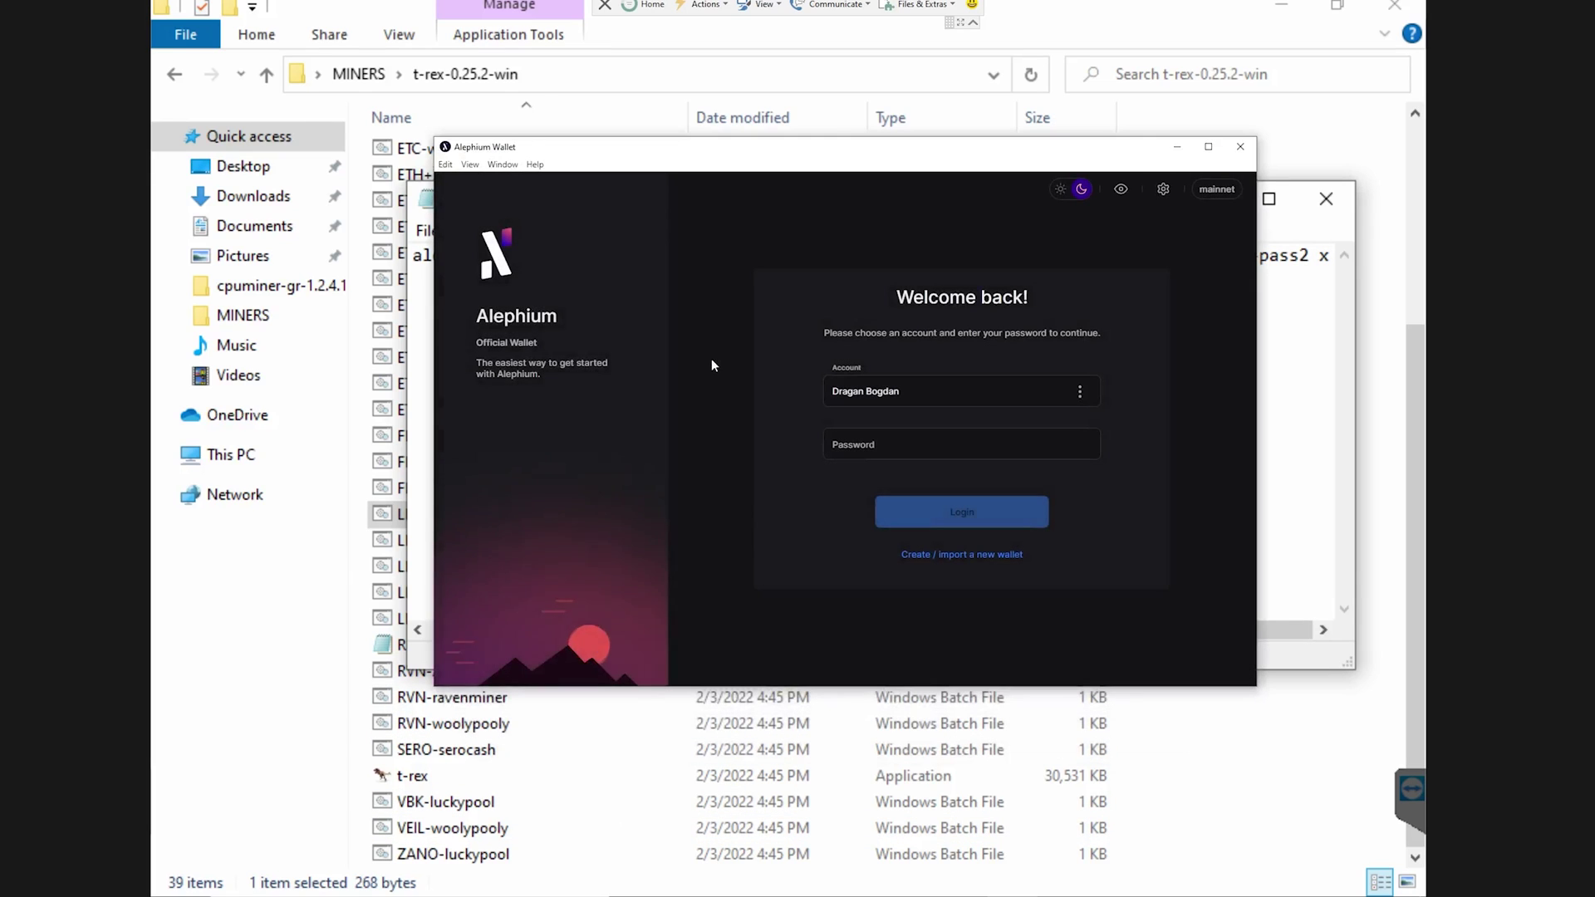
- Log in to the Alephium wallet by entering the account password
left_click(913, 434)
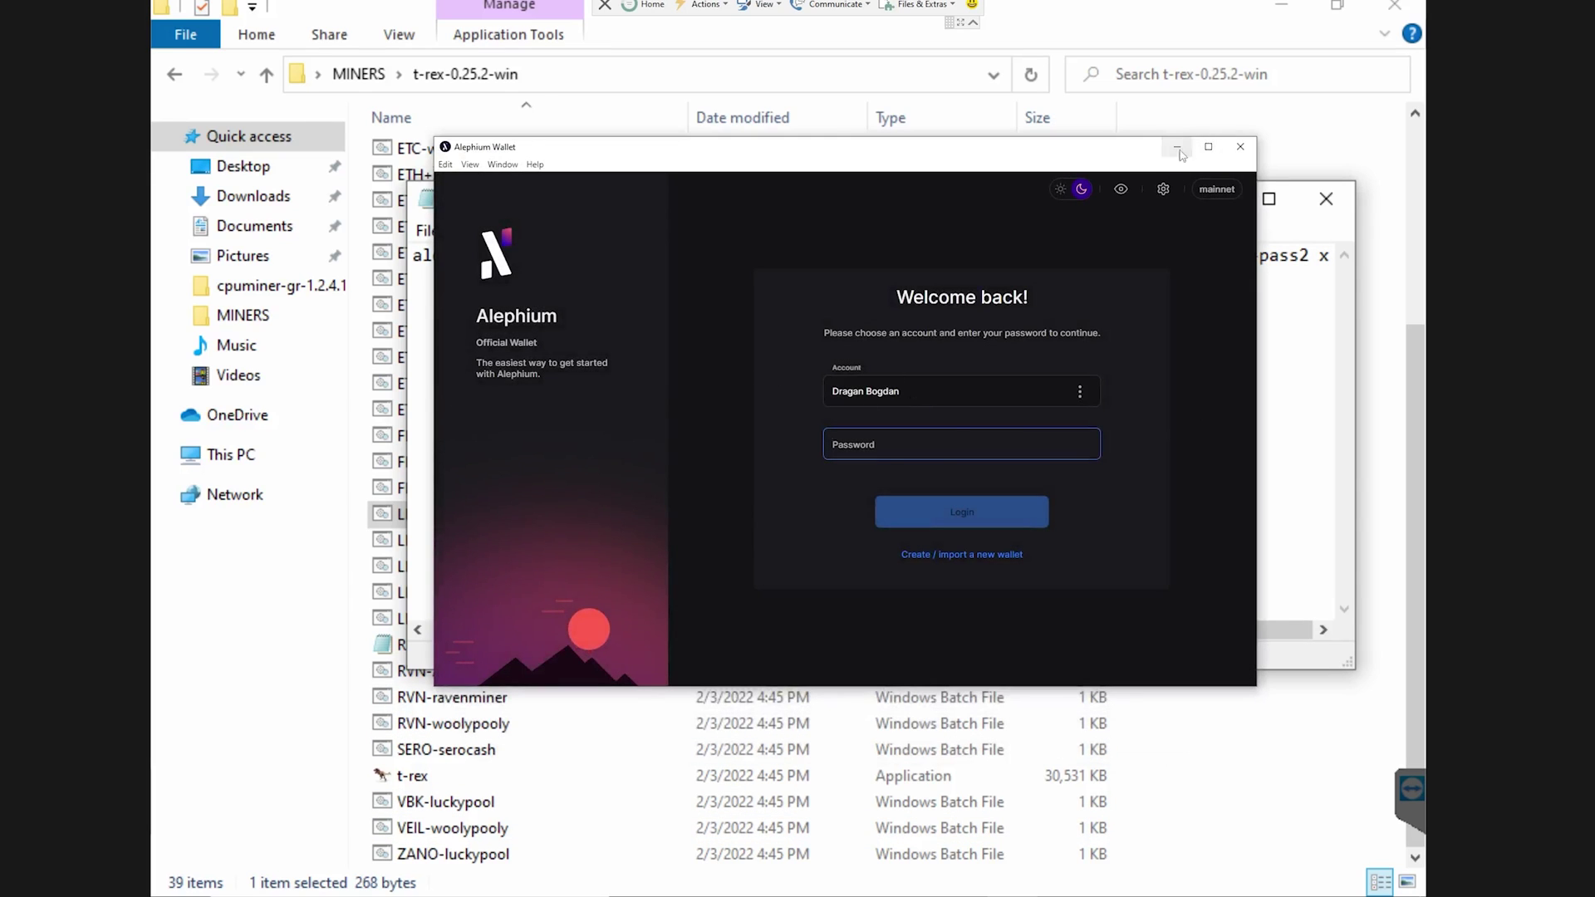
type("••••••")
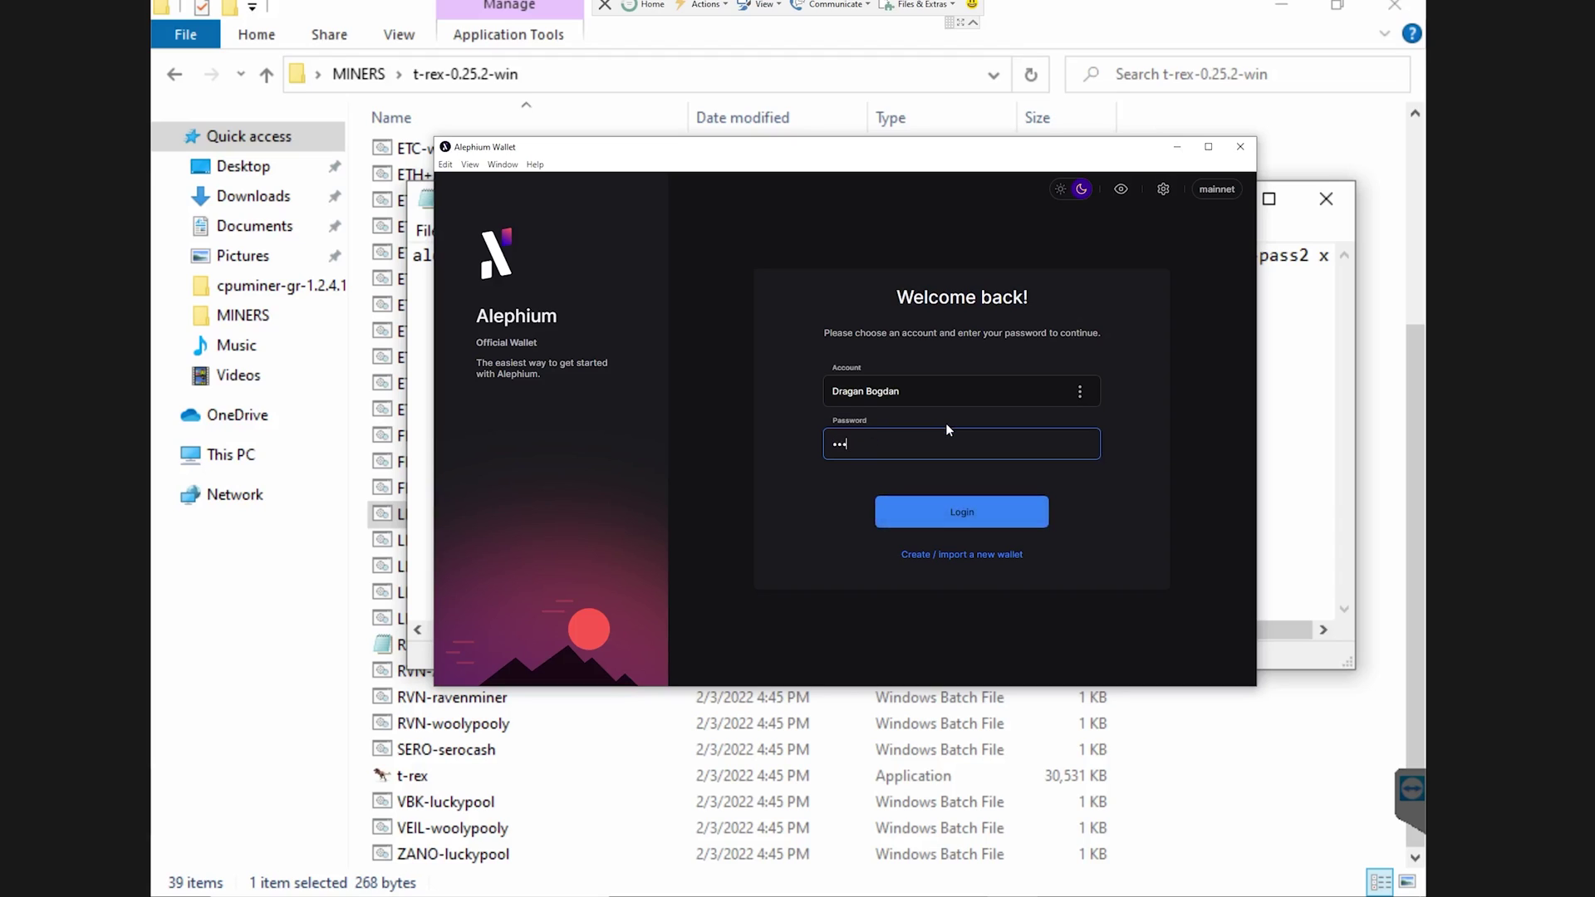
type("••••••")
key("Return")
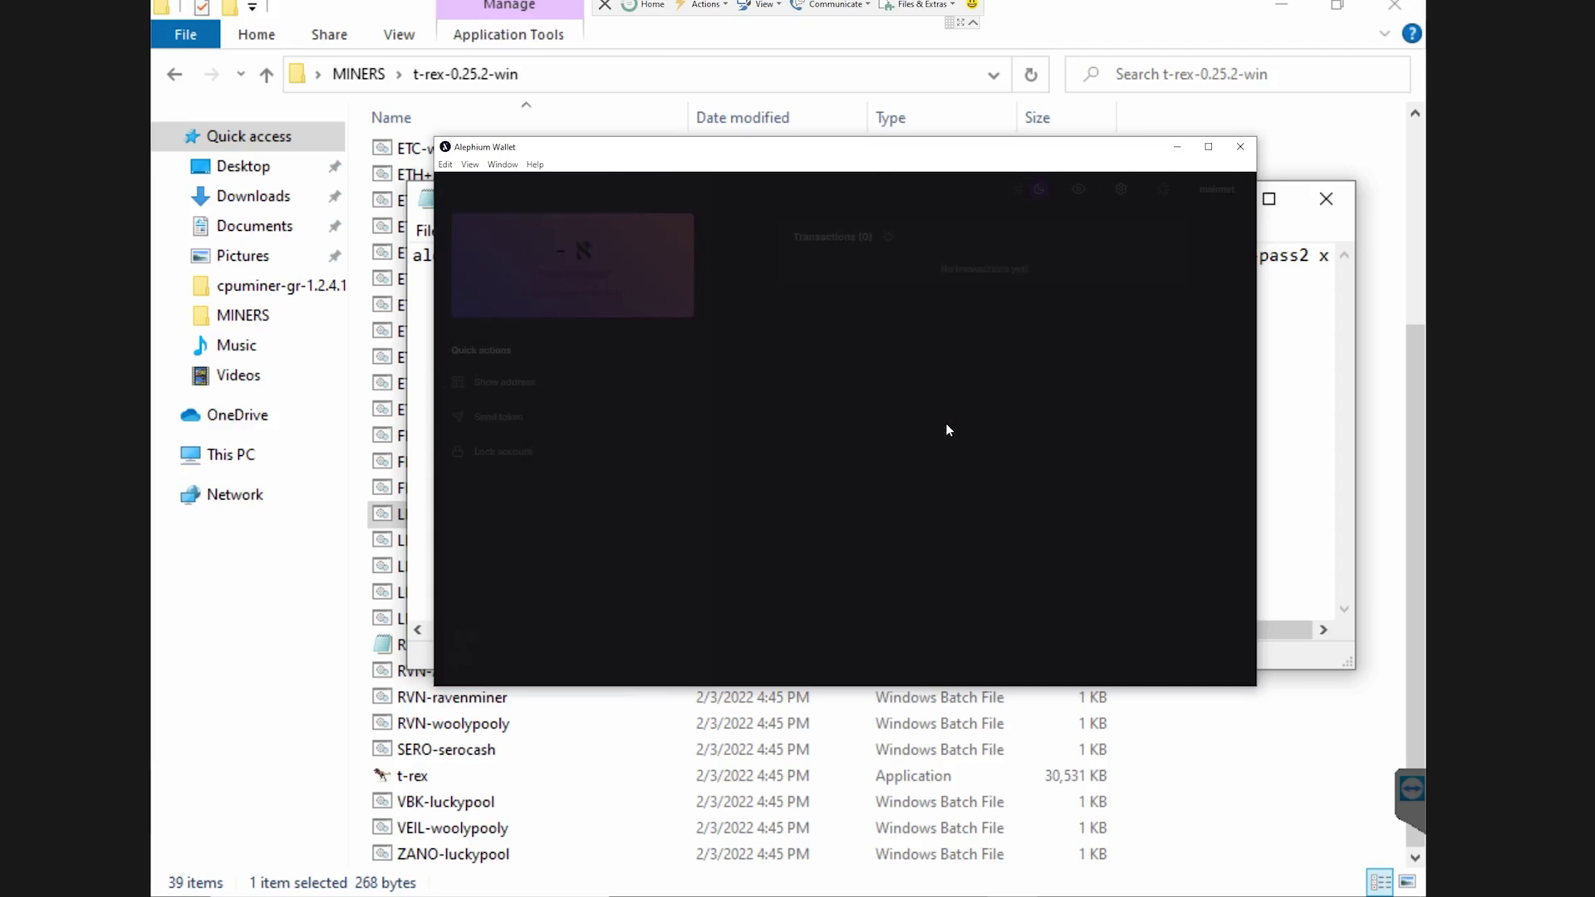
- Show the Alephium wallet's address and copy it to the clipboard
left_click(505, 382)
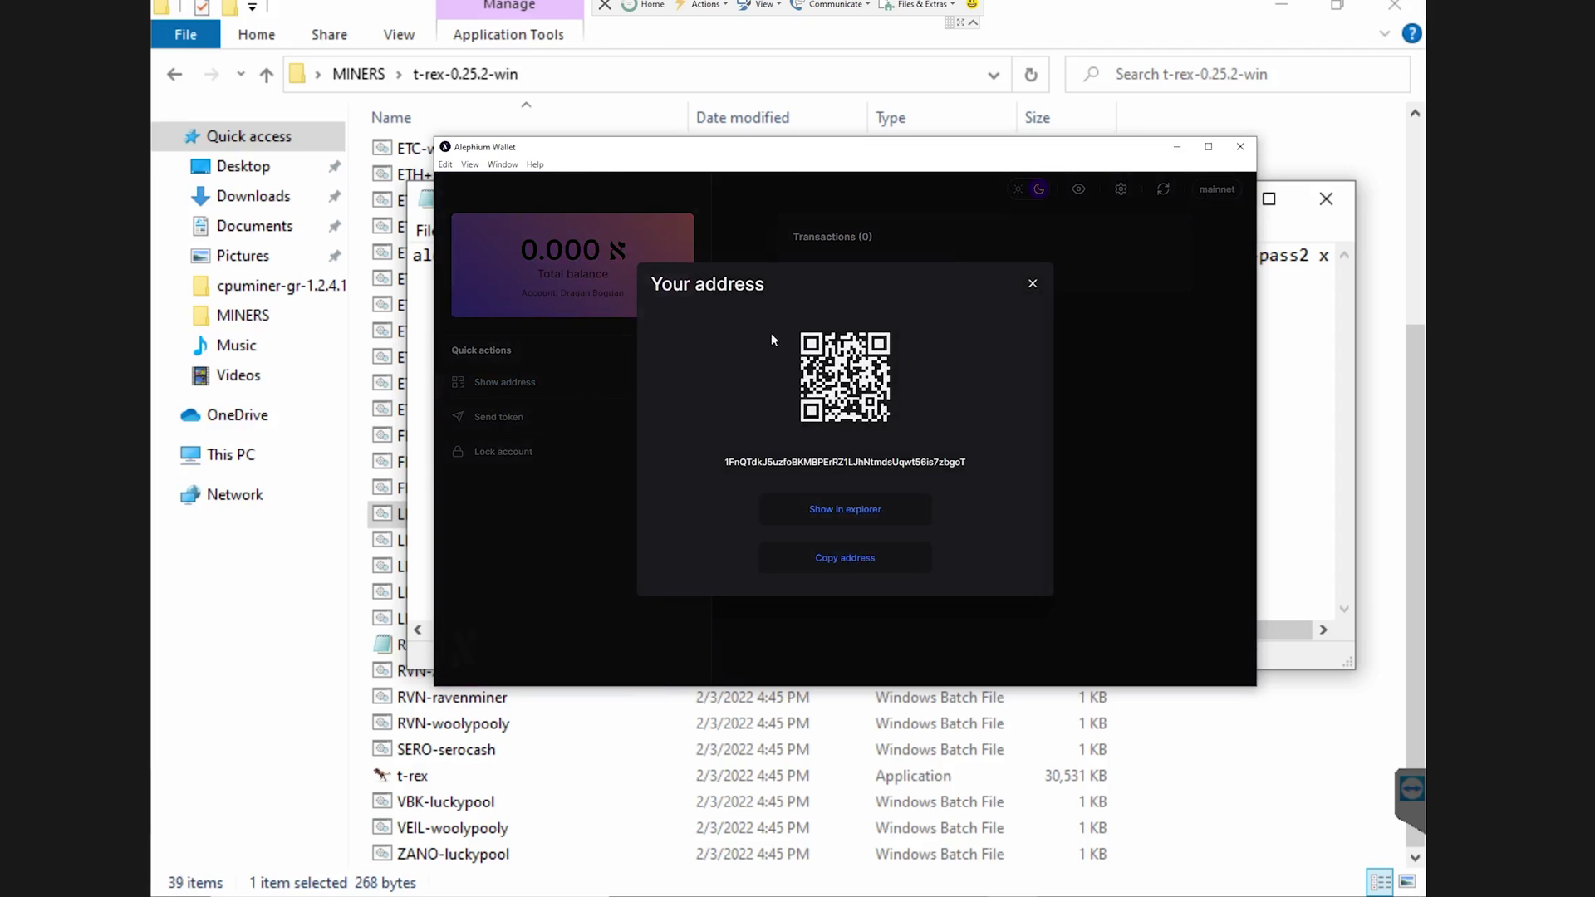
left_click(1032, 283)
left_click(523, 382)
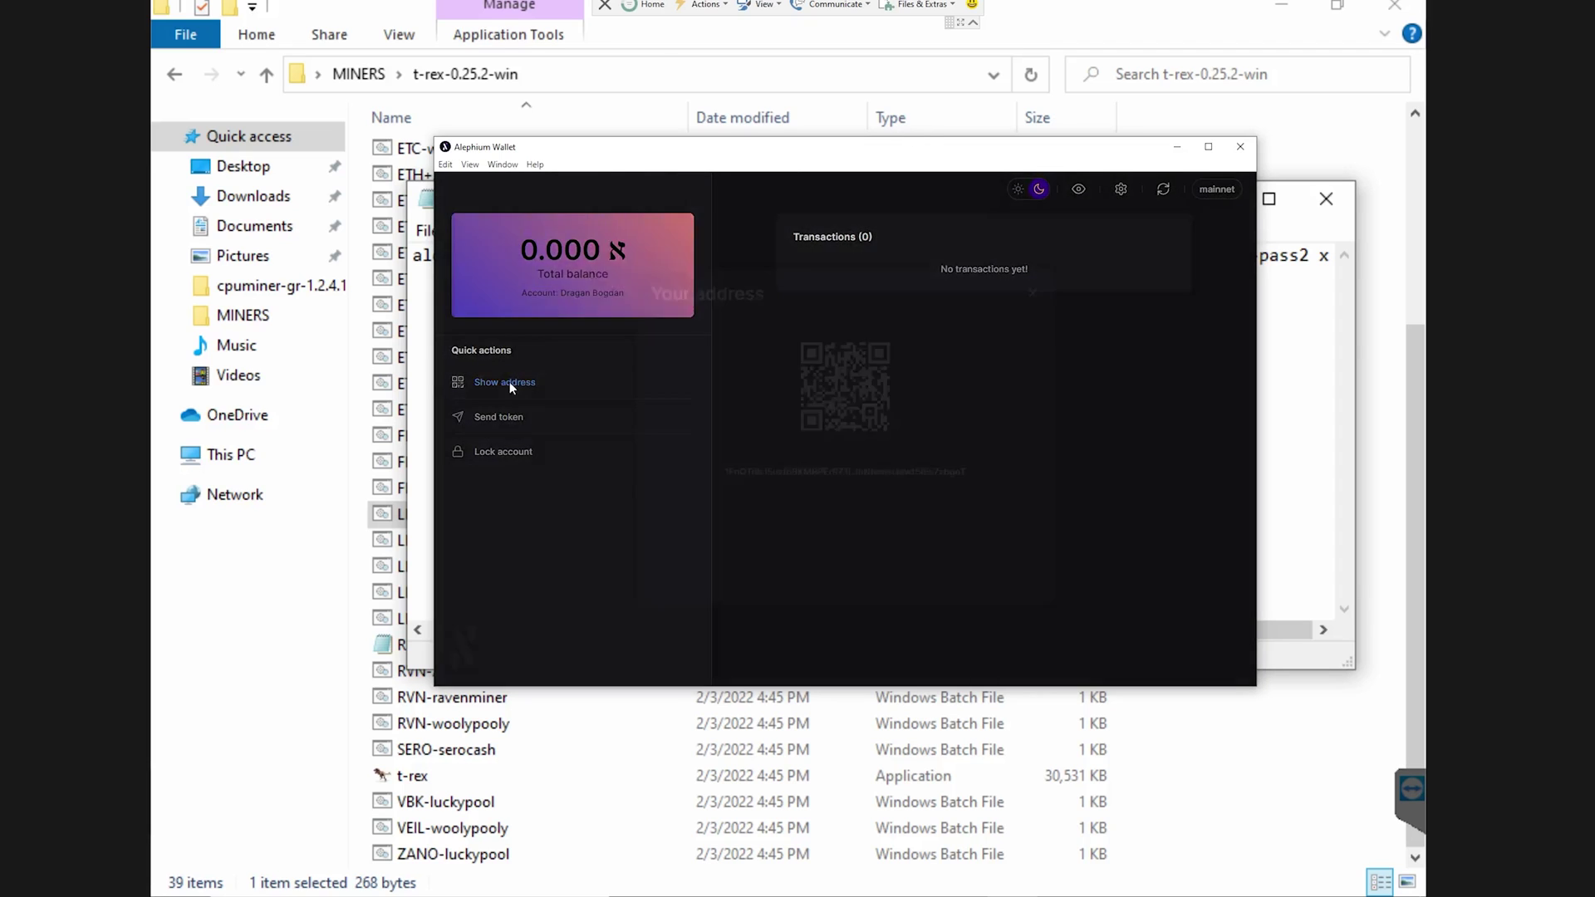
left_click_drag(692, 472, 1039, 462)
left_click(844, 557)
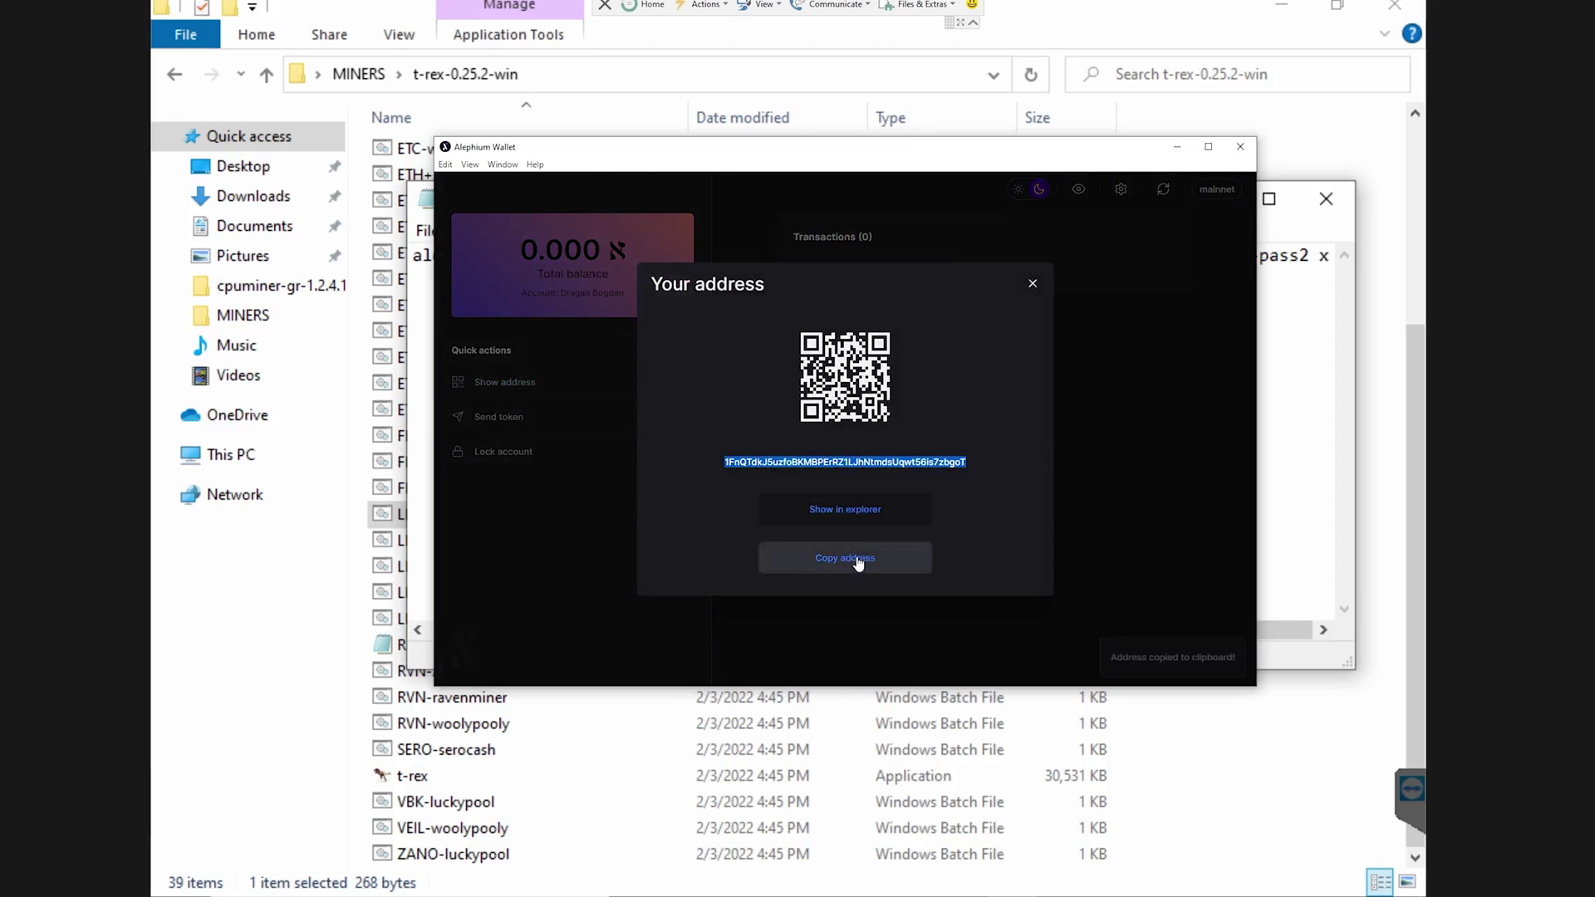
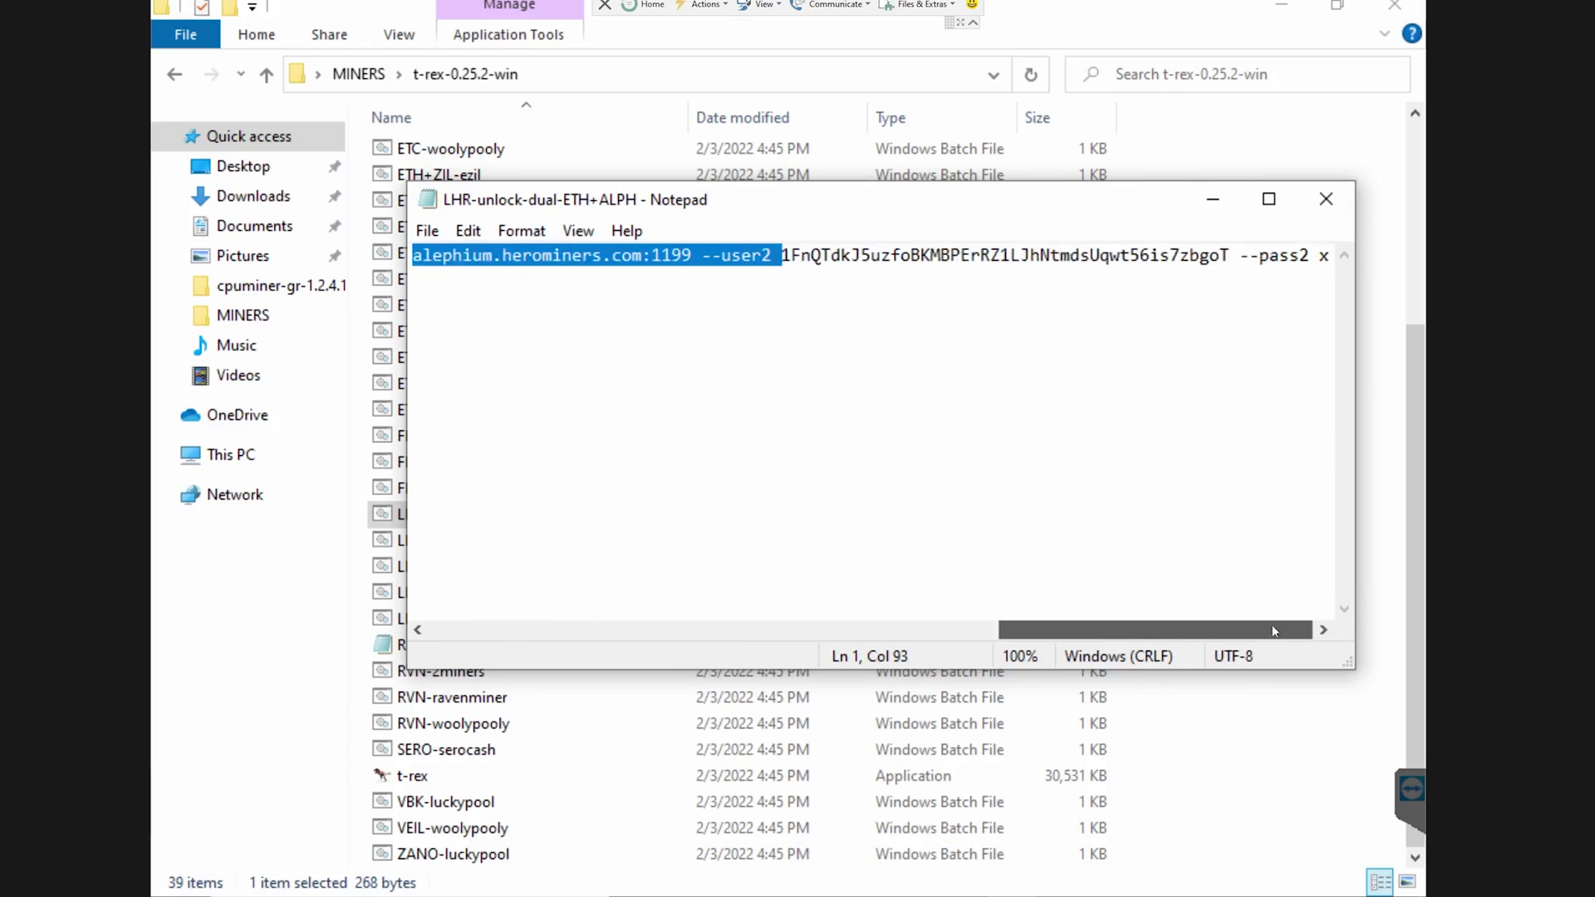
- Save the LHR-unlock-dual-ETH+ALPH batch file in Notepad and close it
left_click(1119, 506)
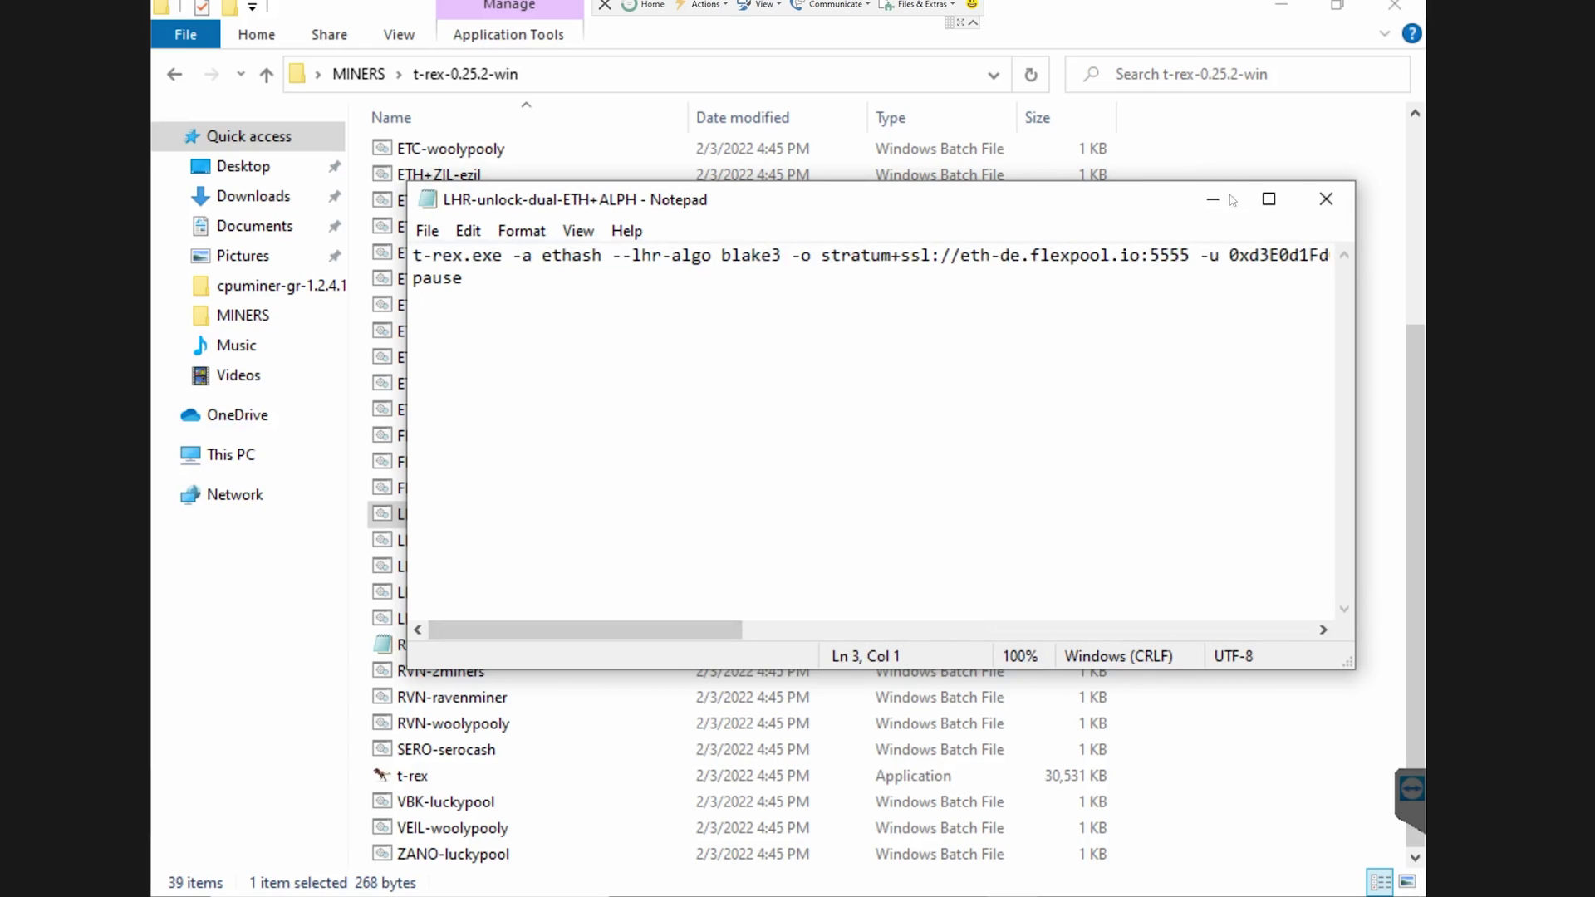
left_click(1268, 199)
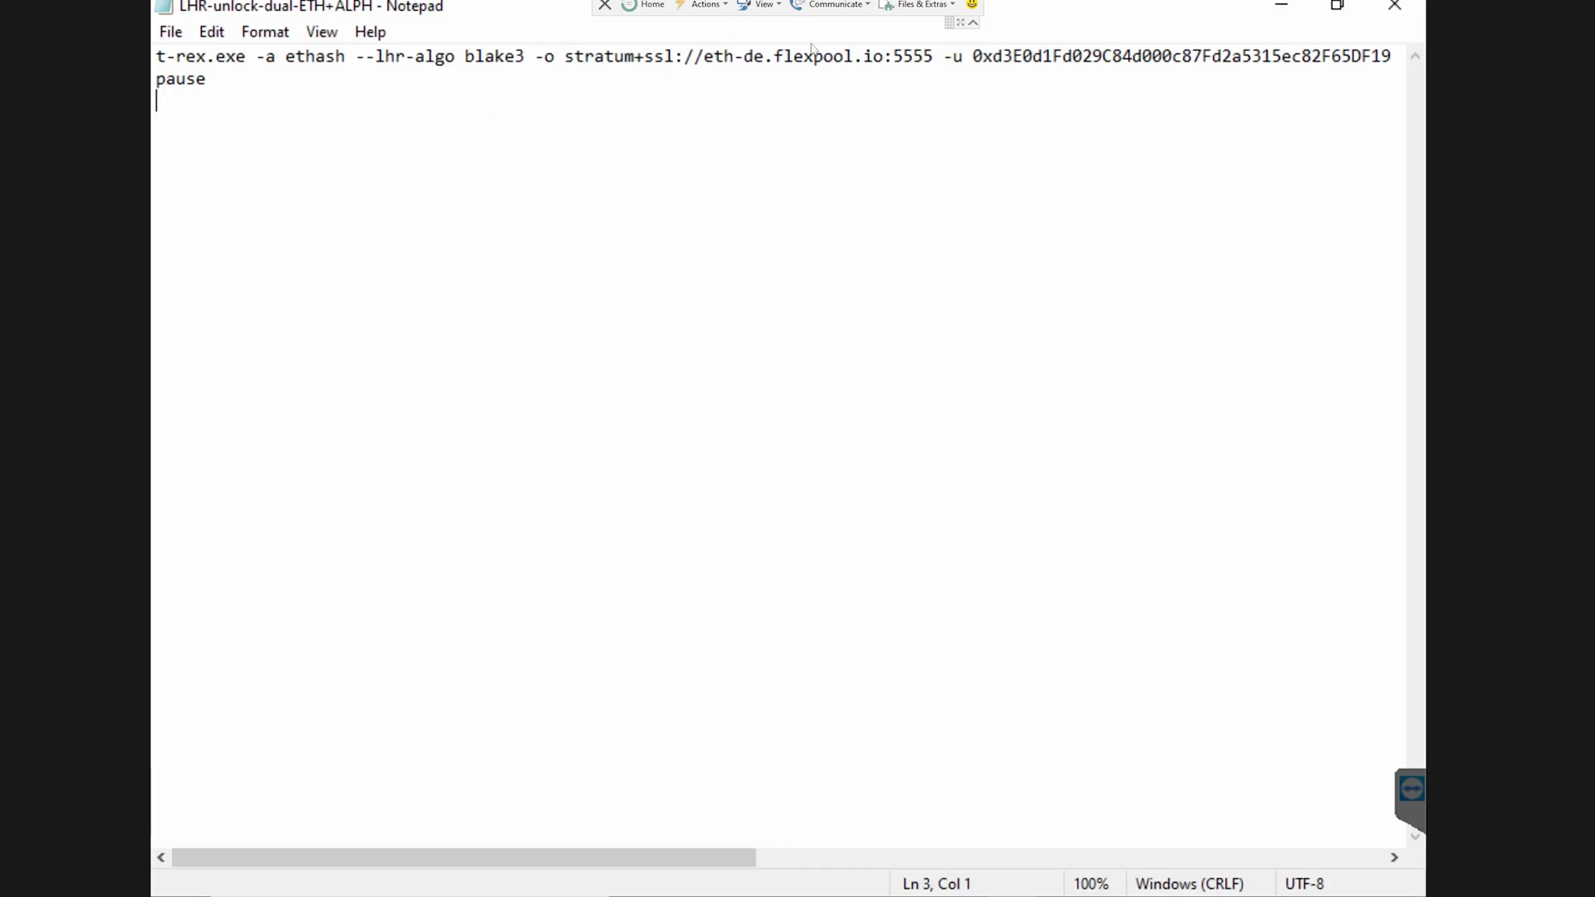
left_click(171, 31)
left_click(192, 142)
left_click(1394, 6)
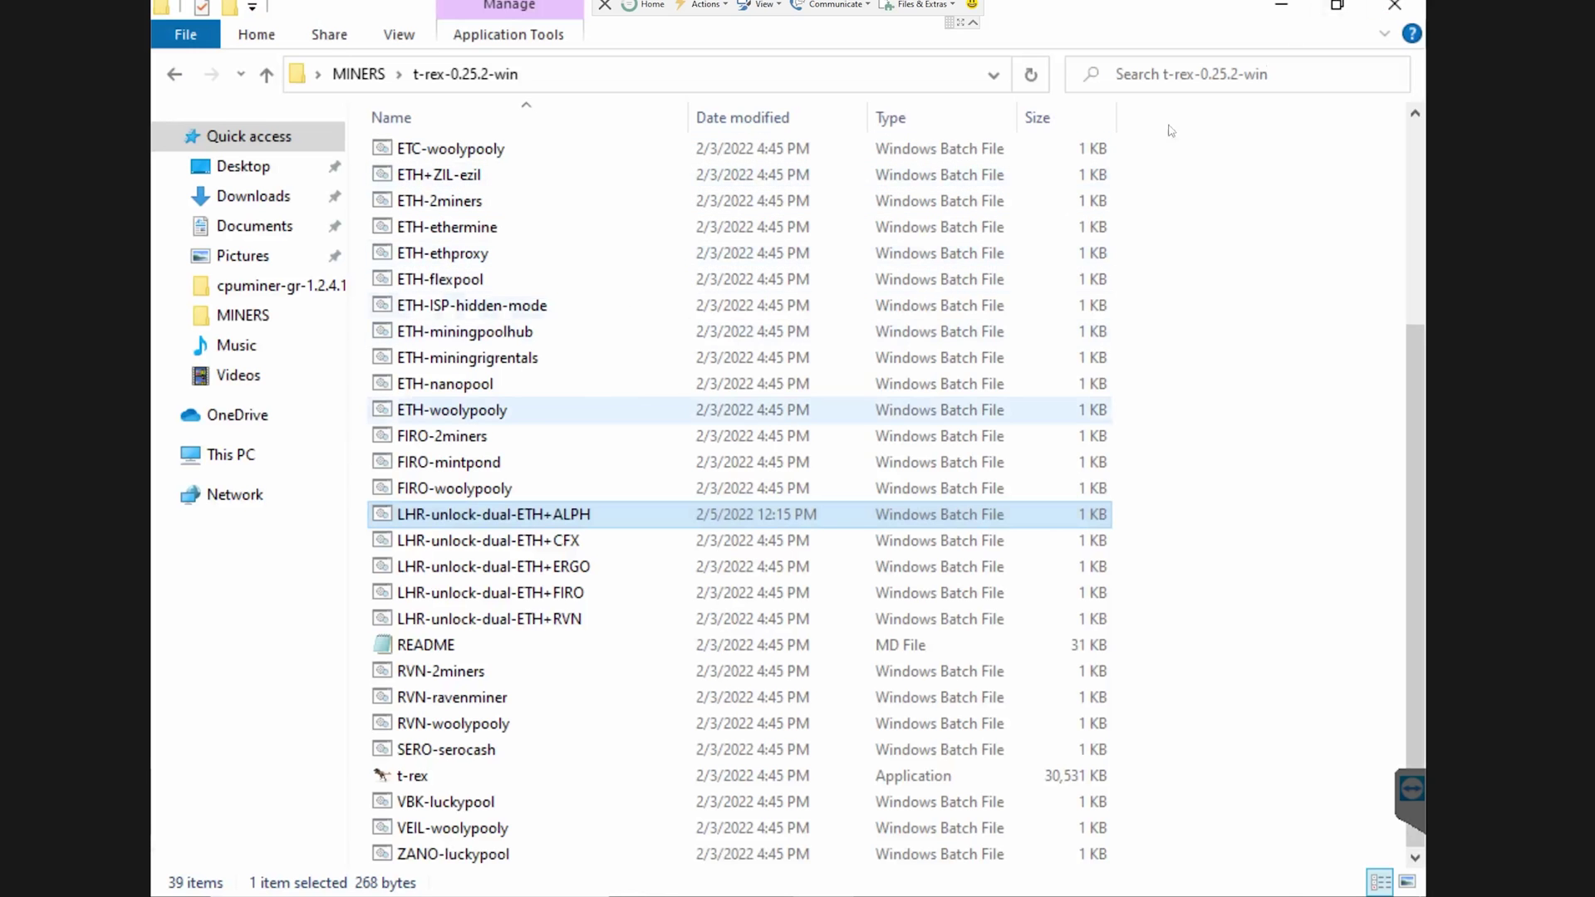
- Minimise the miner folder, switch to the T-Rex command window and examine its startup output with the ethash and blake3 pool settings
left_click(1282, 6)
mouse_move(1005, 884)
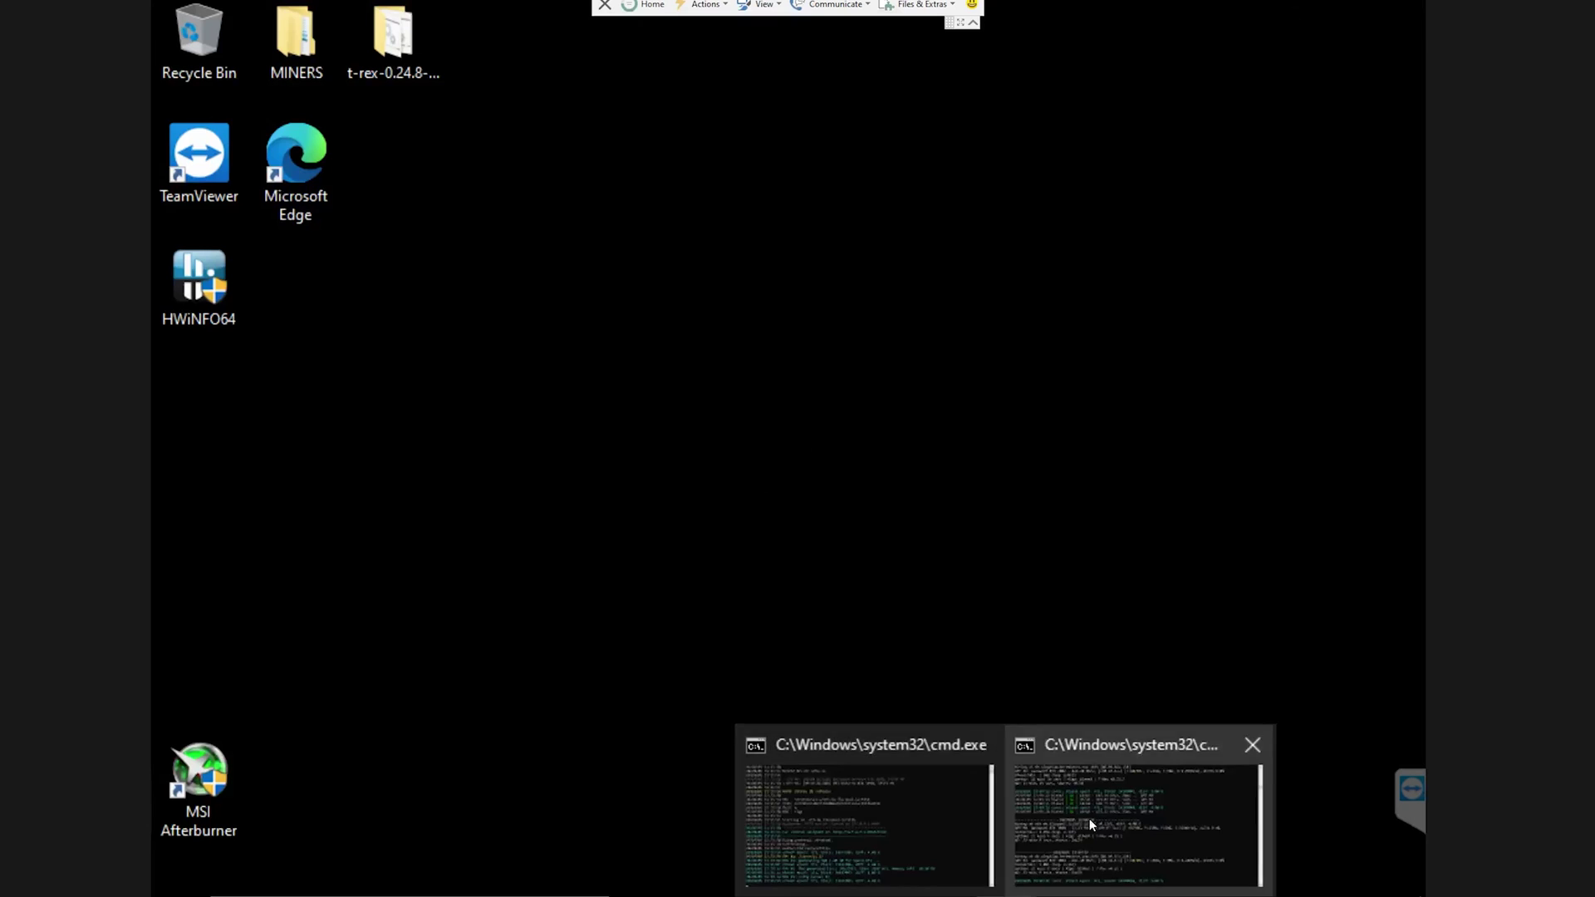
left_click(970, 838)
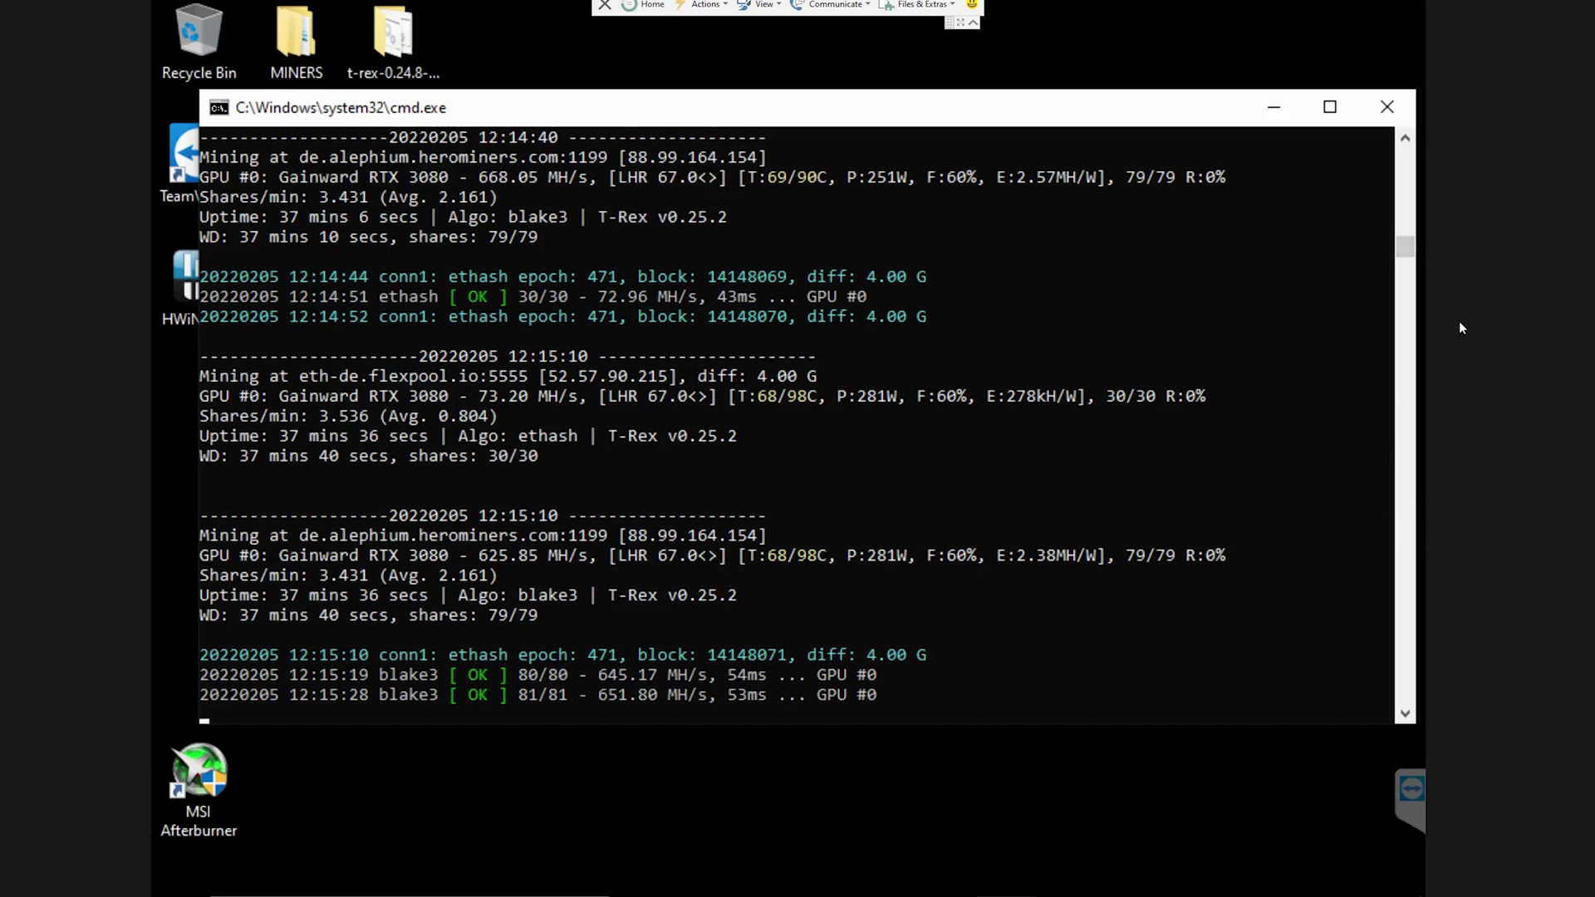
left_click_drag(1404, 247, 1407, 147)
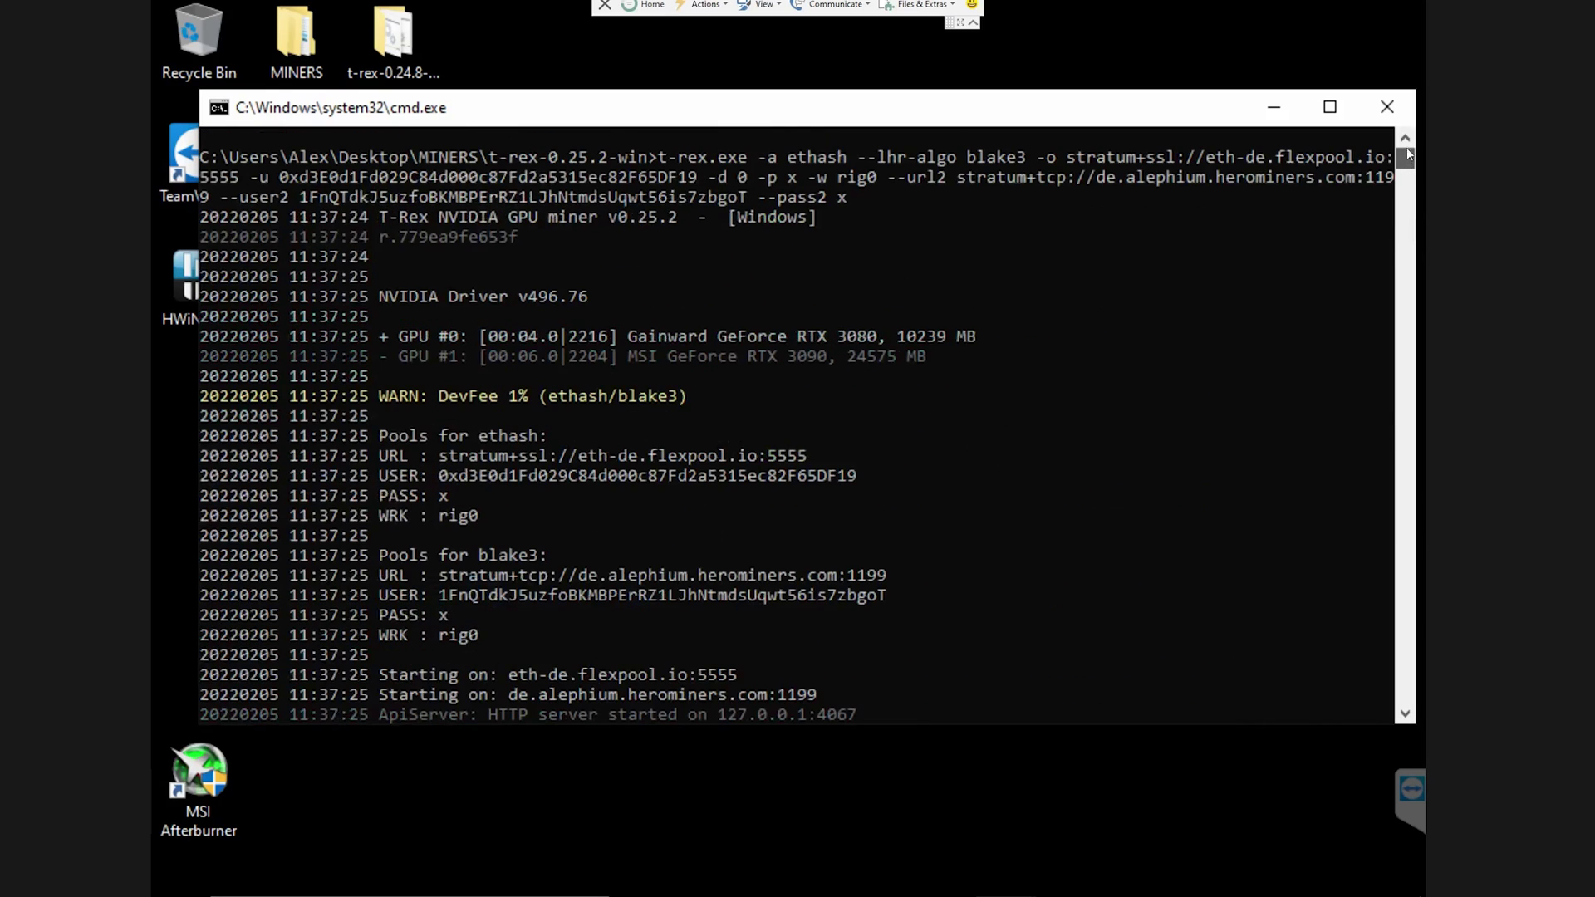
left_click_drag(1407, 164, 1412, 137)
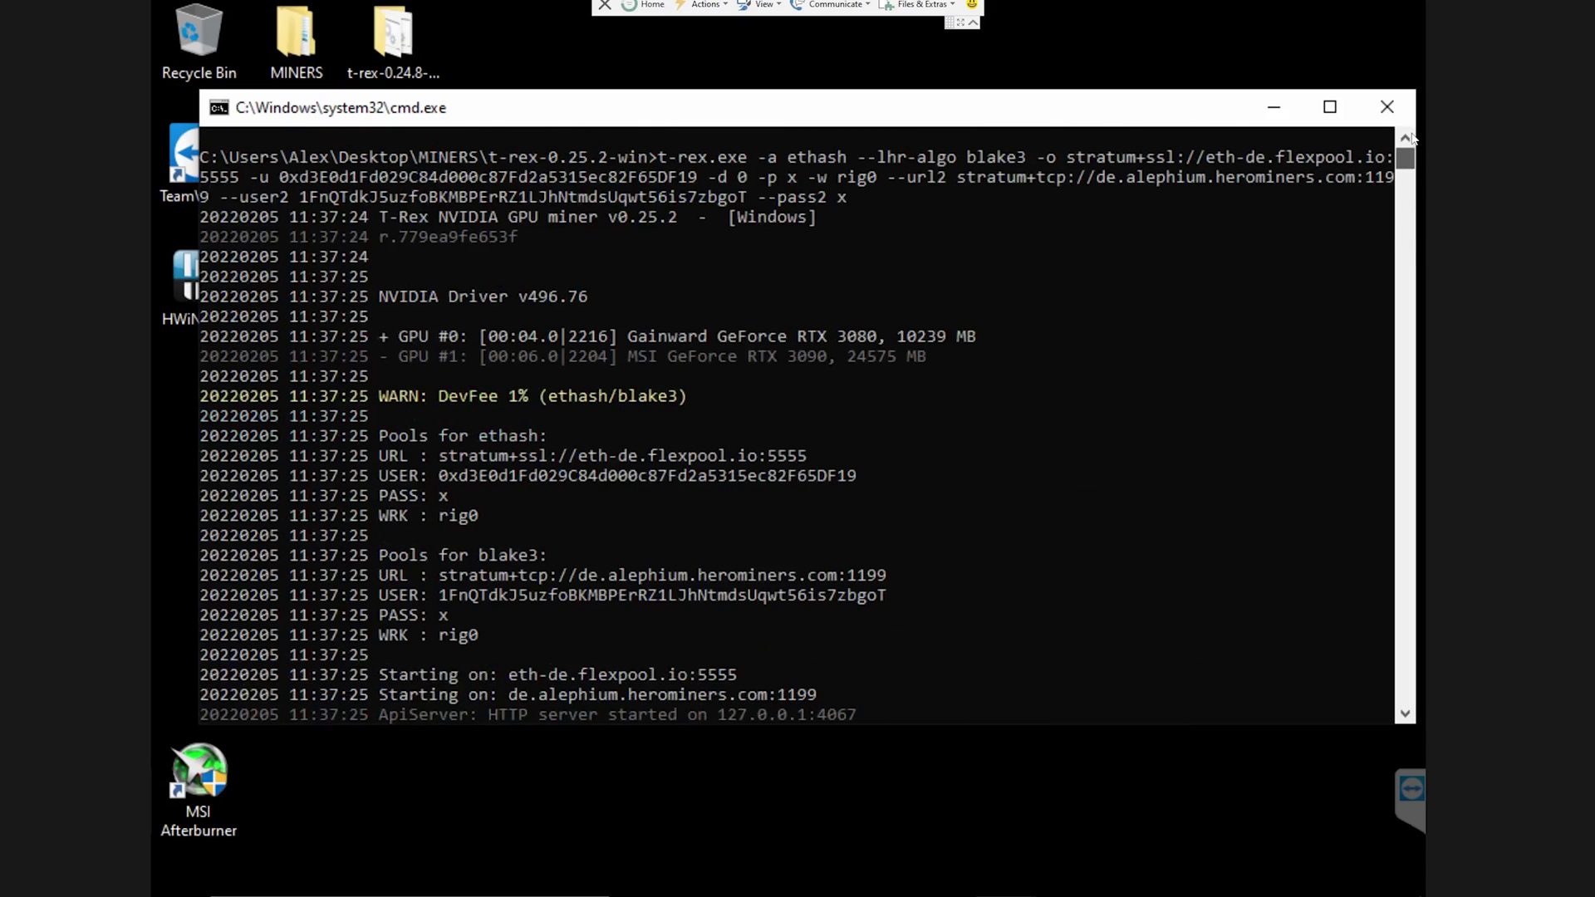